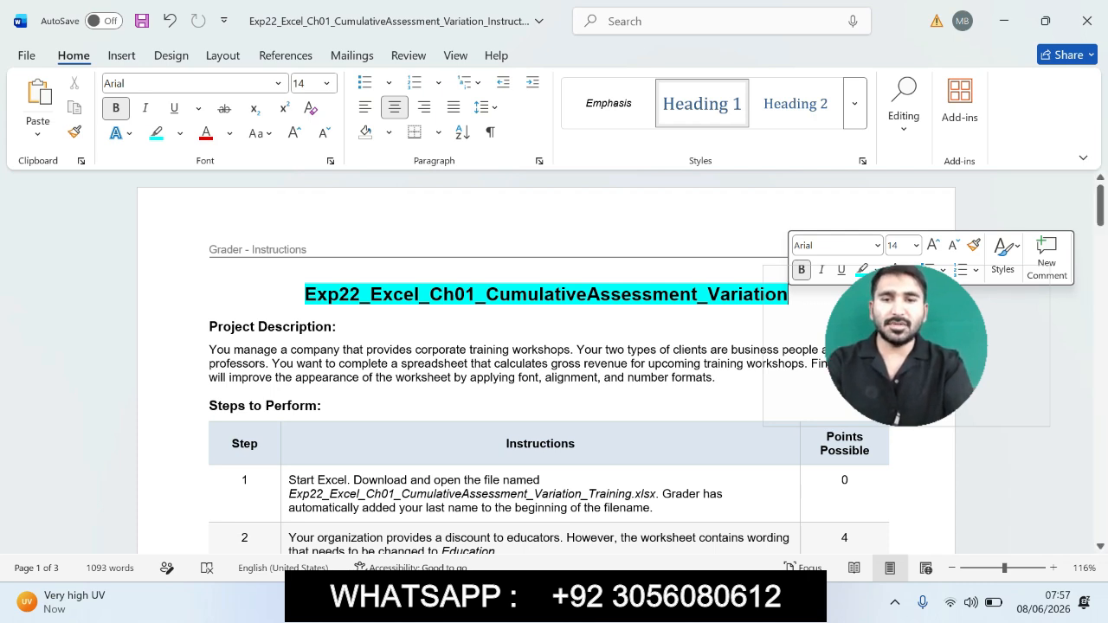
Highlight the Project Description heading and its paragraph in turquoise.
{"action": "left_click_drag", "start_coordinate": [906, 346], "coordinate": [850, 186]}
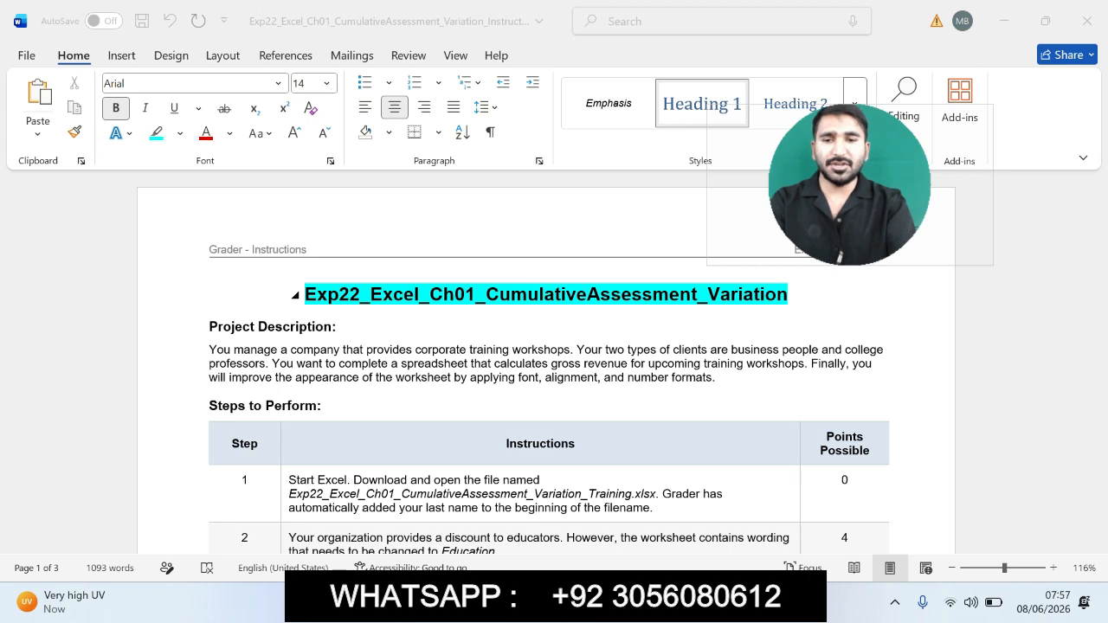
{"action": "left_click", "coordinate": [788, 294]}
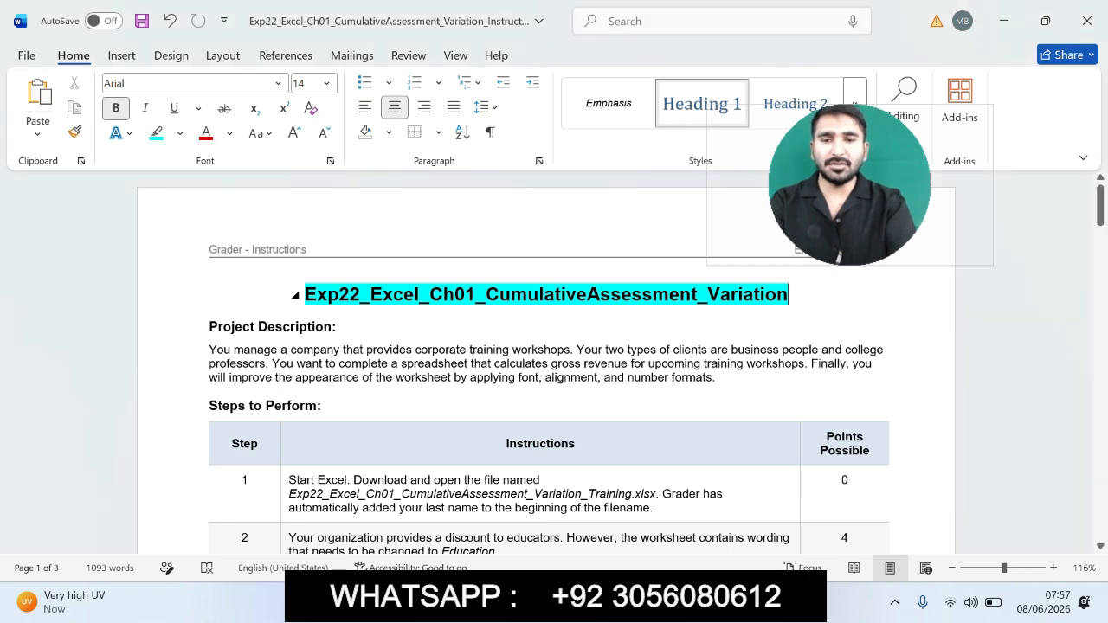
{"action": "left_click_drag", "start_coordinate": [342, 349], "coordinate": [597, 378]}
{"action": "left_click_drag", "start_coordinate": [209, 326], "coordinate": [718, 377]}
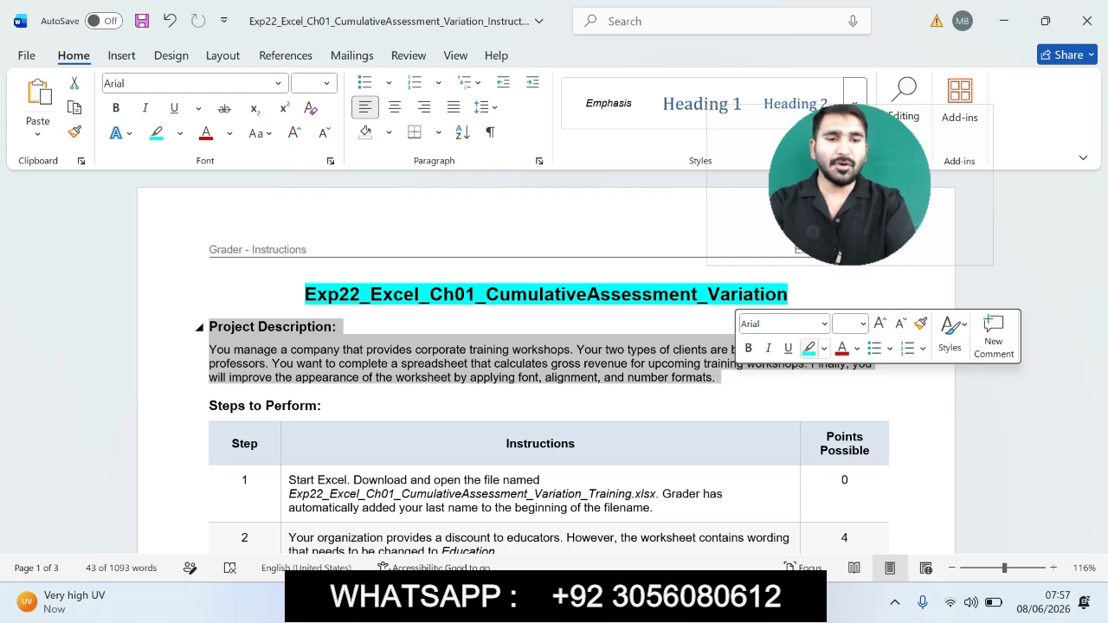
{"action": "left_click", "coordinate": [809, 347]}
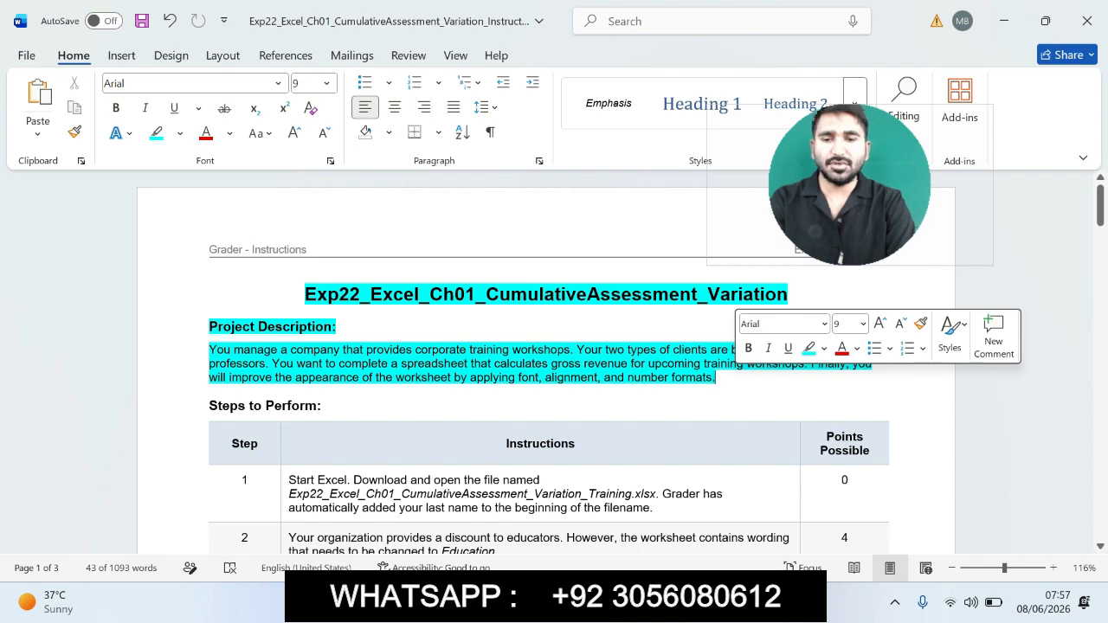
Set the font size of all the numbered instruction rows in the steps table to 14.
{"action": "left_click_drag", "start_coordinate": [289, 480], "coordinate": [537, 559]}
{"action": "left_click", "coordinate": [326, 82]}
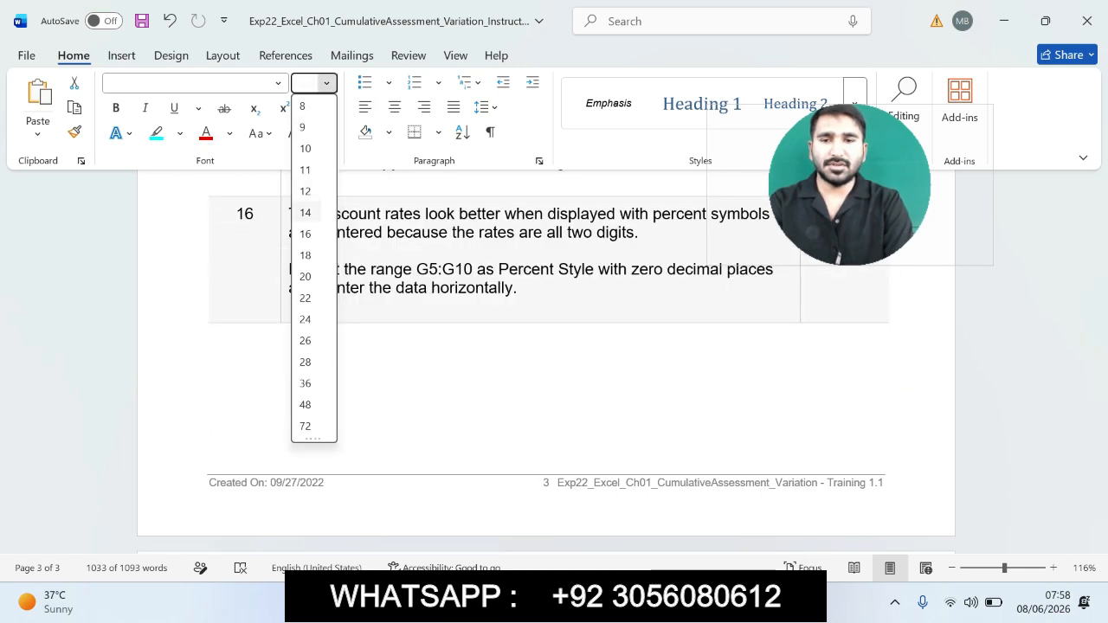
{"action": "left_click", "coordinate": [306, 213]}
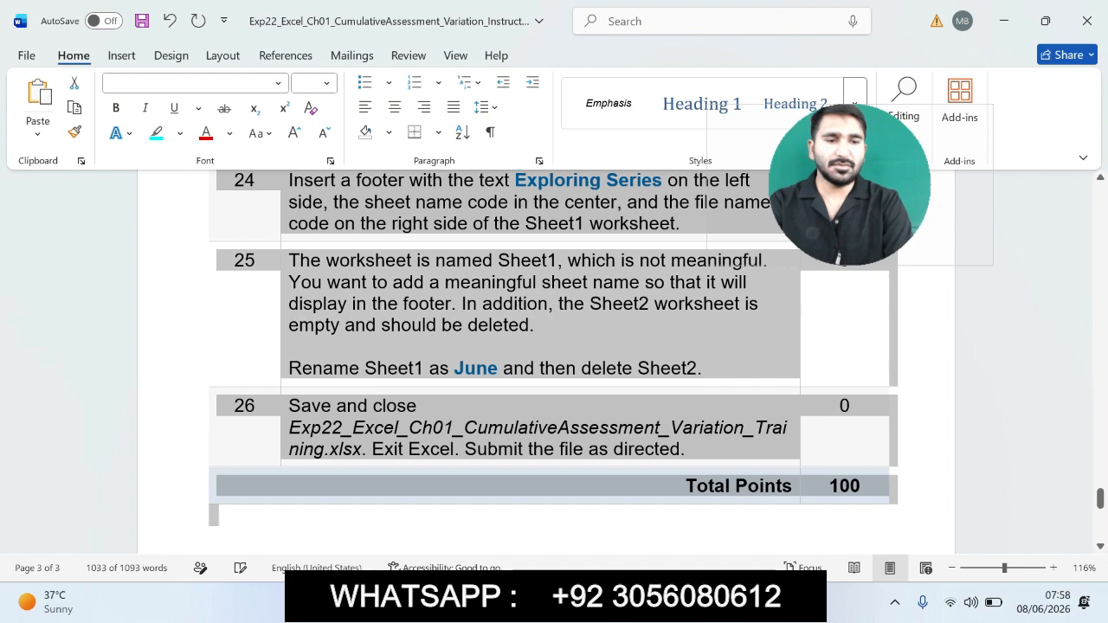
{"action": "left_click_drag", "start_coordinate": [1100, 499], "coordinate": [1100, 202]}
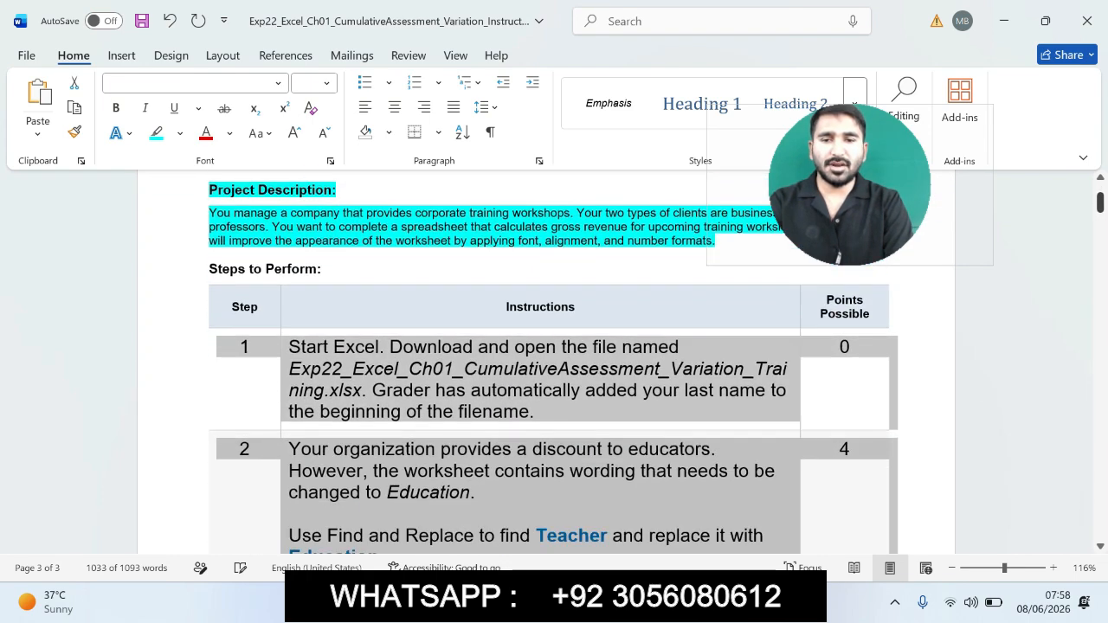
Highlight the step 1 instruction text in the table in turquoise.
{"action": "left_click", "coordinate": [286, 347]}
{"action": "left_click_drag", "start_coordinate": [290, 347], "coordinate": [508, 390]}
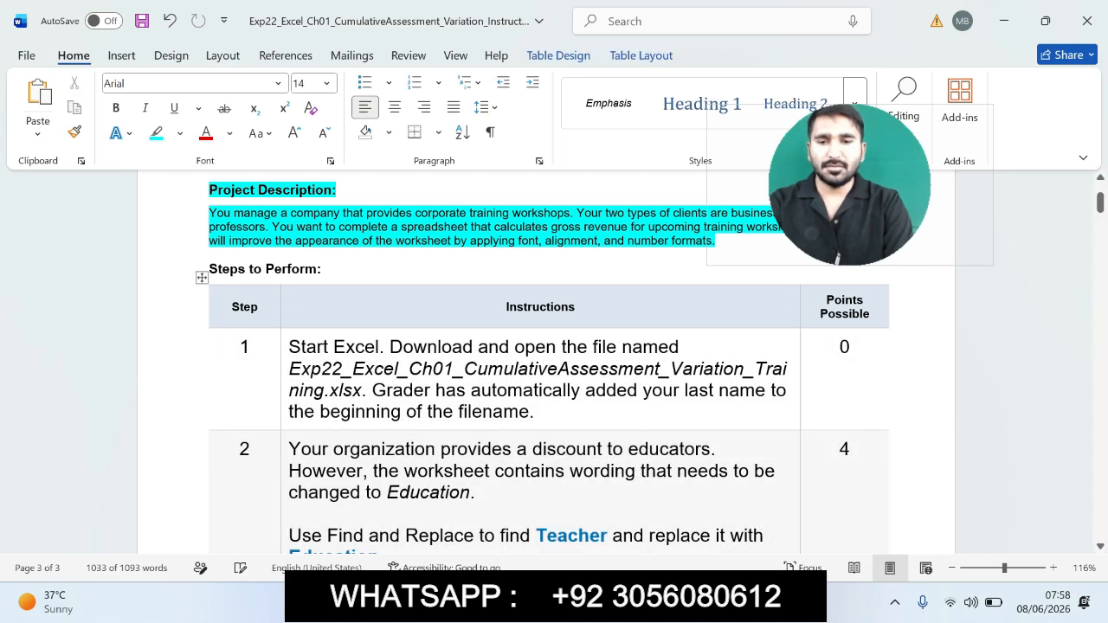
{"action": "triple_click", "coordinate": [508, 390]}
{"action": "left_click", "coordinate": [451, 343]}
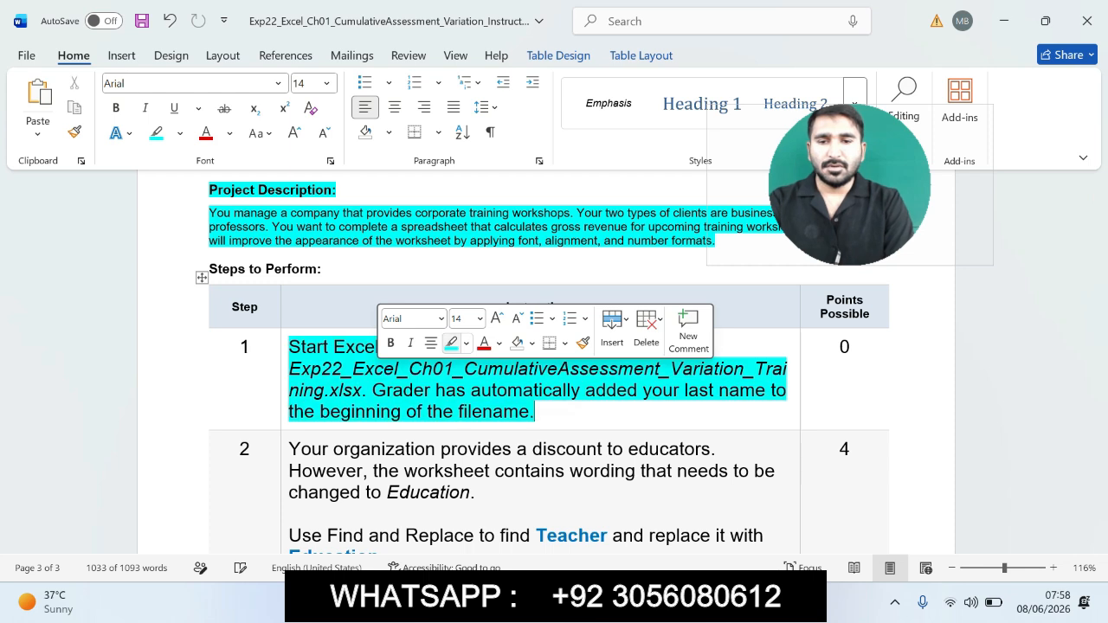
{"action": "left_click", "coordinate": [285, 376]}
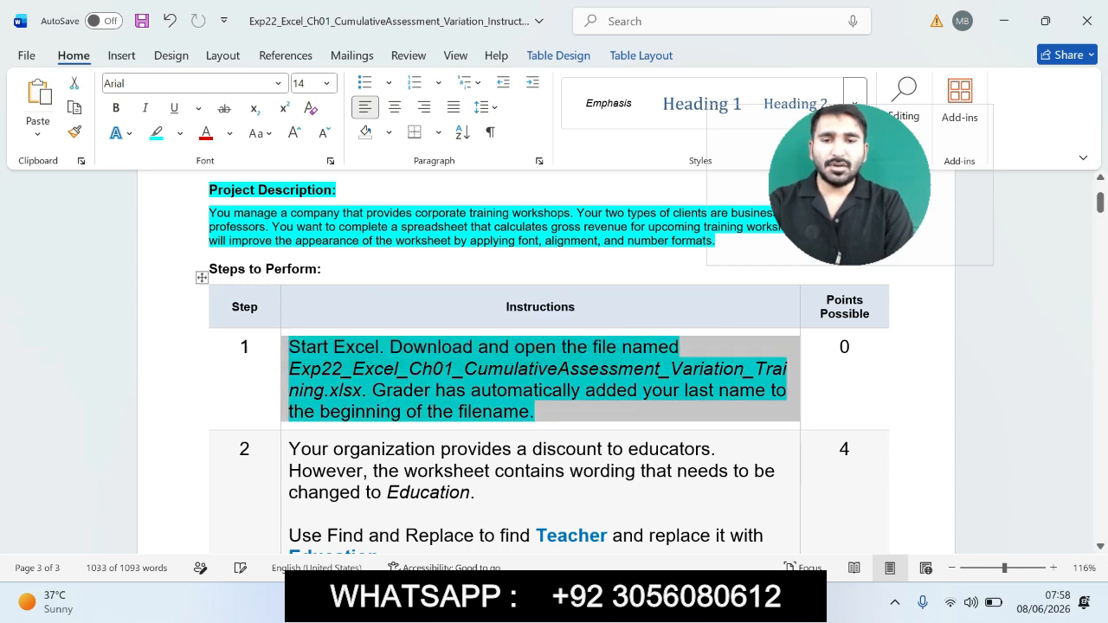
{"action": "left_click", "coordinate": [314, 389]}
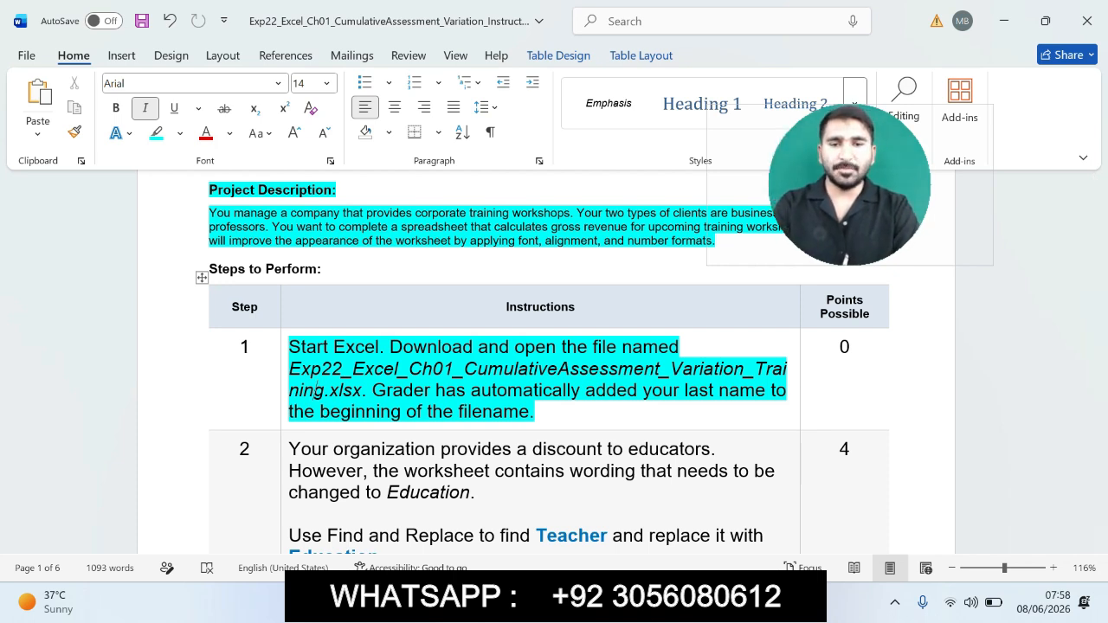
Switch to Excel to look over the training workbook, and return to the instructions in Word.
{"action": "left_click", "coordinate": [796, 606]}
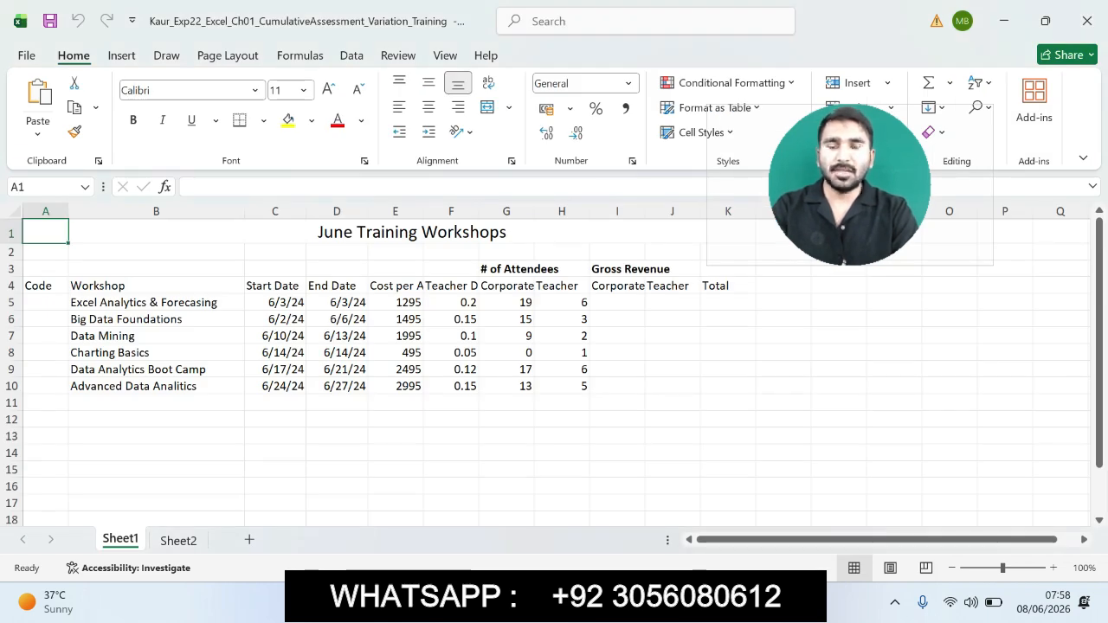
{"action": "mouse_move", "coordinate": [765, 606]}
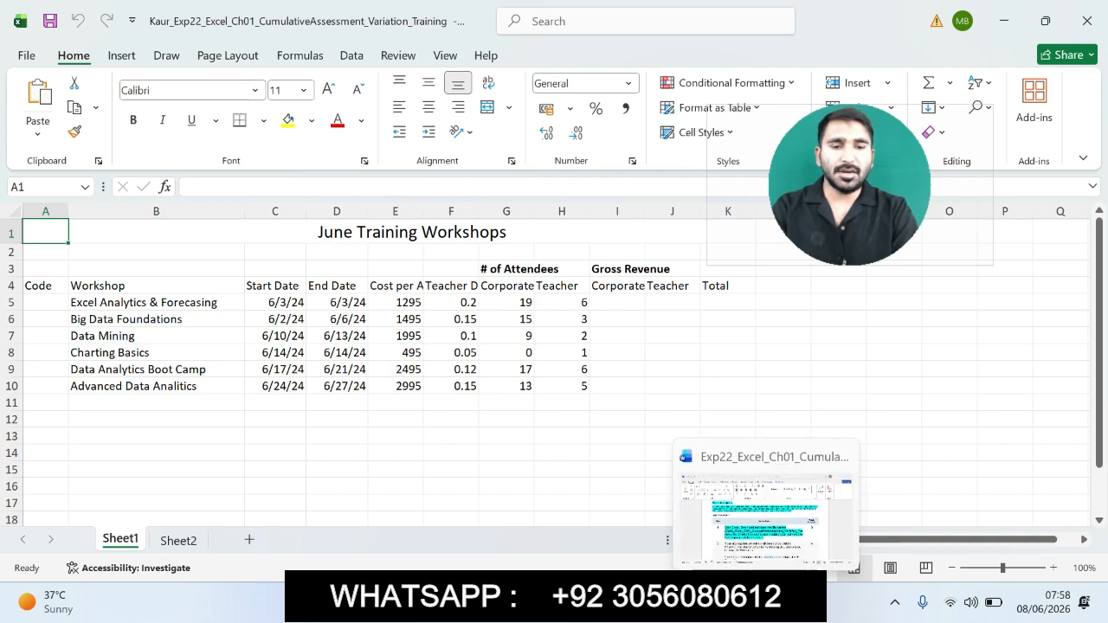
{"action": "left_click", "coordinate": [766, 515]}
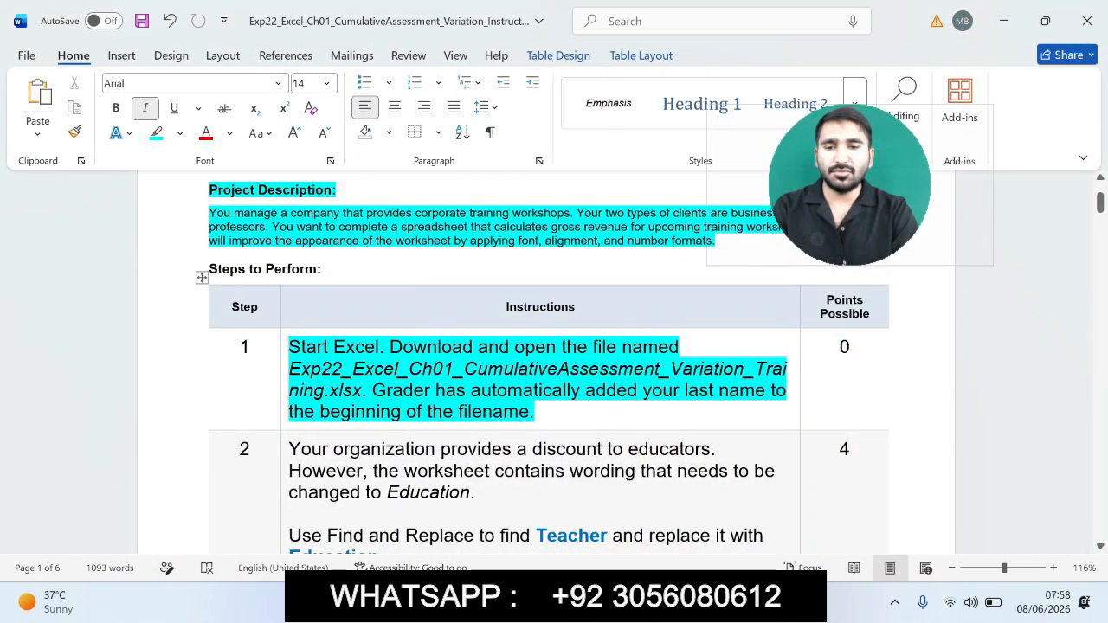
Highlight the step 2 instructions about finding and replacing text in turquoise.
{"action": "left_click_drag", "start_coordinate": [290, 449], "coordinate": [415, 490]}
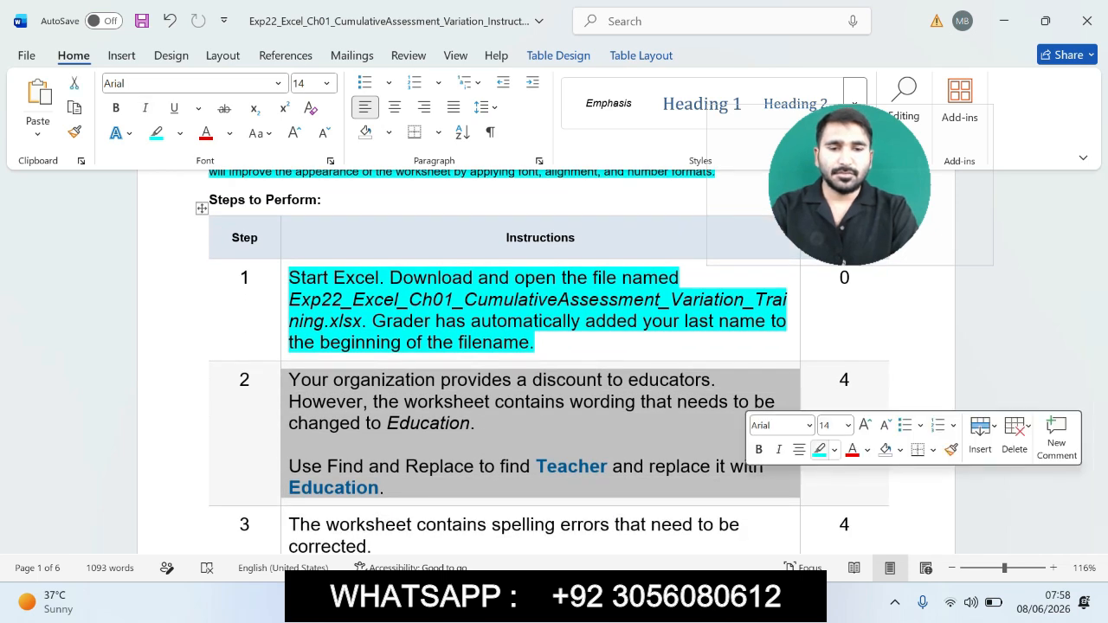
{"action": "left_click", "coordinate": [819, 449]}
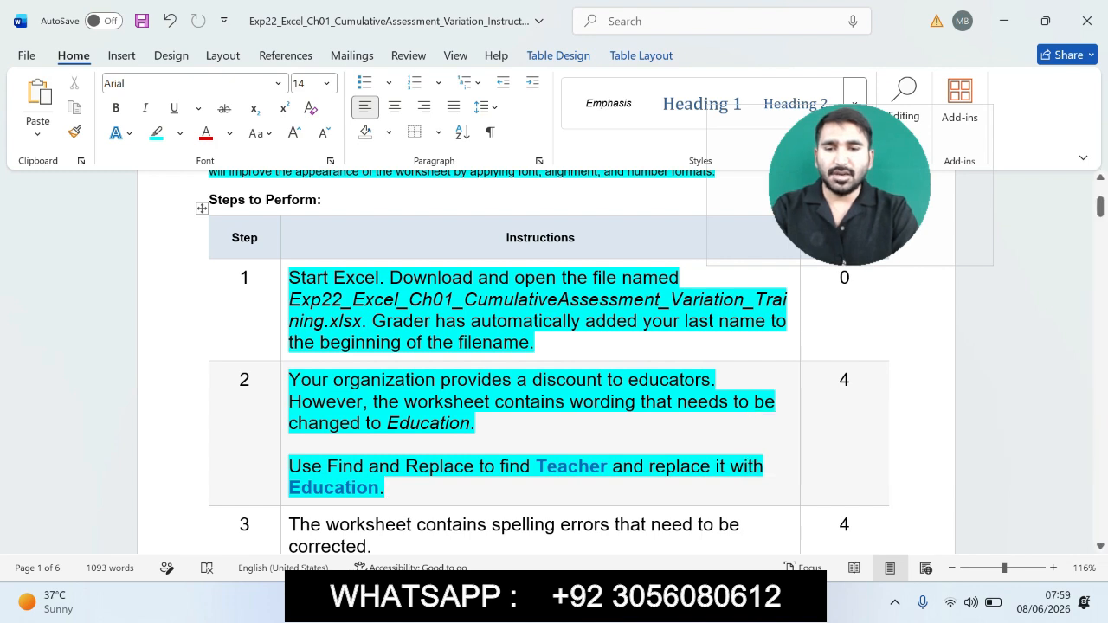
{"action": "left_click_drag", "start_coordinate": [288, 466], "coordinate": [385, 487]}
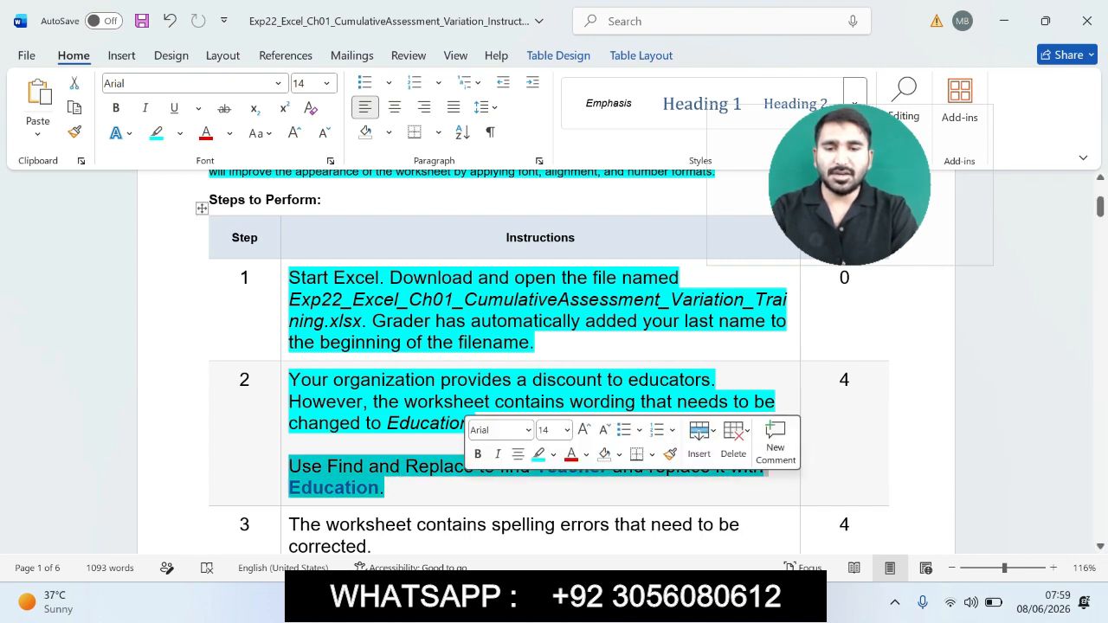
{"action": "left_click", "coordinate": [290, 444]}
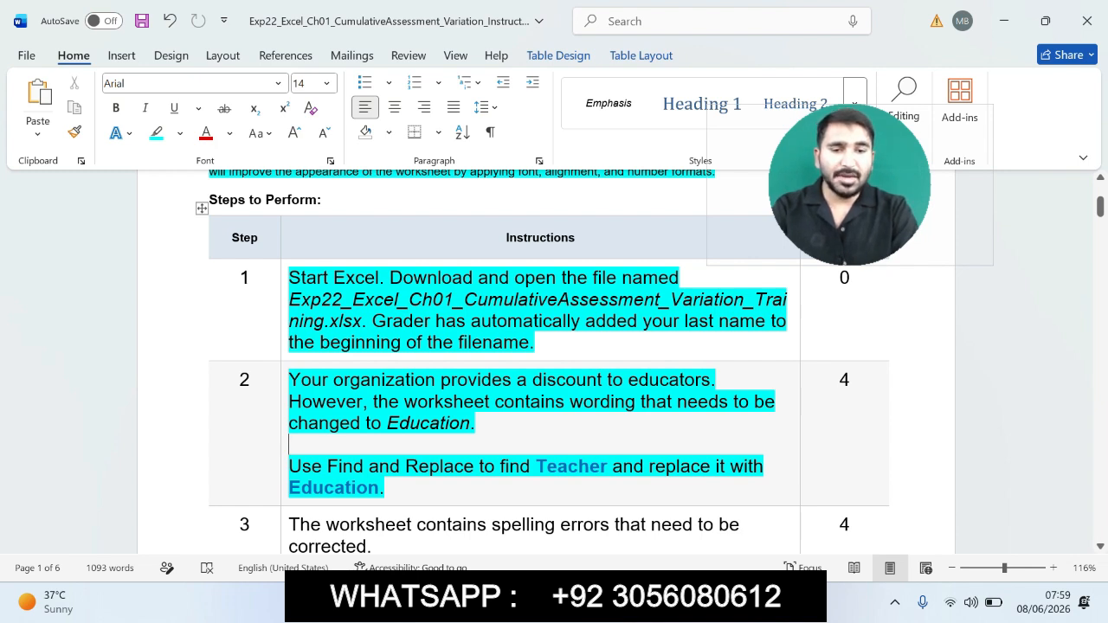
Take the word Teacher from the step 2 instructions and enter it as the text to find and replace in the Excel workbook.
{"action": "left_click_drag", "start_coordinate": [536, 466], "coordinate": [607, 465]}
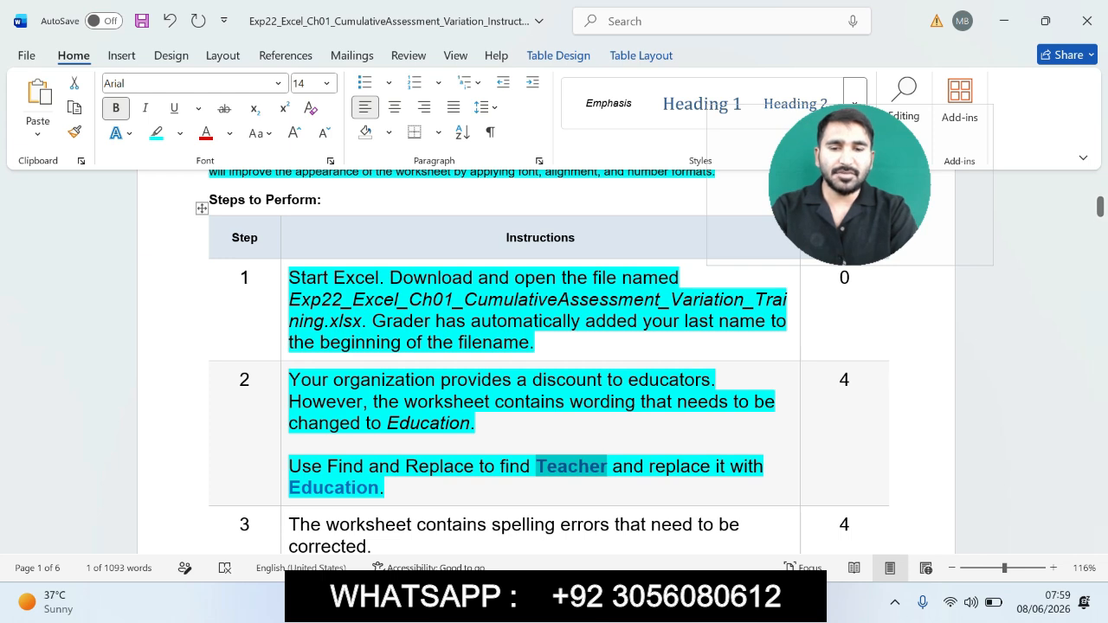
{"action": "left_click", "coordinate": [820, 601]}
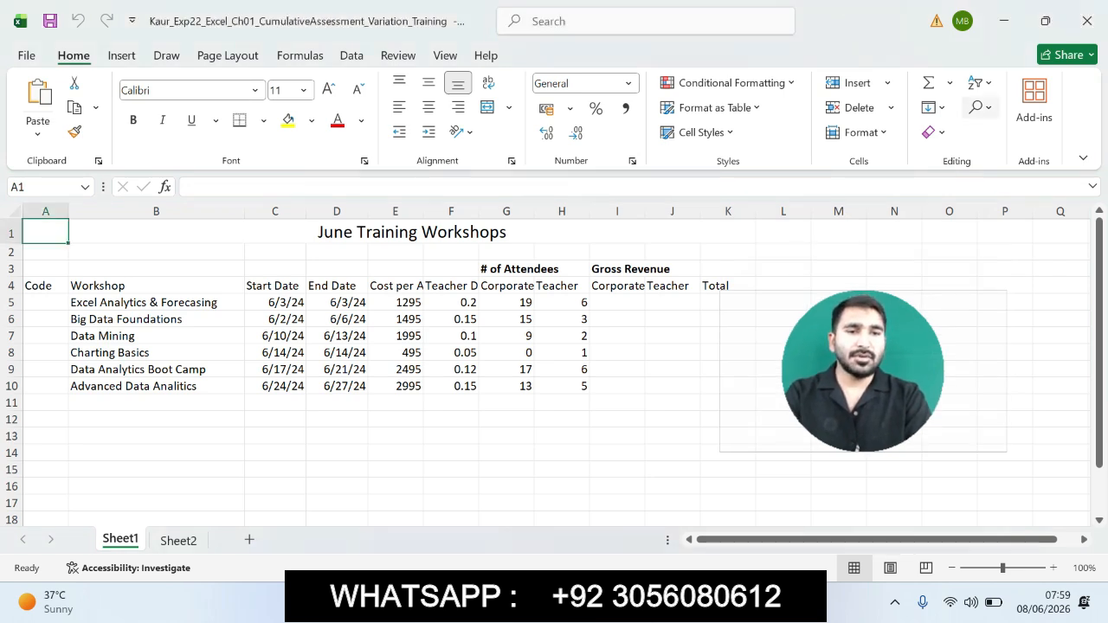
{"action": "left_click", "coordinate": [976, 107]}
{"action": "left_click", "coordinate": [992, 133]}
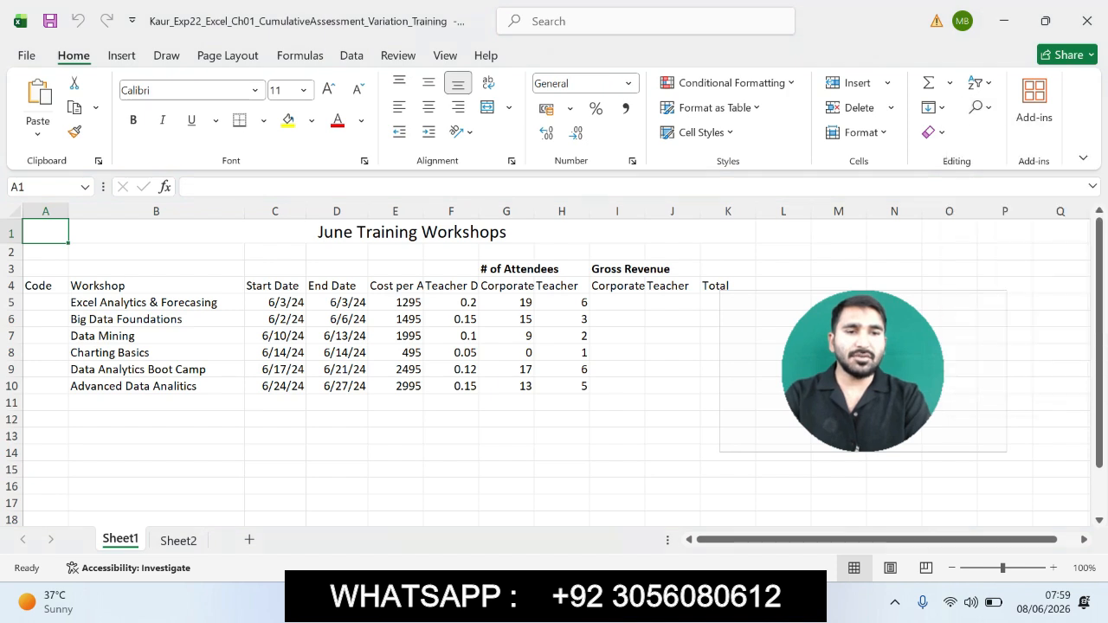
{"action": "type", "text": "Teacher"}
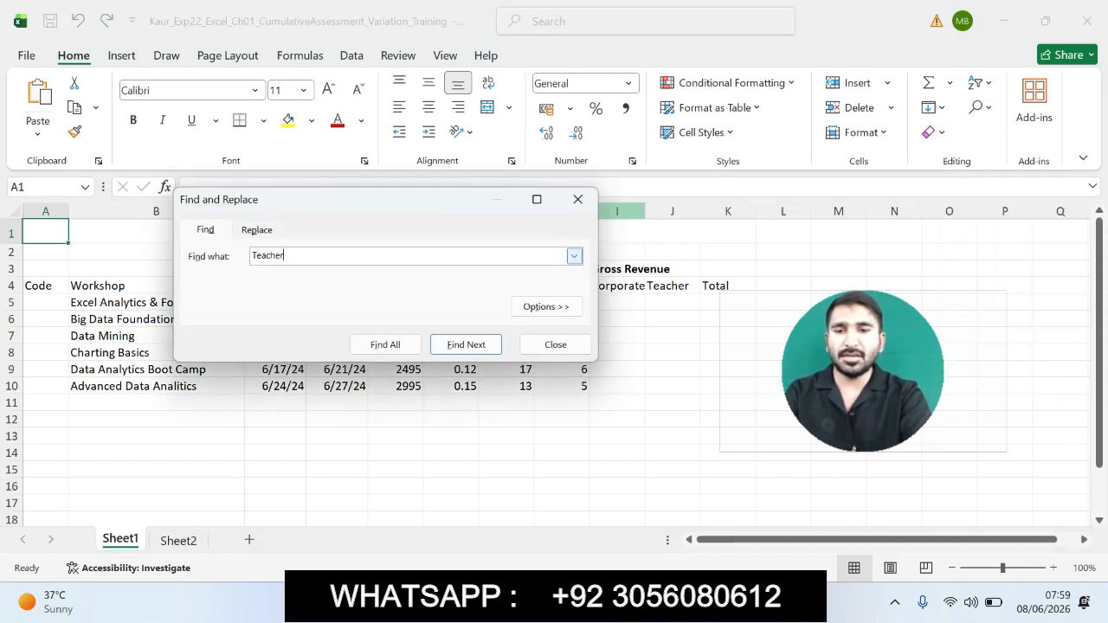
{"action": "key", "text": "ctrl+Tab"}
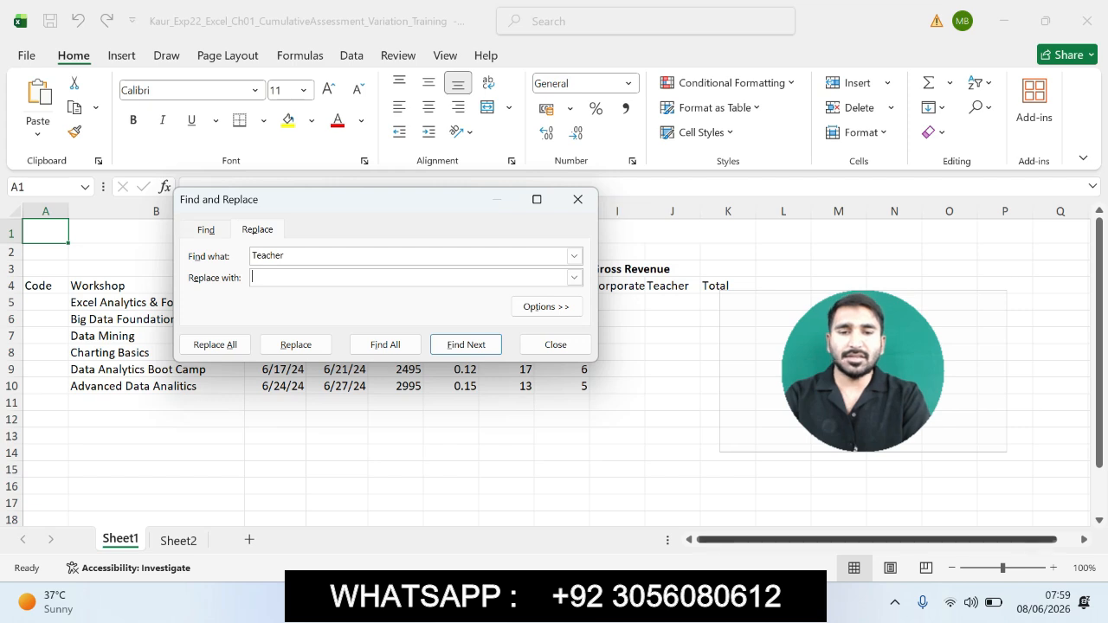
Copy Education from the Word instructions as the replacement text in Excel, and replace every occurrence of Teacher with it.
{"action": "key", "text": "alt+Tab"}
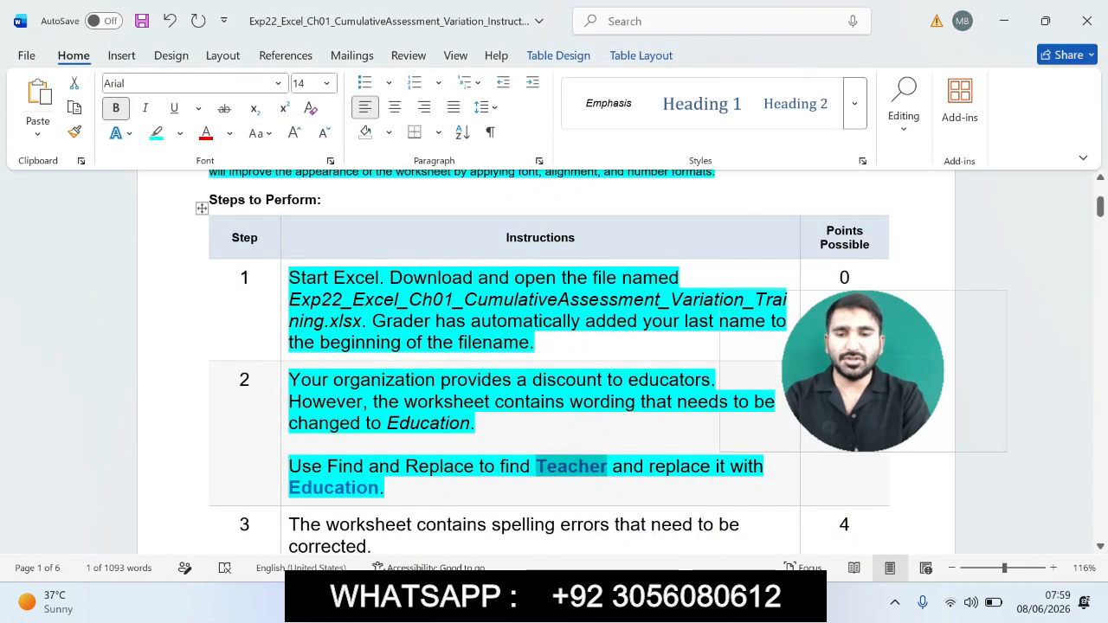
{"action": "left_click_drag", "start_coordinate": [289, 487], "coordinate": [379, 487]}
{"action": "key", "text": "ctrl+c"}
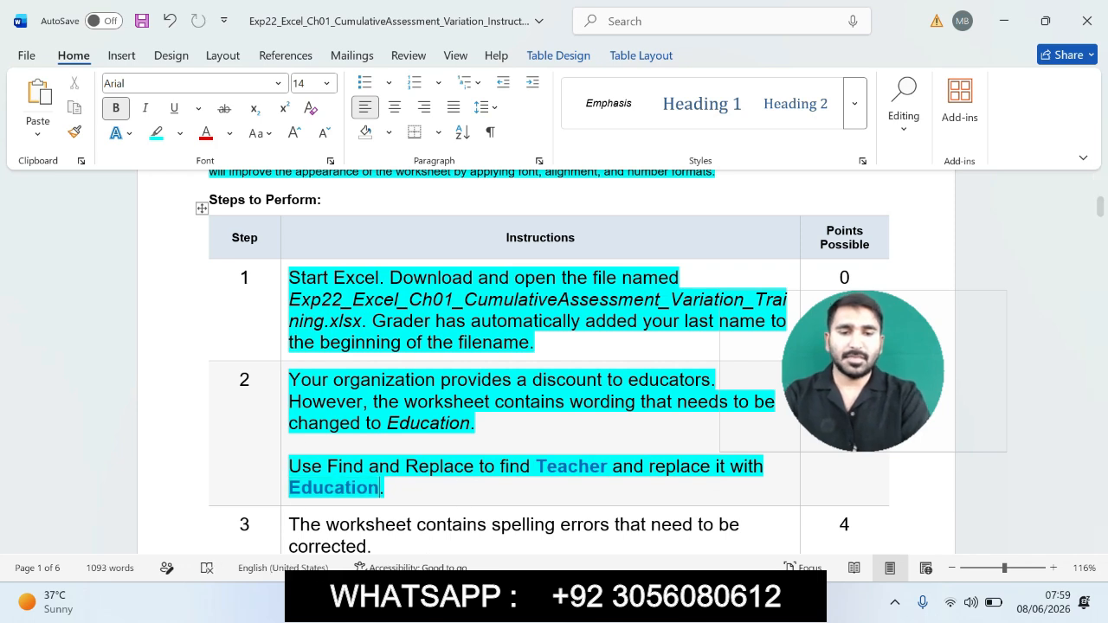
{"action": "key", "text": "alt+Tab"}
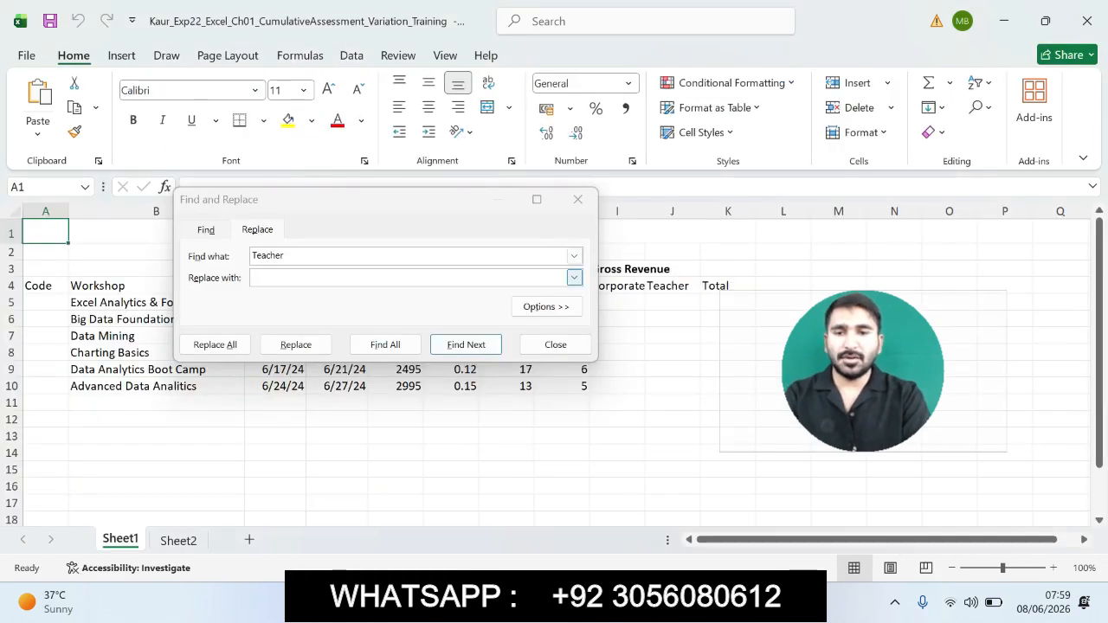
{"action": "left_click", "coordinate": [574, 277]}
{"action": "key", "text": "ctrl+v"}
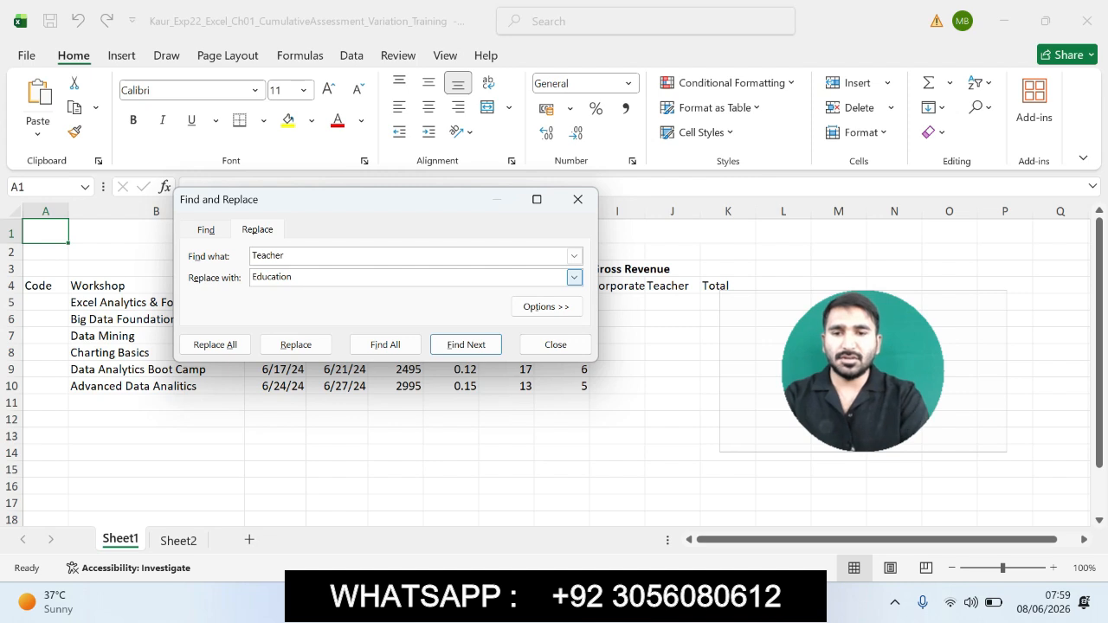
{"action": "left_click", "coordinate": [215, 345]}
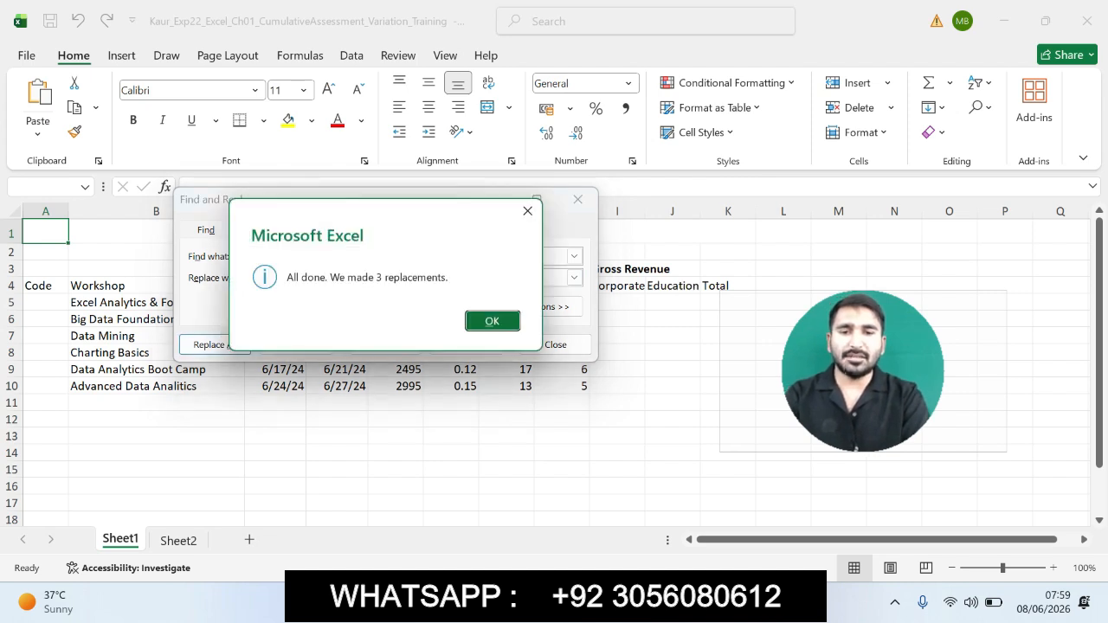
{"action": "key", "text": "Return"}
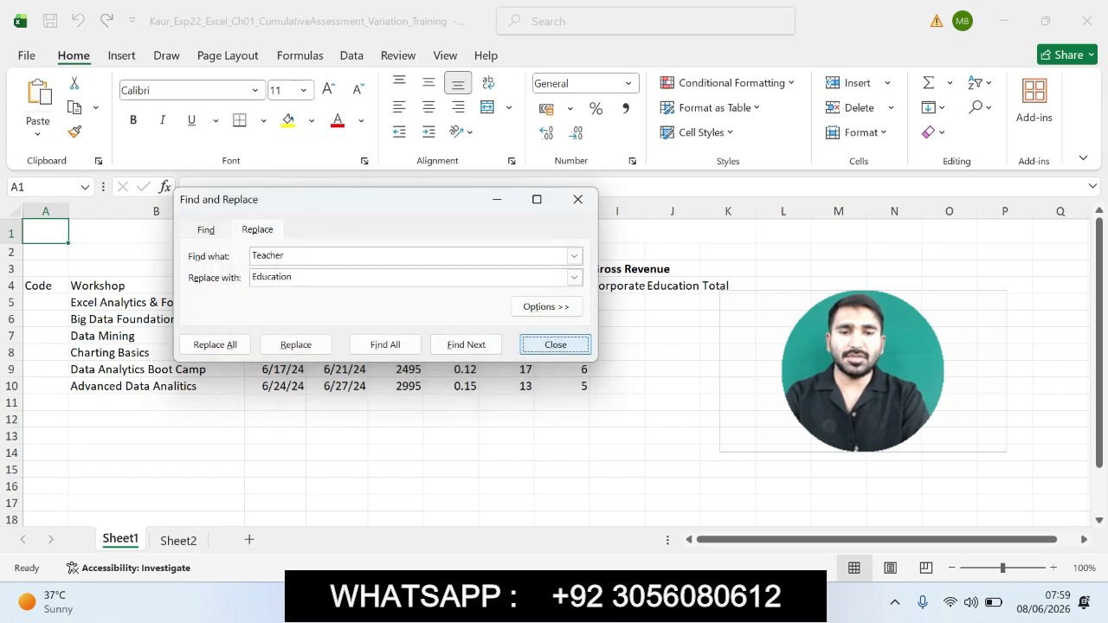
{"action": "key", "text": "Escape"}
Switch to Word and highlight the step 3 instructions about correcting spelling errors in turquoise.
{"action": "key", "text": "alt+Tab"}
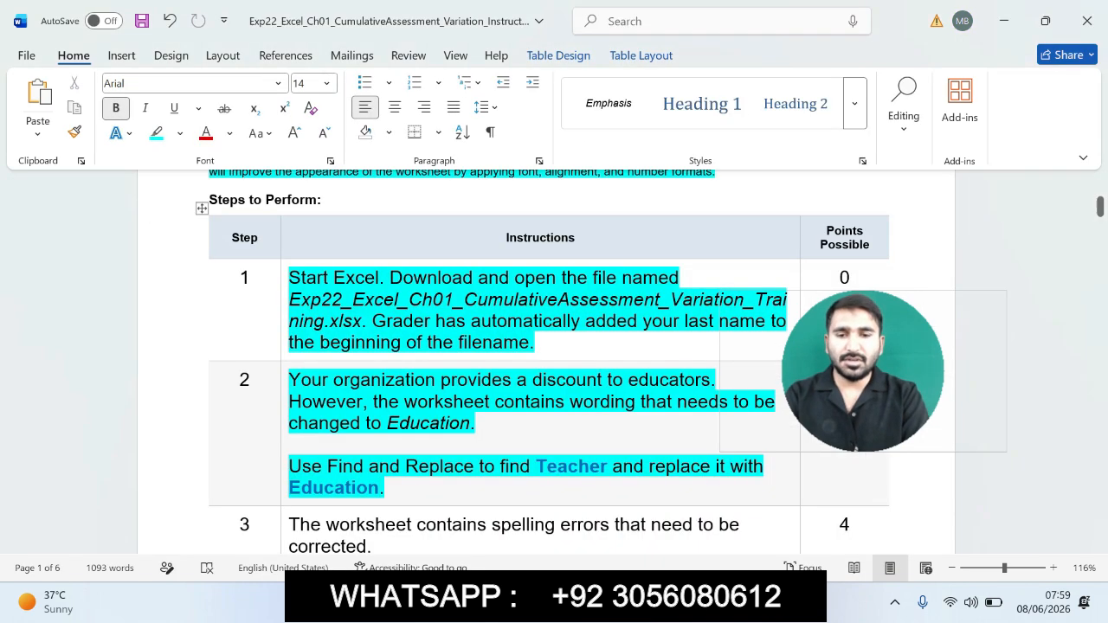
{"action": "scroll", "coordinate": [545, 363], "scroll_direction": "down", "scroll_amount": 3}
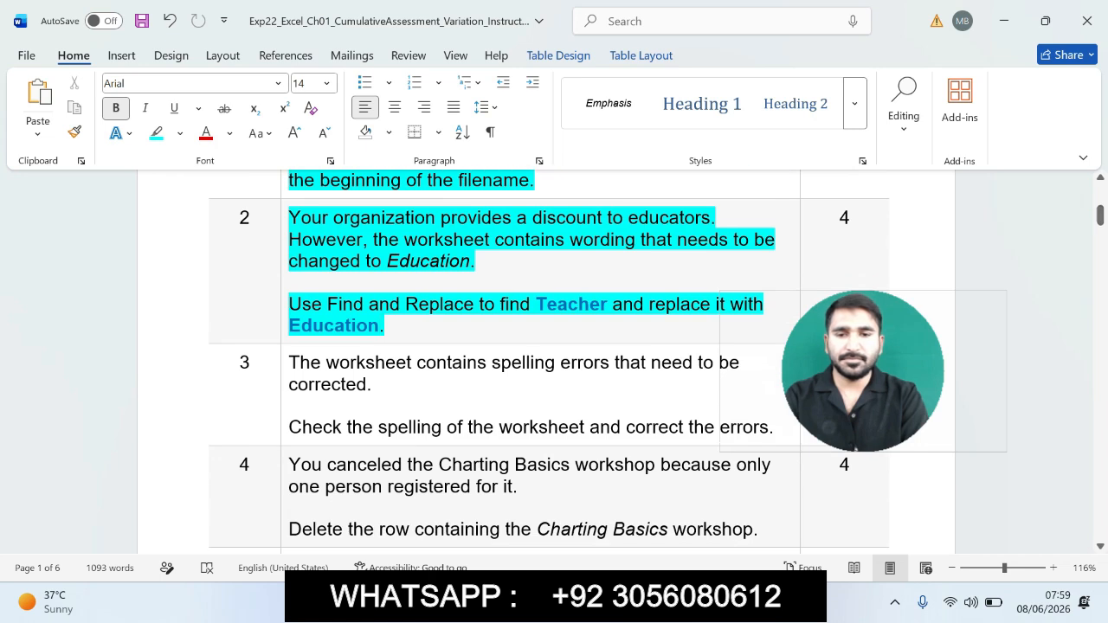
{"action": "left_click_drag", "start_coordinate": [289, 362], "coordinate": [773, 428]}
{"action": "left_click", "coordinate": [842, 401]}
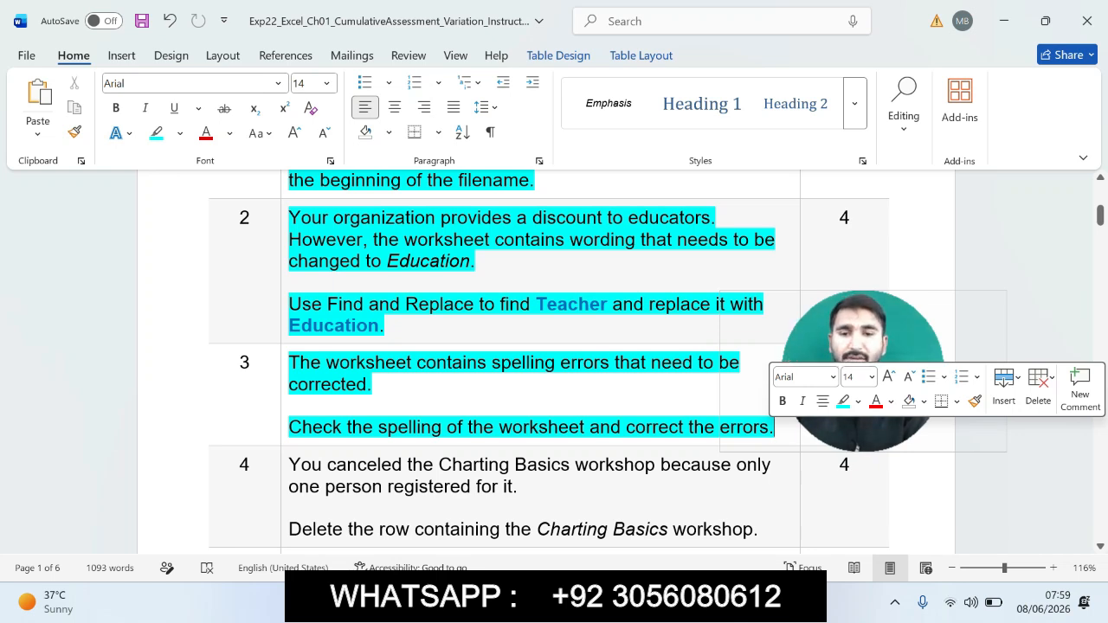
{"action": "left_click_drag", "start_coordinate": [289, 427], "coordinate": [753, 427]}
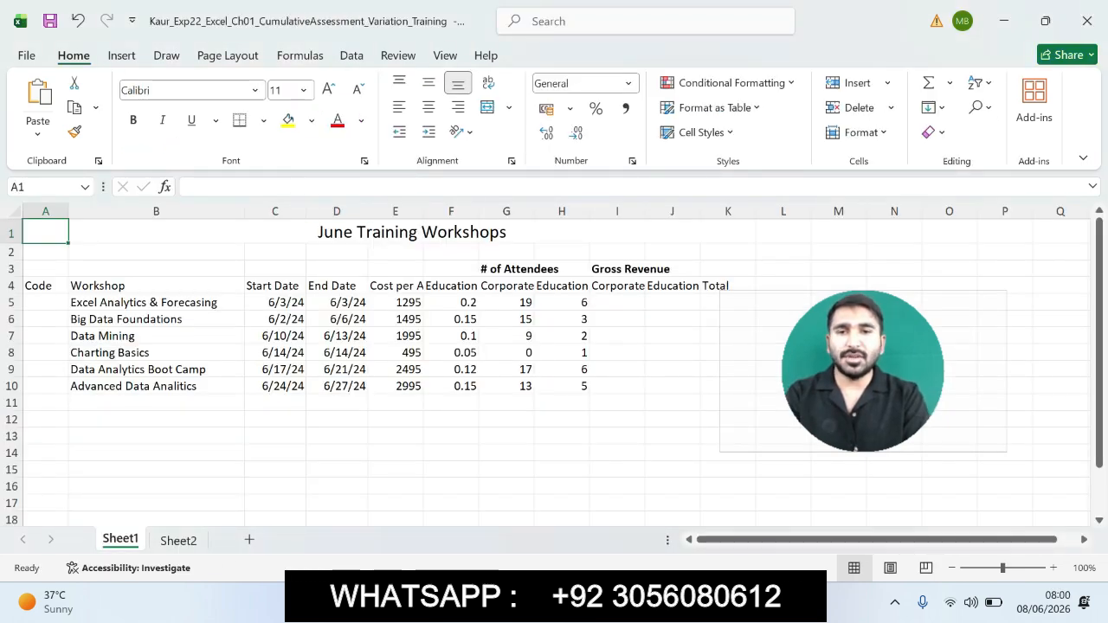
Check the spelling of Sheet1 in Excel, correcting the misspelled workshop names to Forecasting and Analytics.
{"action": "key", "text": "alt+r"}
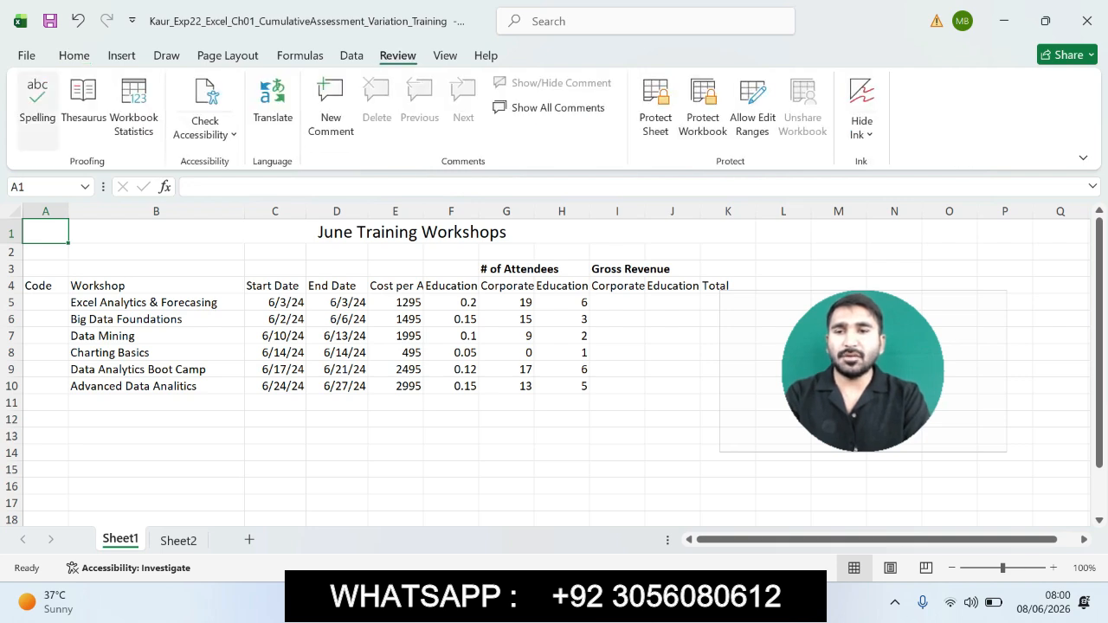
{"action": "key", "text": "F7"}
{"action": "key", "text": "alt+l"}
{"action": "key", "text": "alt+l"}
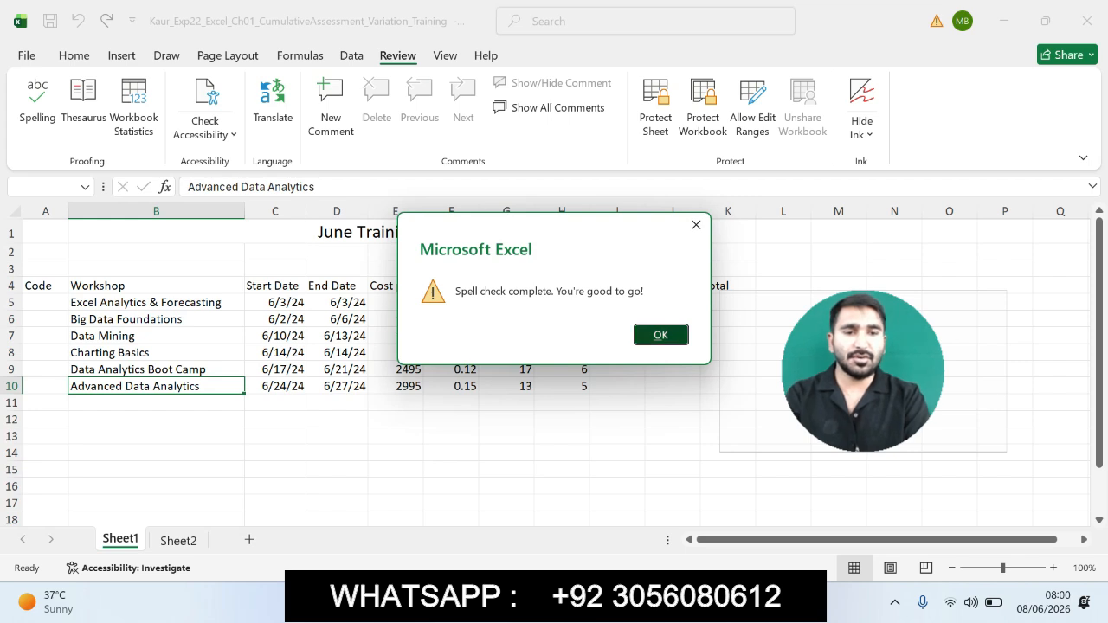
Close the finished spell check, switch to Word and highlight the step 4 instructions about the Charting Basics workshop in turquoise.
{"action": "left_click", "coordinate": [661, 335]}
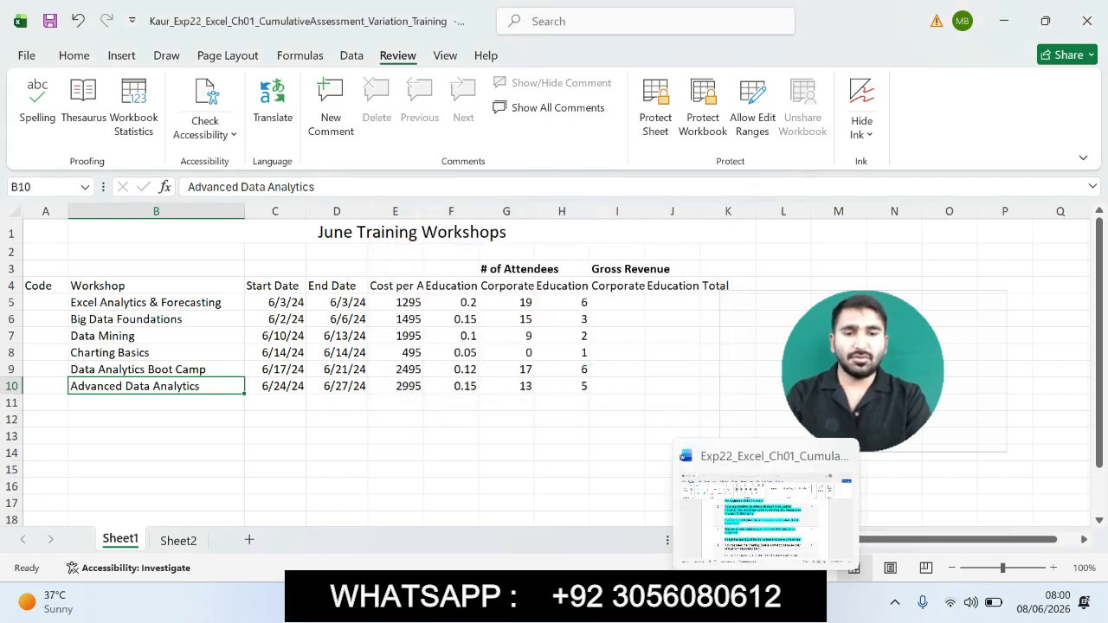
{"action": "left_click", "coordinate": [767, 530]}
{"action": "left_click_drag", "start_coordinate": [289, 466], "coordinate": [759, 433]}
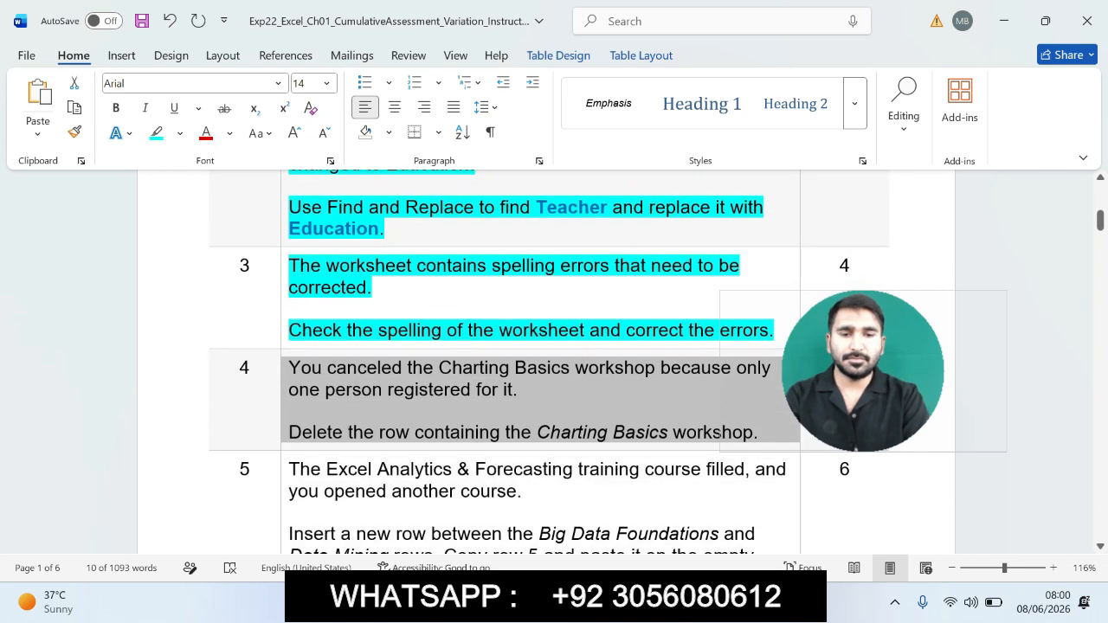
{"action": "left_click", "coordinate": [838, 410]}
{"action": "left_click", "coordinate": [758, 432]}
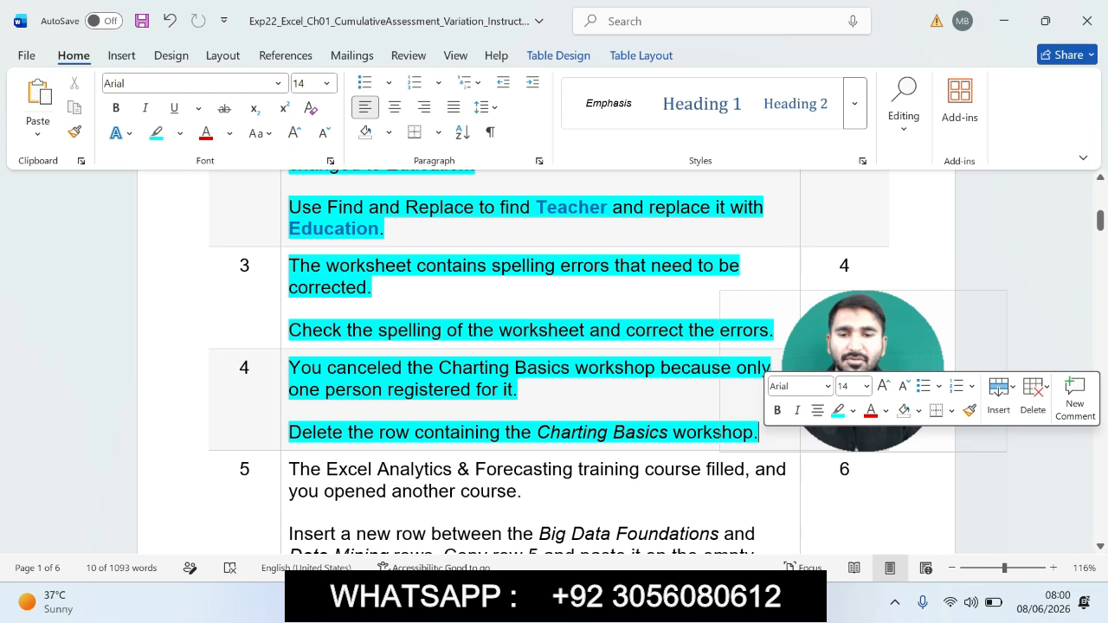
Mark the row to remove in the step 4 instructions, and delete the Charting Basics row from Sheet1 in Excel.
{"action": "left_click_drag", "start_coordinate": [348, 431], "coordinate": [753, 432]}
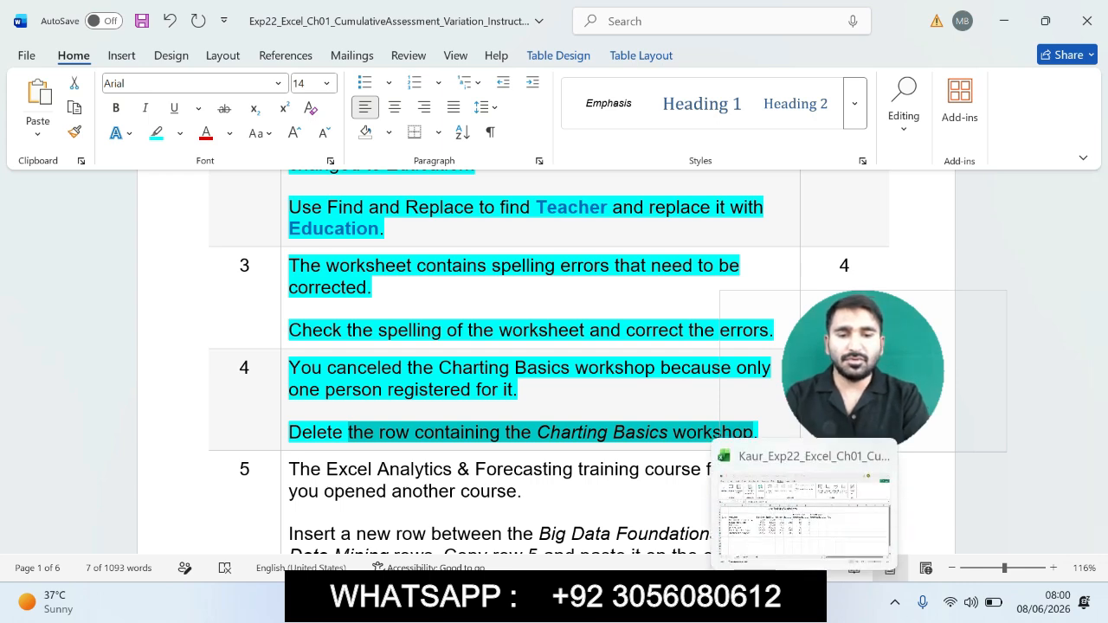
{"action": "left_click", "coordinate": [805, 603]}
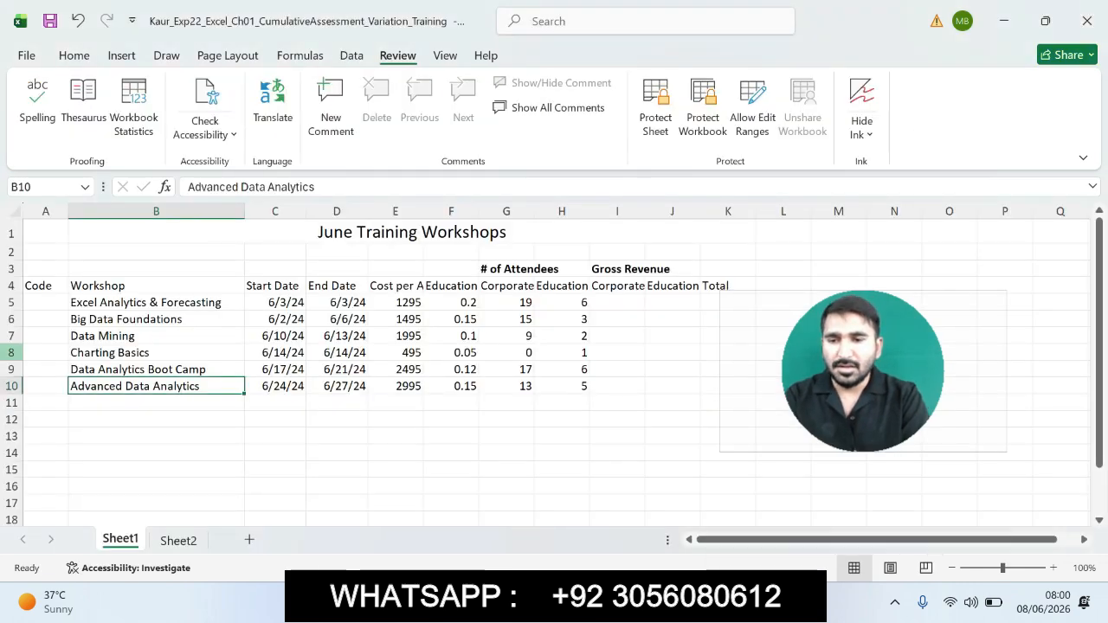
{"action": "left_click", "coordinate": [12, 353]}
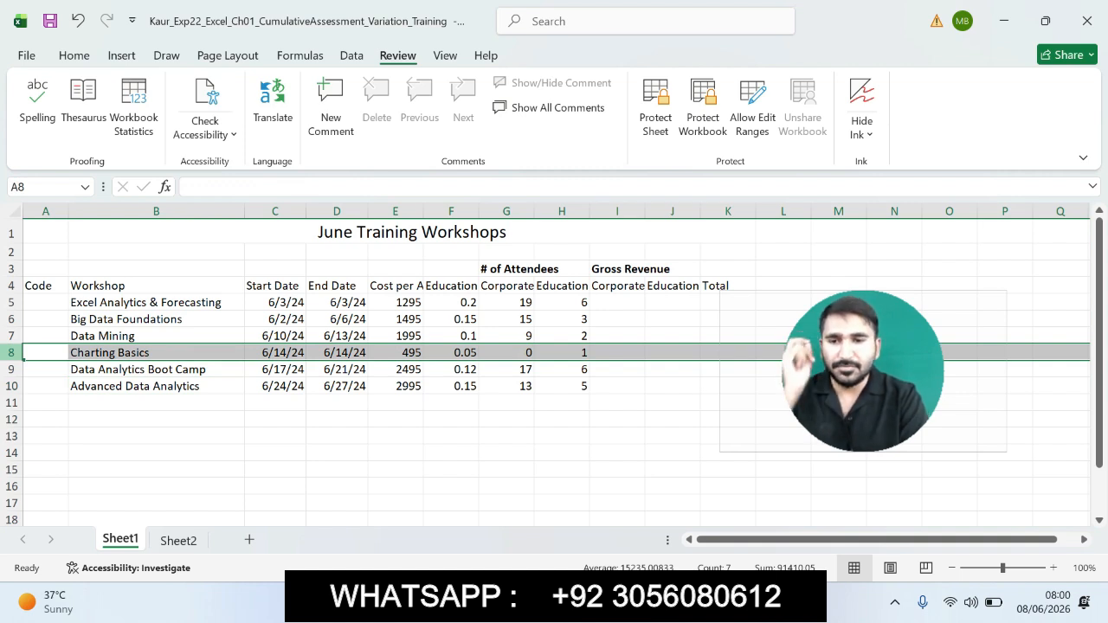
{"action": "right_click", "coordinate": [22, 356]}
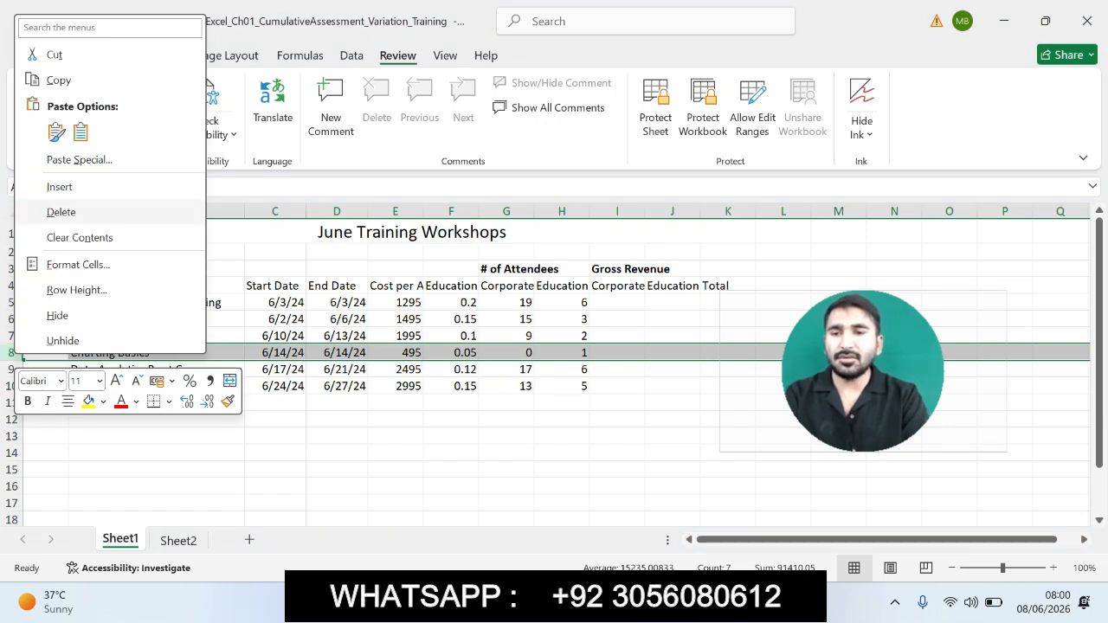
{"action": "left_click", "coordinate": [61, 212]}
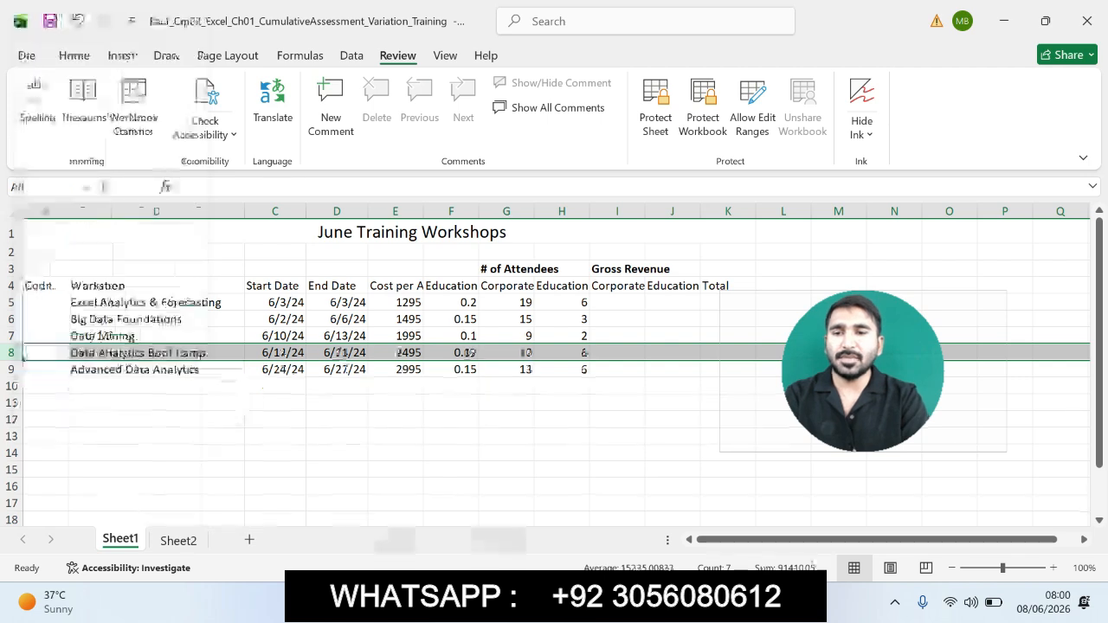
Switch to Word and highlight the step 5 instructions about the extra Excel Analytics & Forecasting course in turquoise.
{"action": "left_click", "coordinate": [766, 603]}
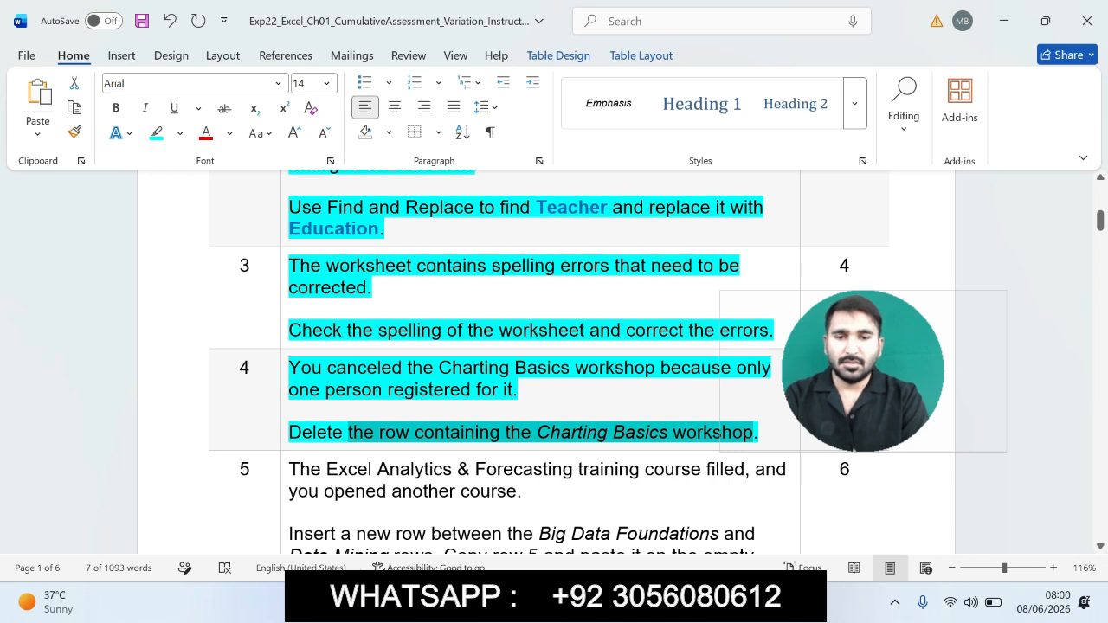
{"action": "left_click_drag", "start_coordinate": [1100, 219], "coordinate": [1100, 229]}
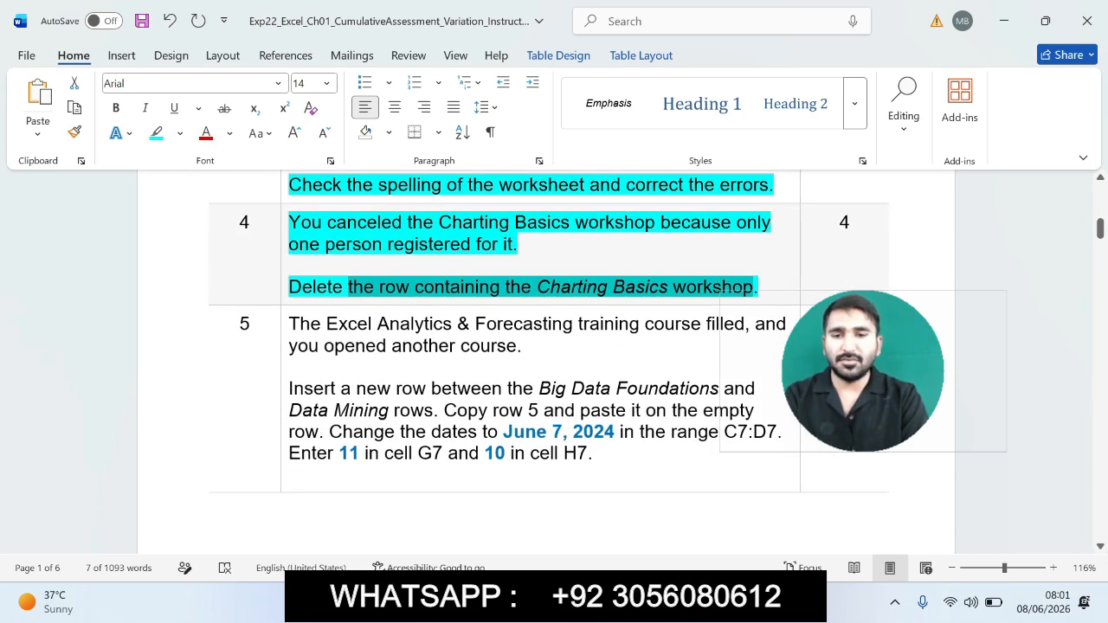
{"action": "left_click_drag", "start_coordinate": [290, 324], "coordinate": [639, 458]}
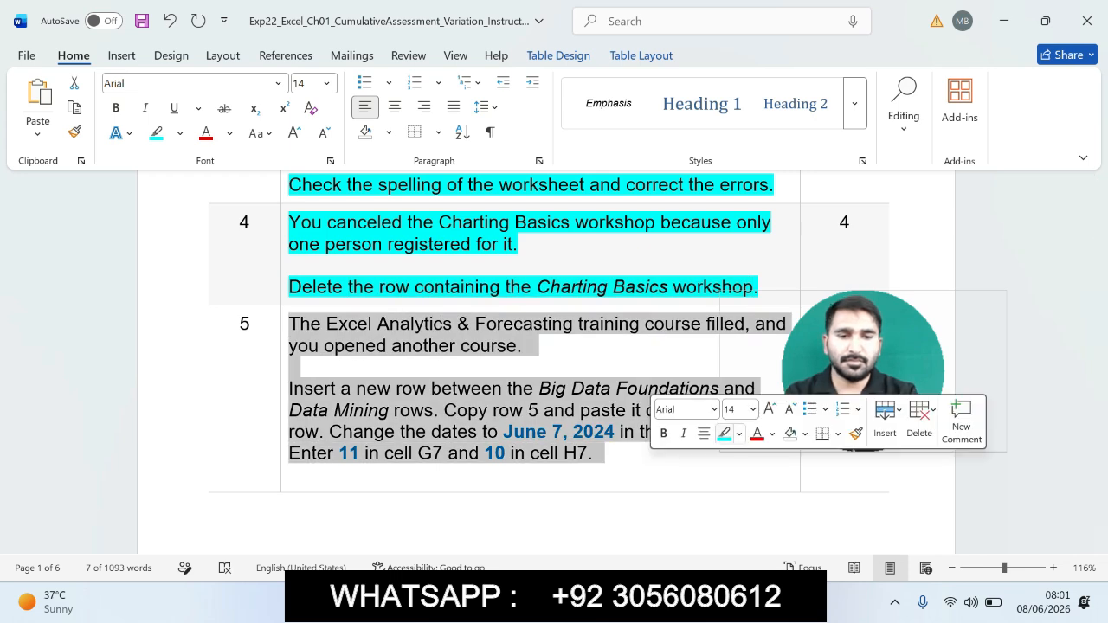
{"action": "left_click", "coordinate": [724, 433]}
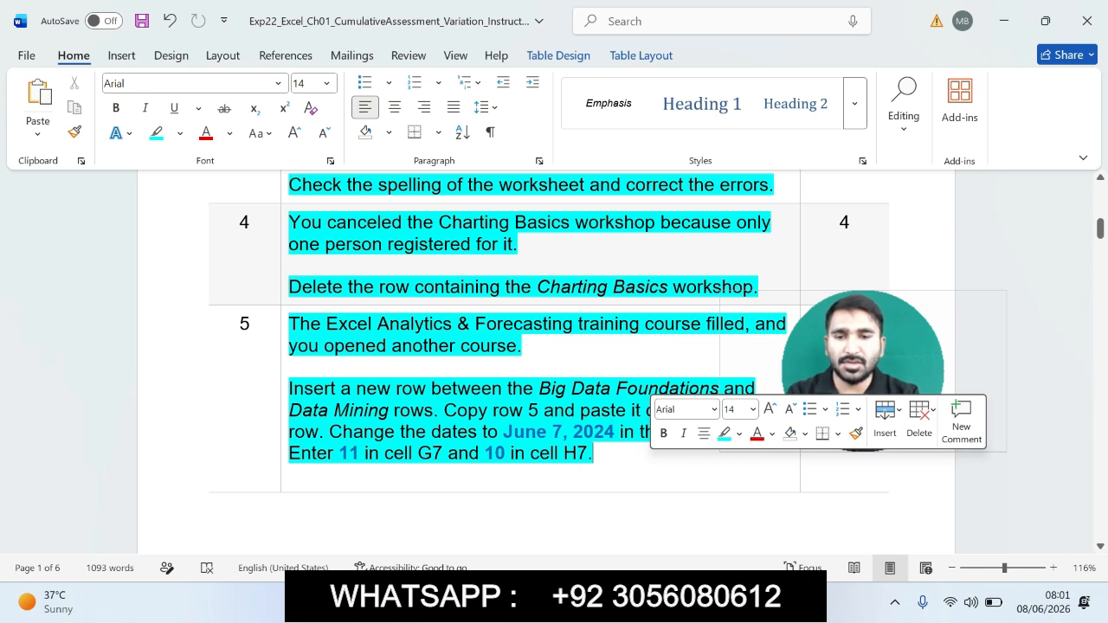
Following step 5 in Word, switch to Excel and insert an empty row between the Big Data Foundations and Data Mining rows.
{"action": "left_click_drag", "start_coordinate": [289, 389], "coordinate": [608, 455]}
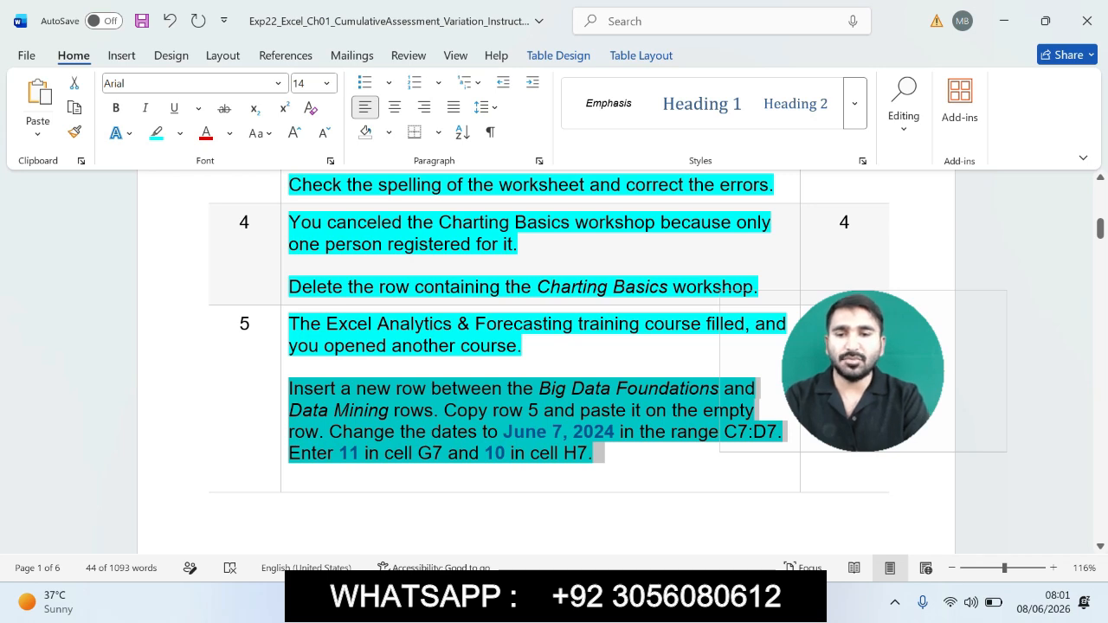
{"action": "left_click_drag", "start_coordinate": [288, 388], "coordinate": [432, 410]}
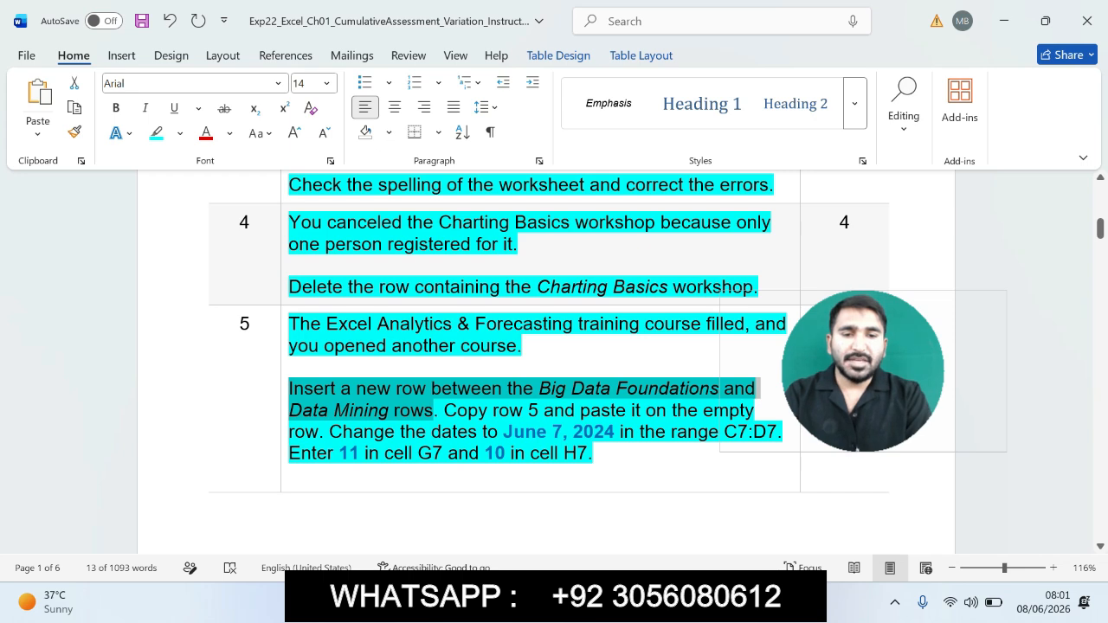
{"action": "key", "text": "alt+Tab"}
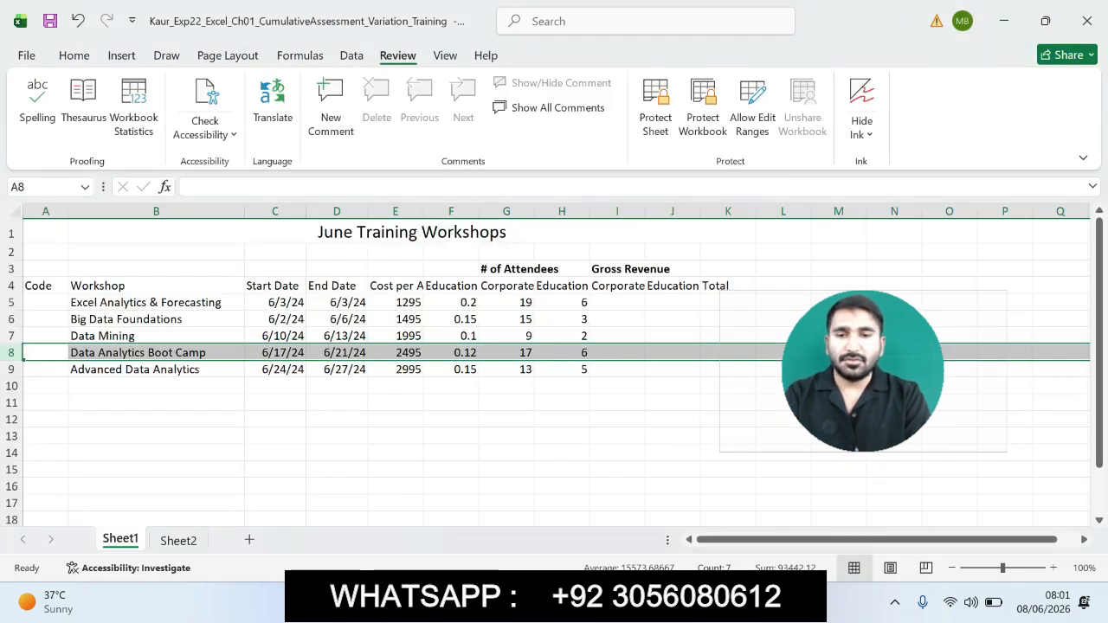
{"action": "left_click", "coordinate": [11, 319]}
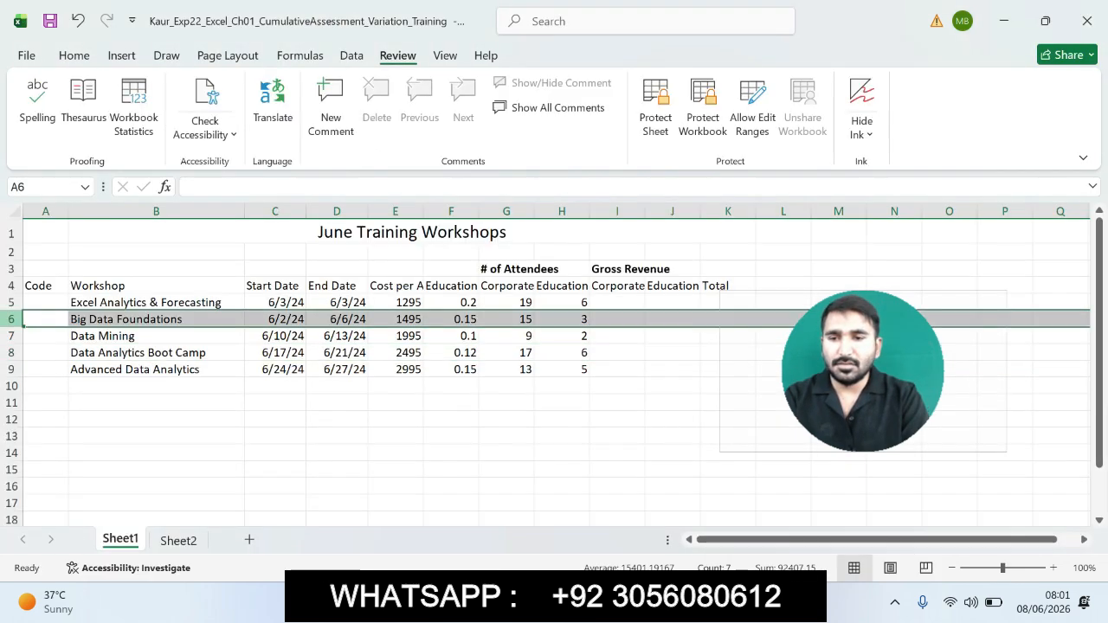
{"action": "left_click", "coordinate": [11, 336]}
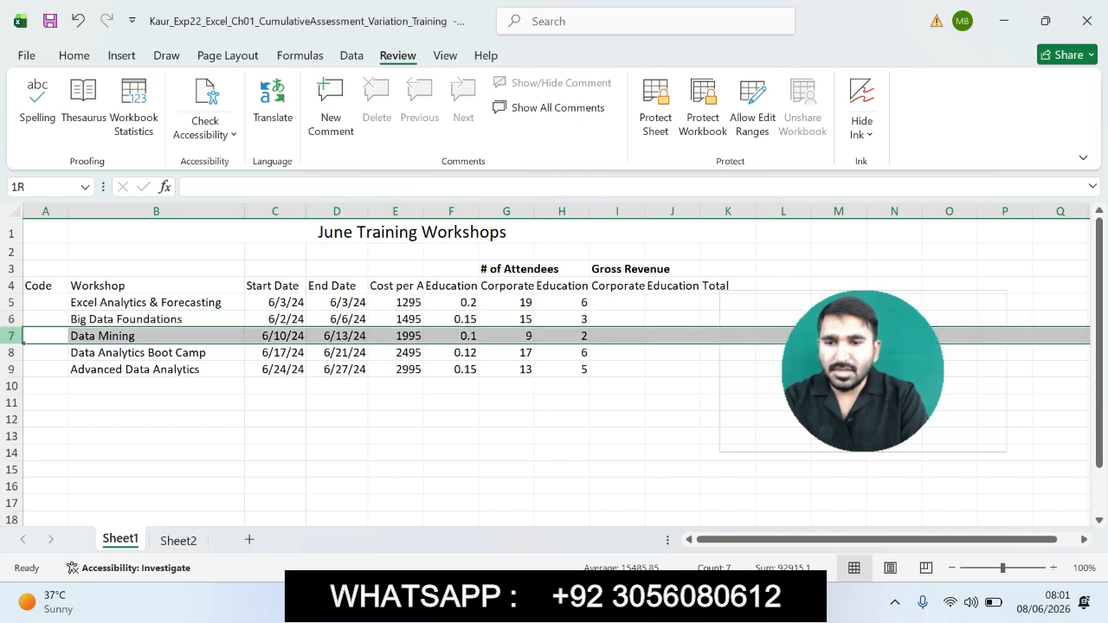
{"action": "right_click", "coordinate": [12, 336]}
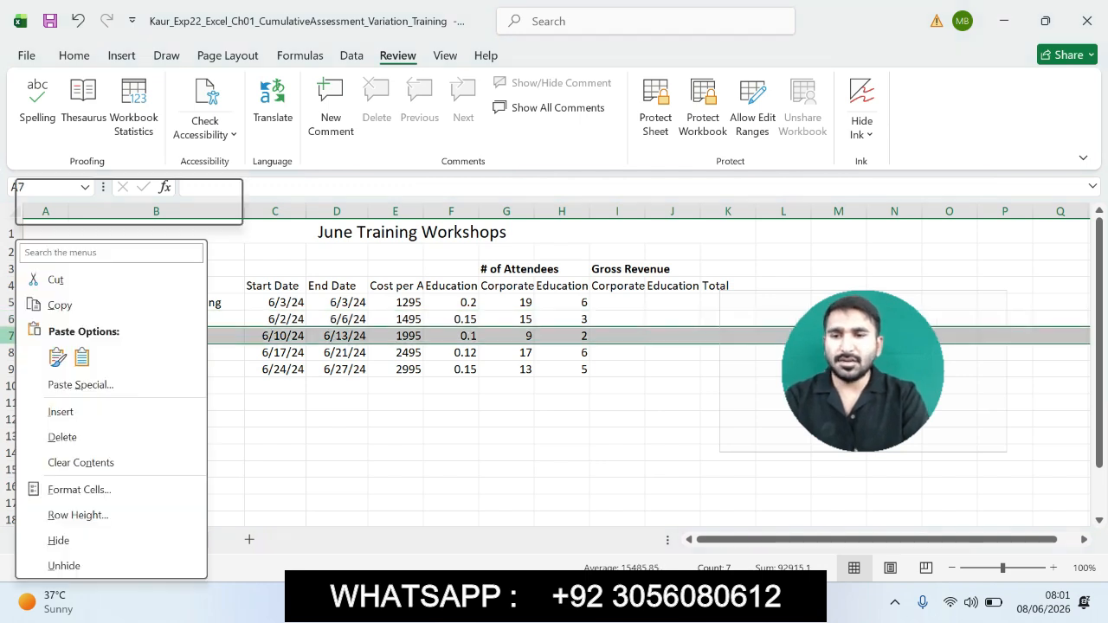
{"action": "left_click", "coordinate": [61, 412]}
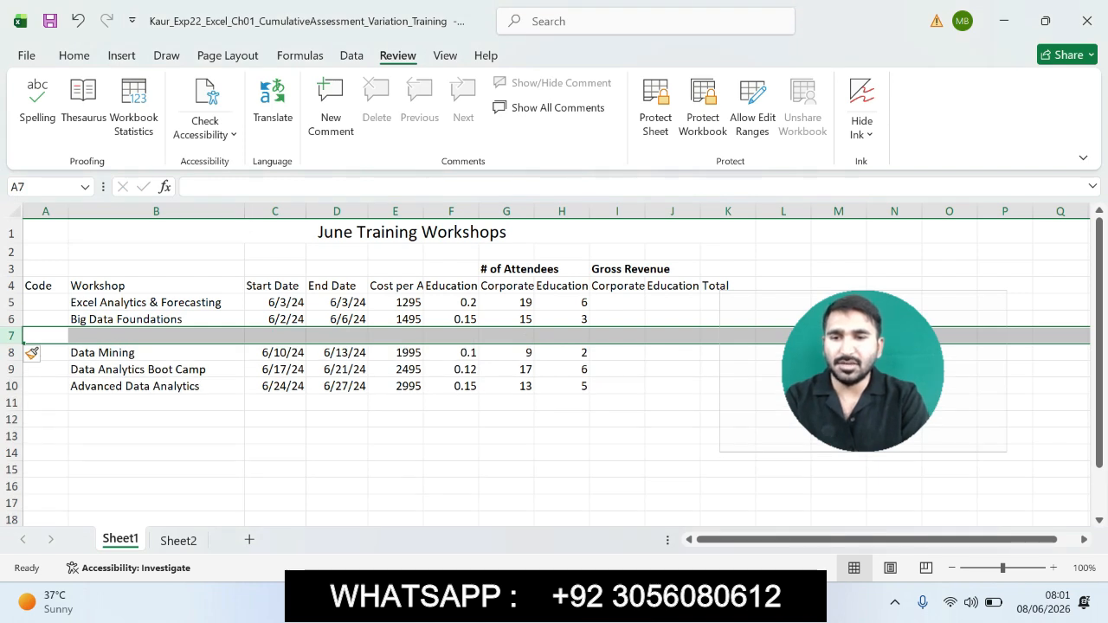
Mark the copy instruction in Word, and in Excel copy row 5 into the empty row 7.
{"action": "key", "text": "alt+Tab"}
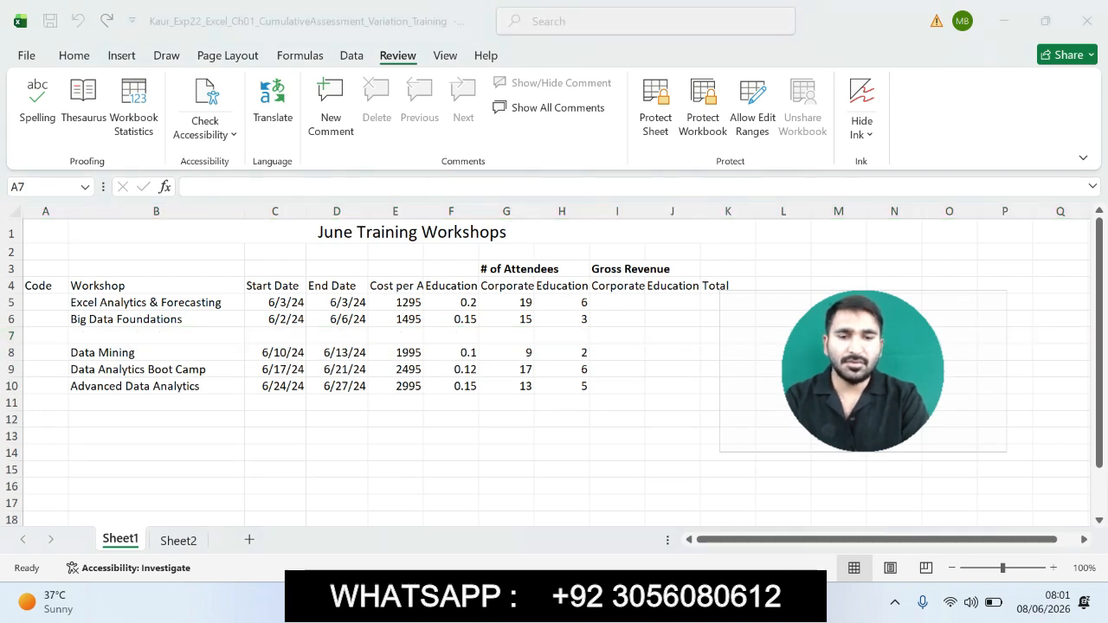
{"action": "left_click_drag", "start_coordinate": [444, 410], "coordinate": [330, 431]}
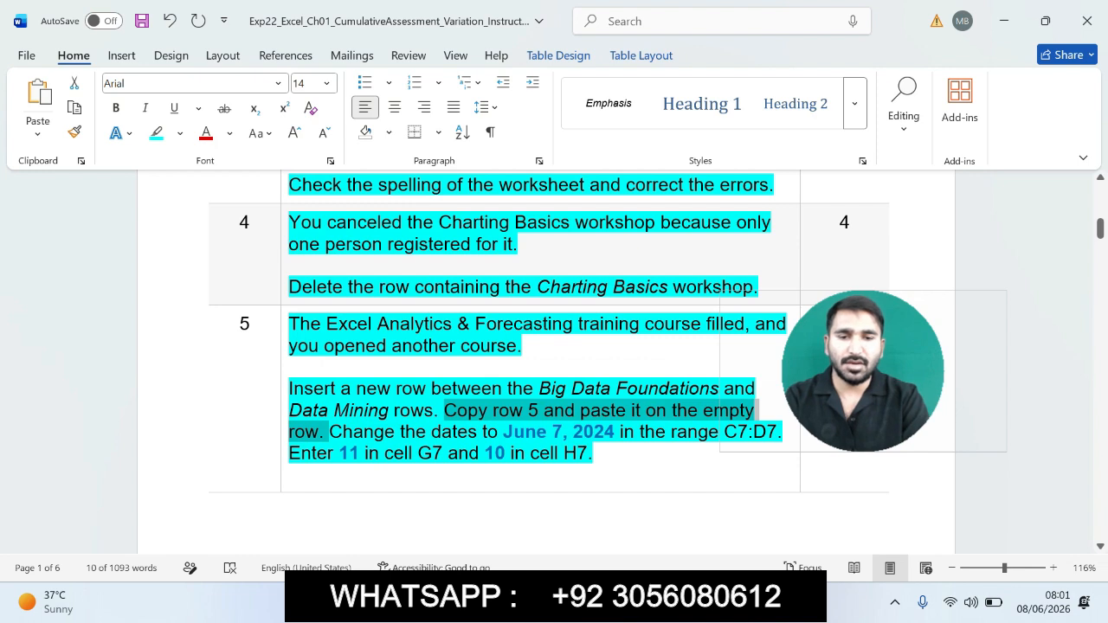
{"action": "key", "text": "alt+Tab"}
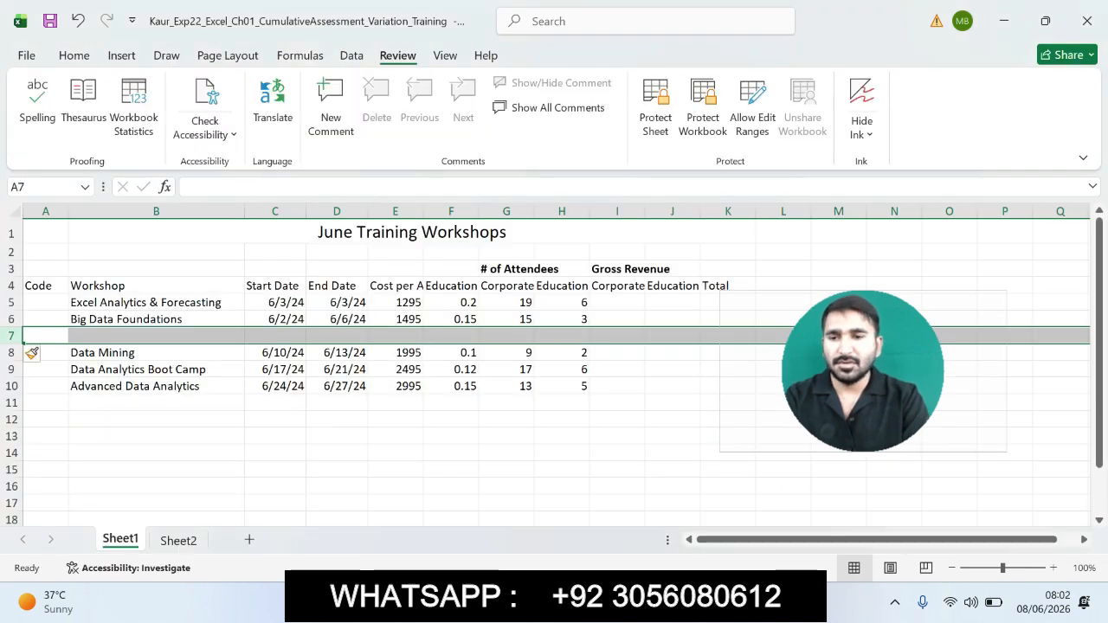
{"action": "left_click", "coordinate": [11, 302]}
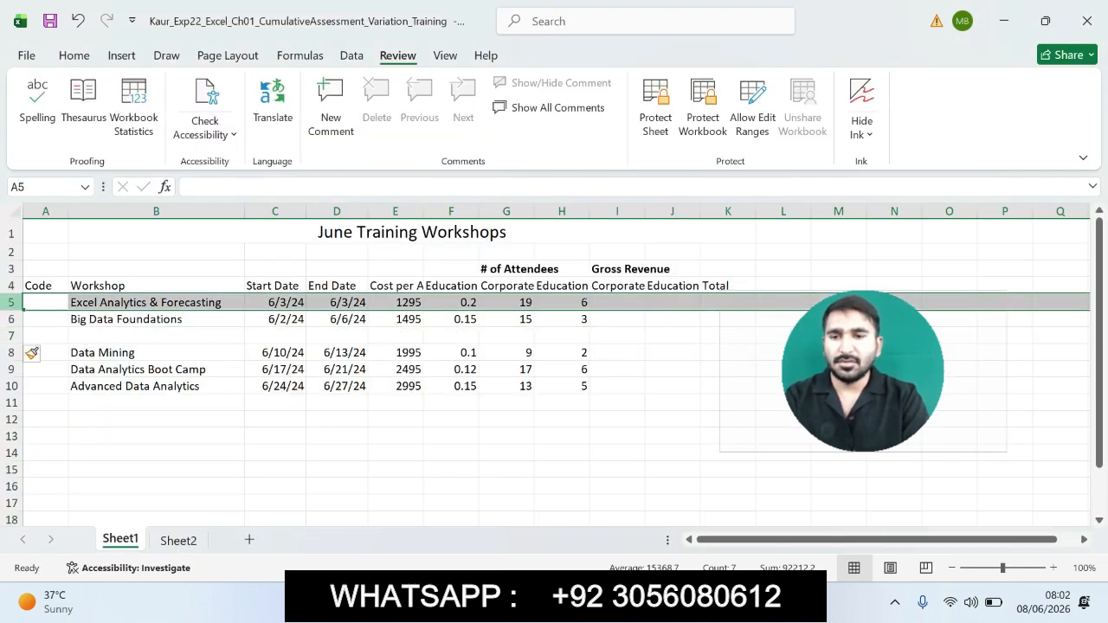
{"action": "key", "text": "ctrl+c"}
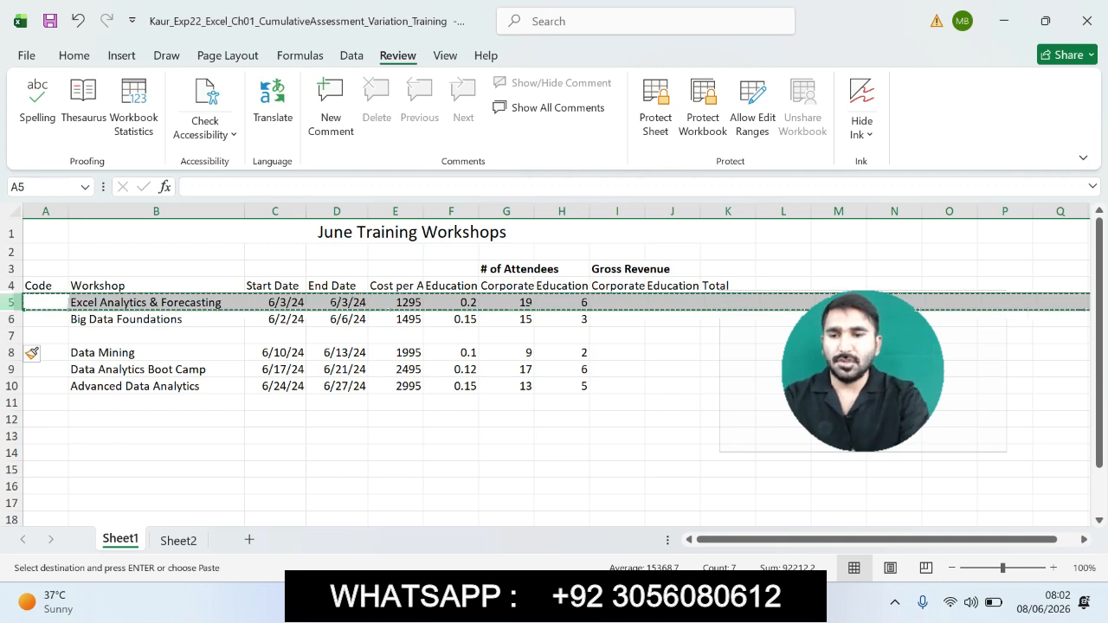
{"action": "left_click", "coordinate": [11, 336]}
{"action": "key", "text": "ctrl+v"}
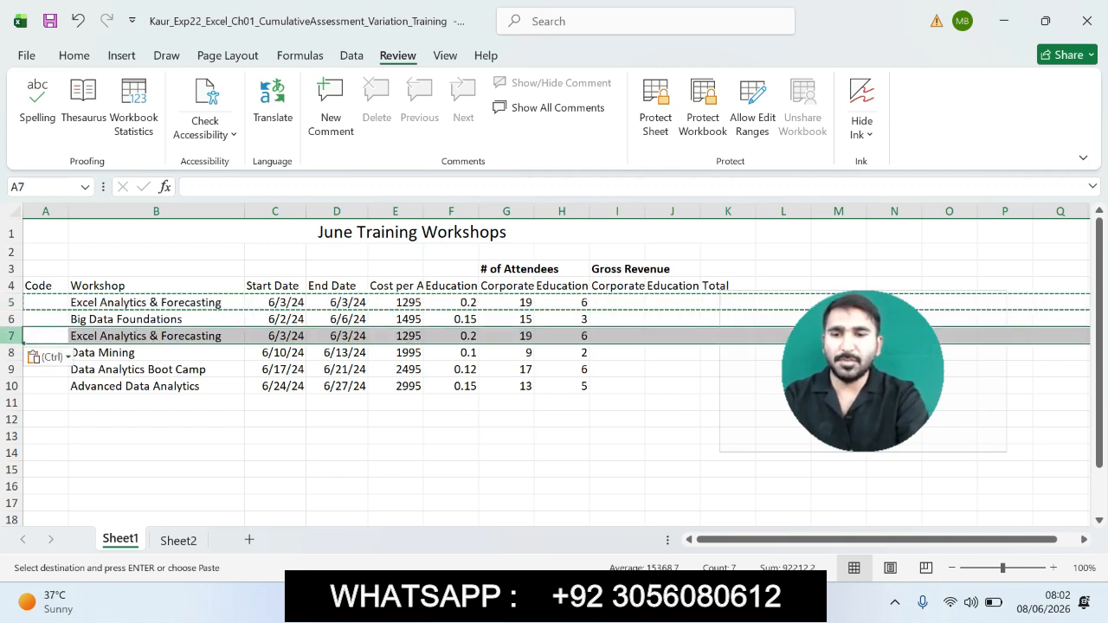
{"action": "left_click", "coordinate": [396, 469]}
{"action": "double_click", "coordinate": [395, 469]}
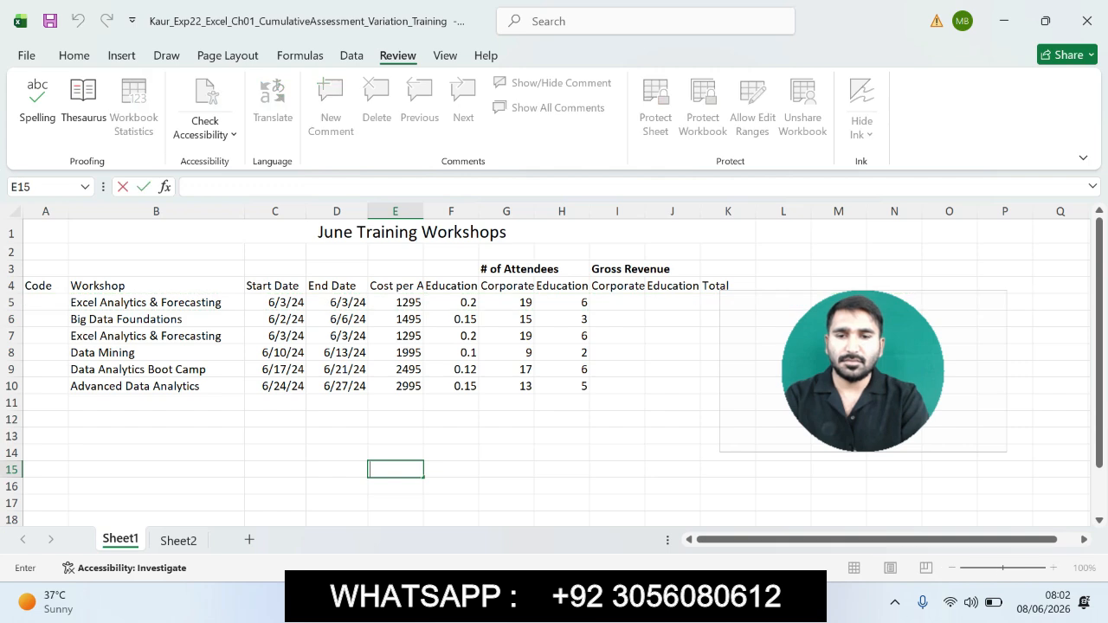
Switch to Word, review the remaining step 5 instructions and take the range reference C7:D7 from them.
{"action": "key", "text": "alt+Tab"}
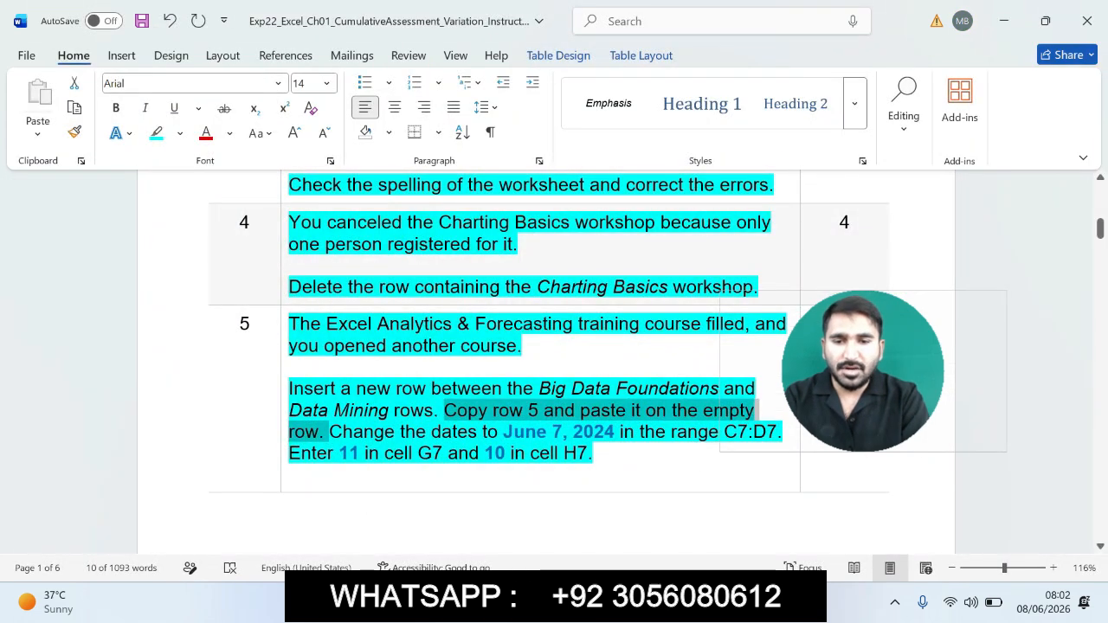
{"action": "left_click_drag", "start_coordinate": [329, 431], "coordinate": [605, 454]}
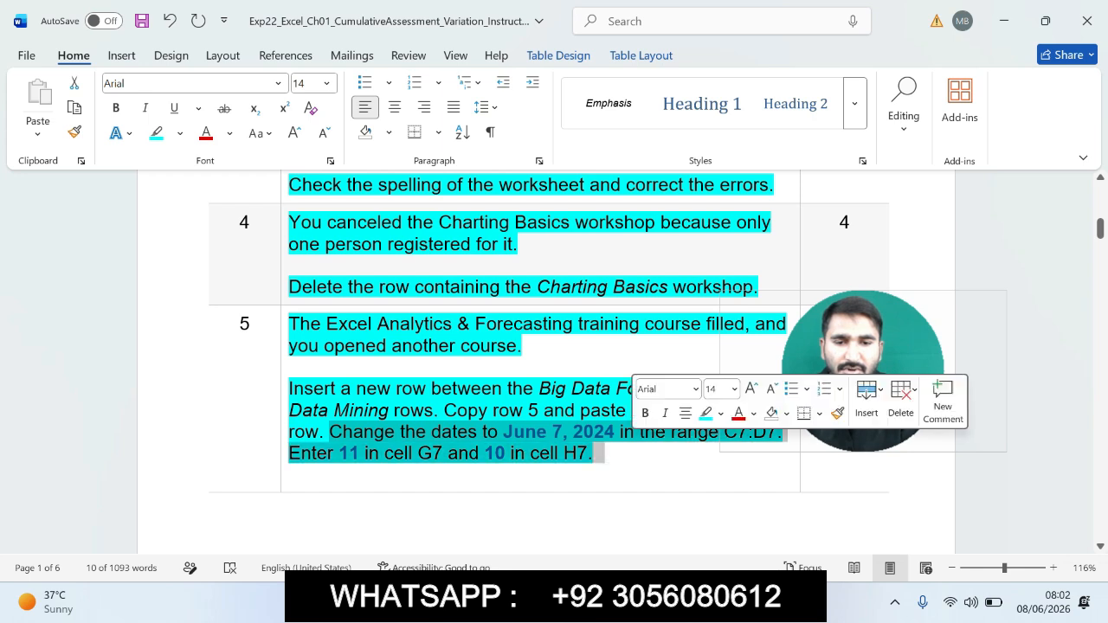
{"action": "key", "text": "alt+Tab"}
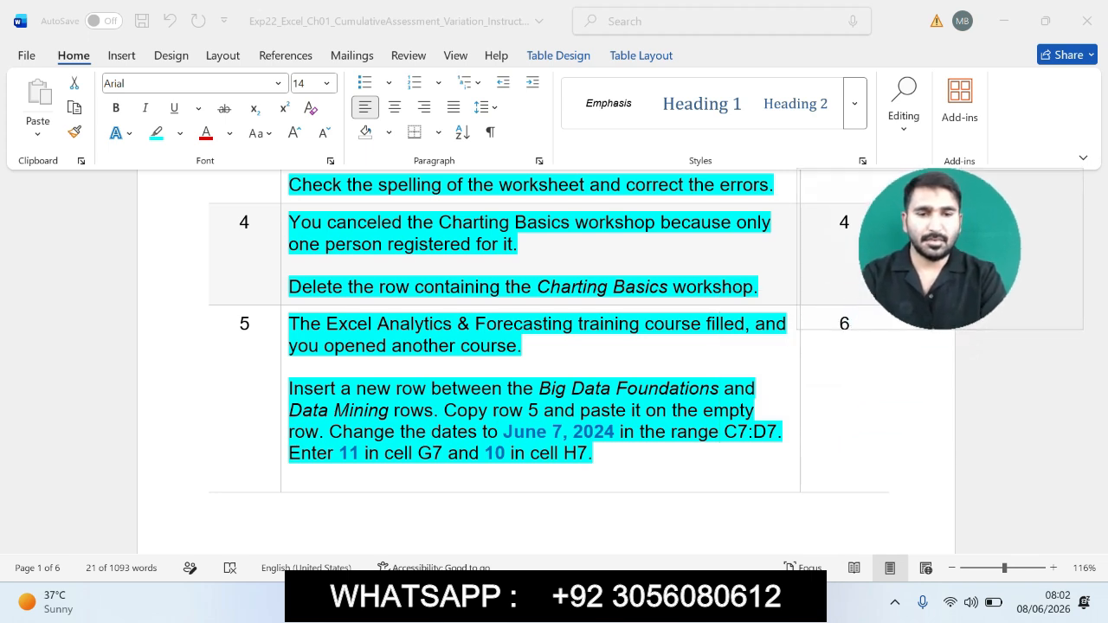
{"action": "key", "text": "alt+Tab"}
{"action": "left_click", "coordinate": [289, 475]}
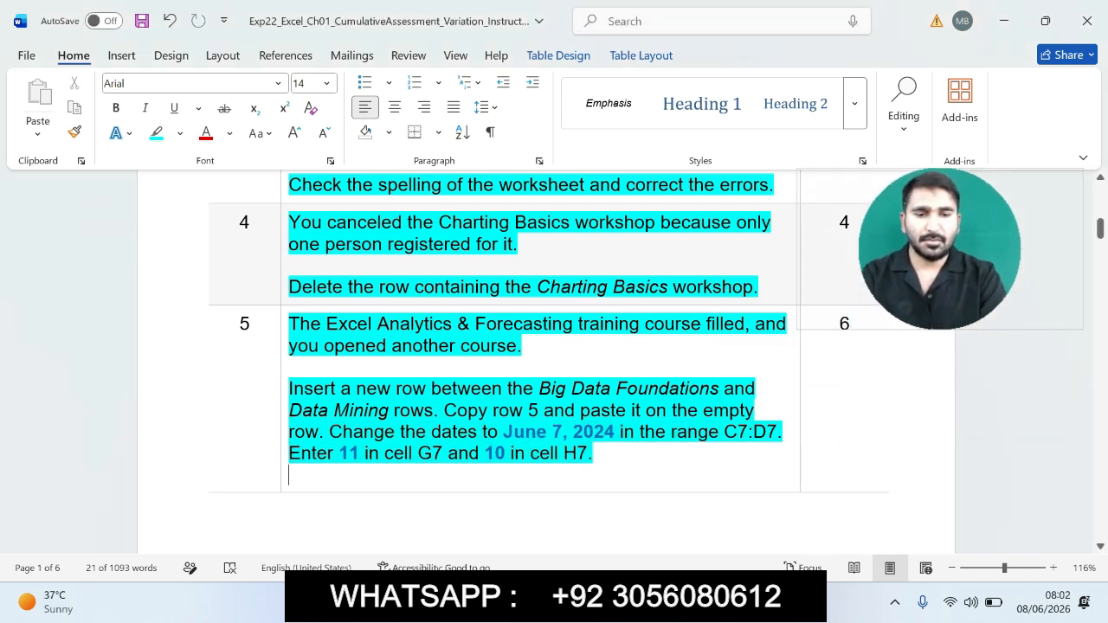
{"action": "left_click_drag", "start_coordinate": [724, 432], "coordinate": [777, 432]}
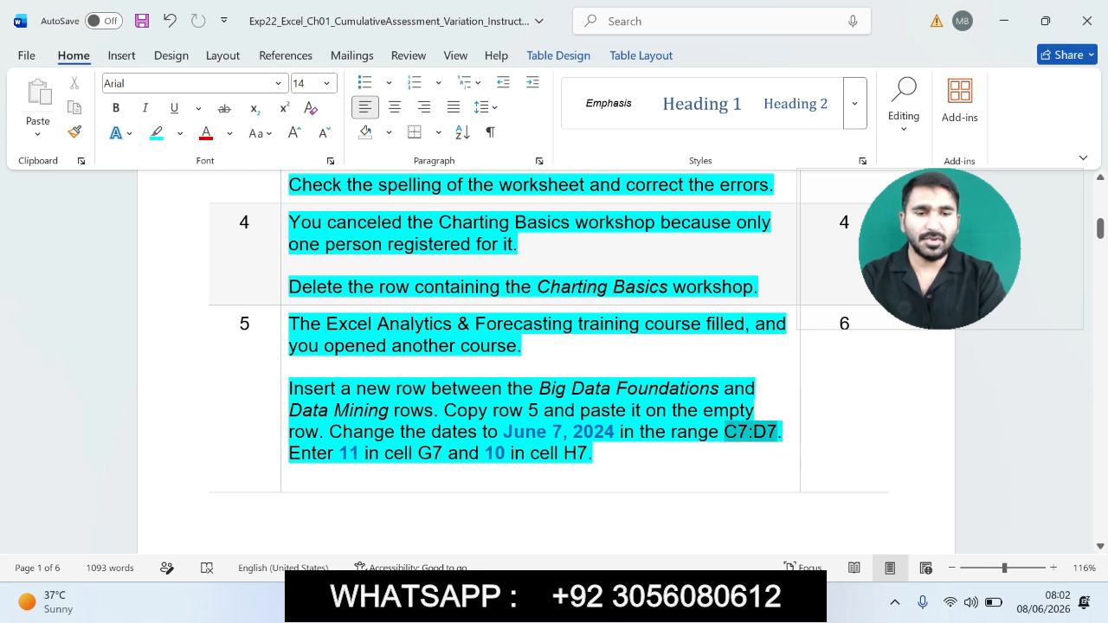
Switch to Excel, leave the empty cell being edited and go to the range C7:D7 by its reference.
{"action": "left_click", "coordinate": [804, 605]}
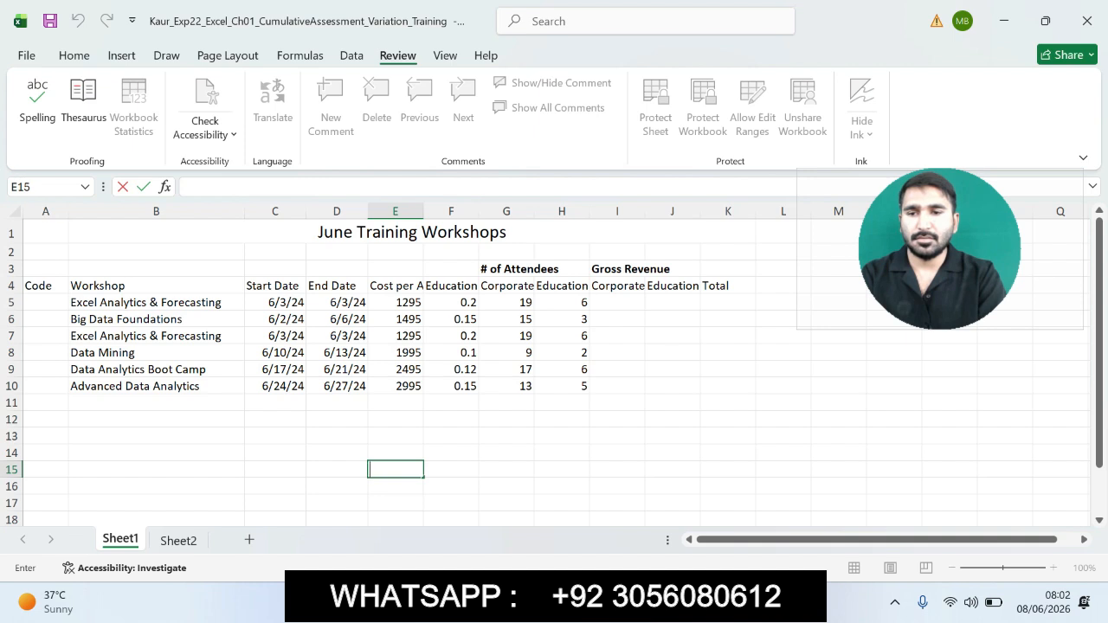
{"action": "left_click", "coordinate": [156, 452]}
{"action": "left_click", "coordinate": [44, 187]}
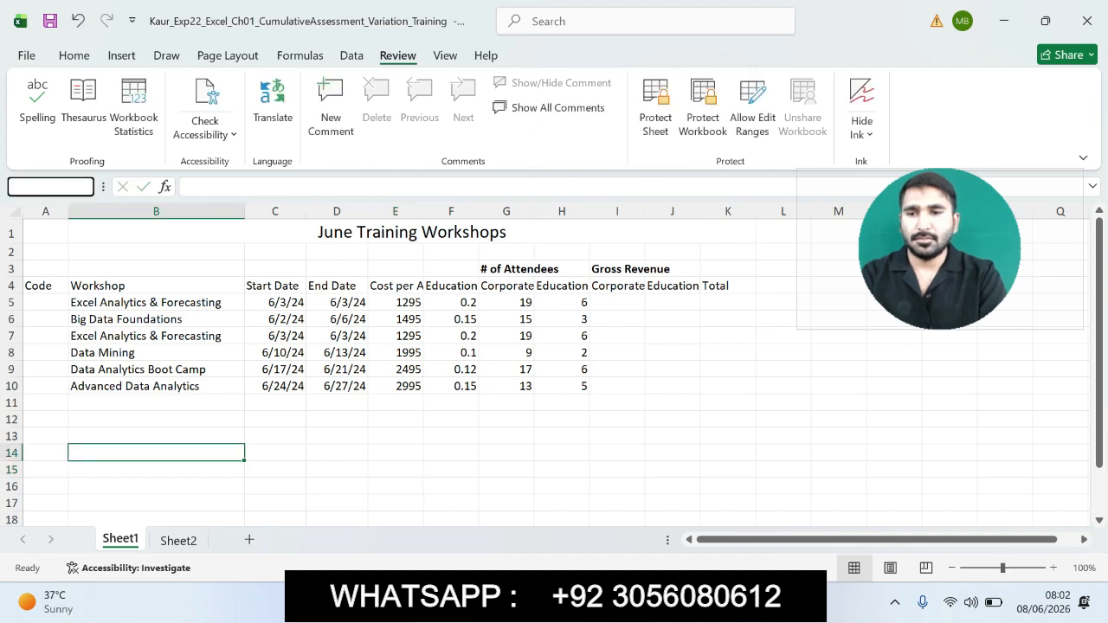
{"action": "key", "text": "ctrl+v"}
{"action": "key", "text": "Return"}
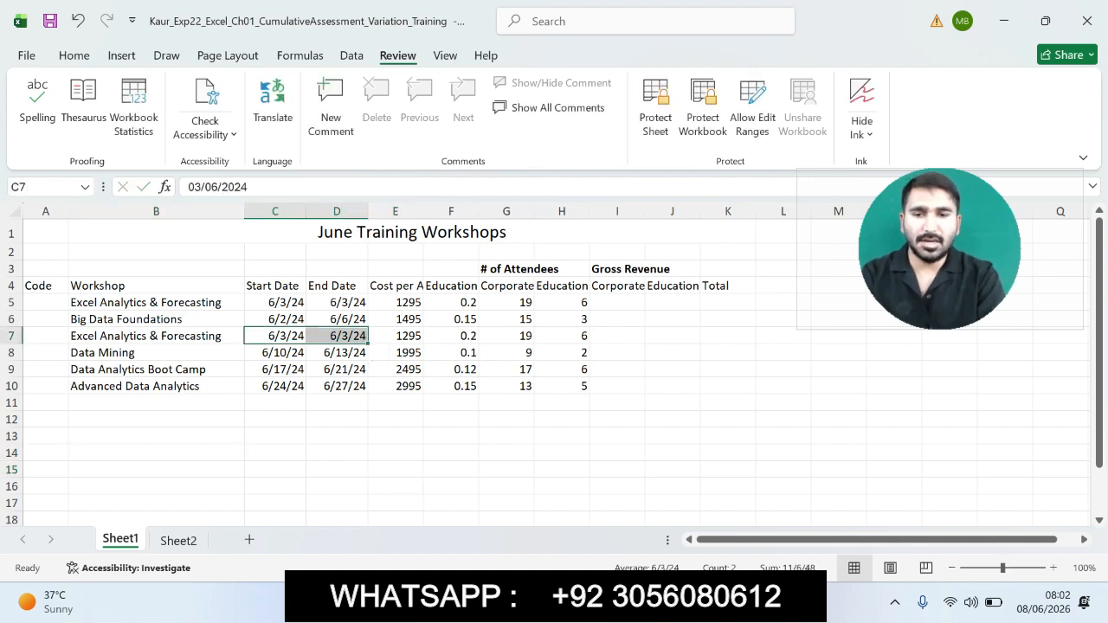
Take the date June 7, 2024 from step 5 in Word, and in Excel replace the date in cell C7 with it.
{"action": "key", "text": "alt+Tab"}
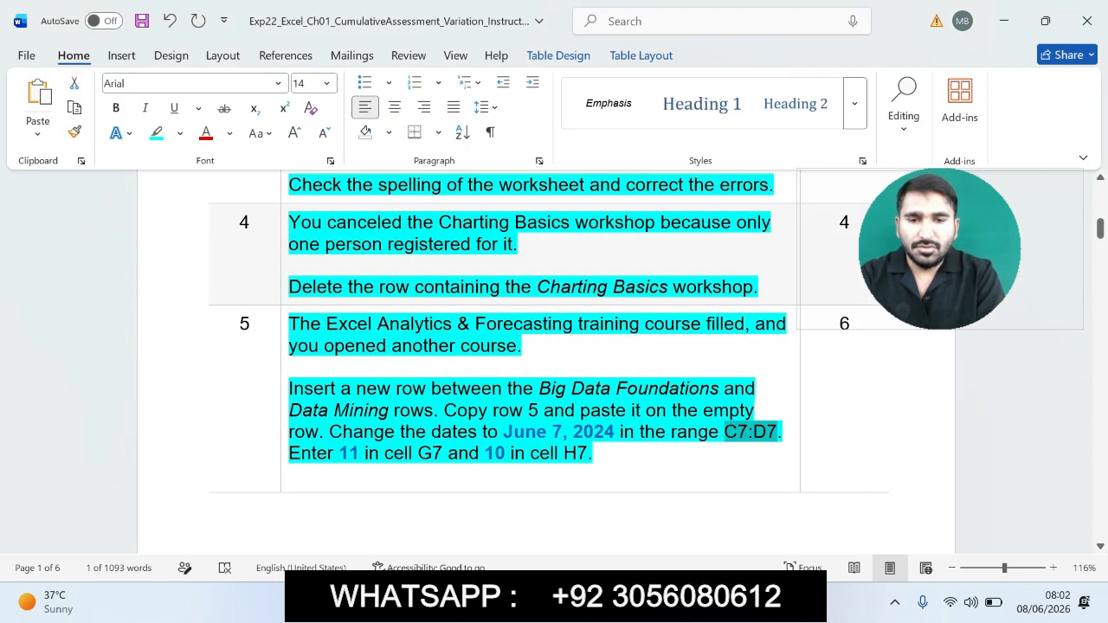
{"action": "left_click_drag", "start_coordinate": [502, 431], "coordinate": [619, 431]}
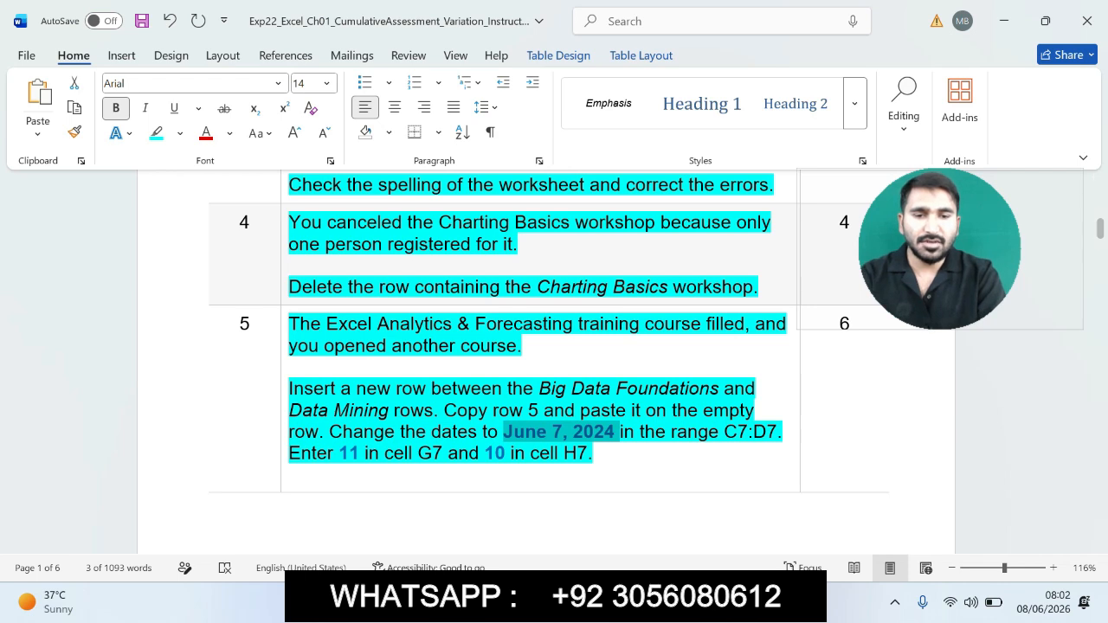
{"action": "mouse_move", "coordinate": [805, 605]}
{"action": "left_click", "coordinate": [805, 511]}
{"action": "left_click_drag", "start_coordinate": [249, 187], "coordinate": [187, 187]}
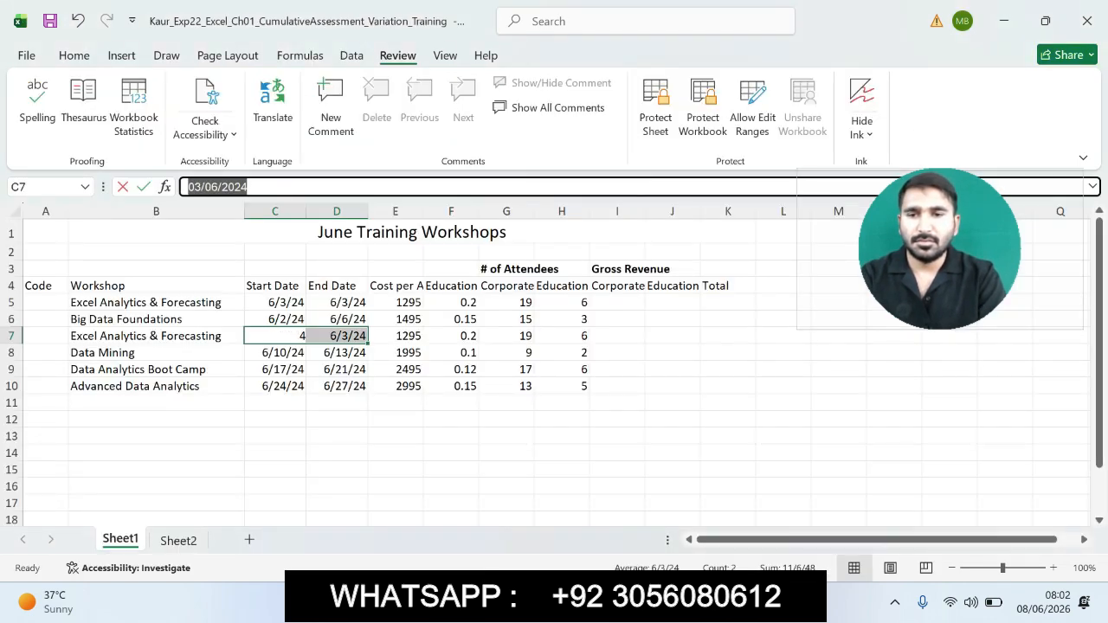
{"action": "key", "text": "ctrl+v"}
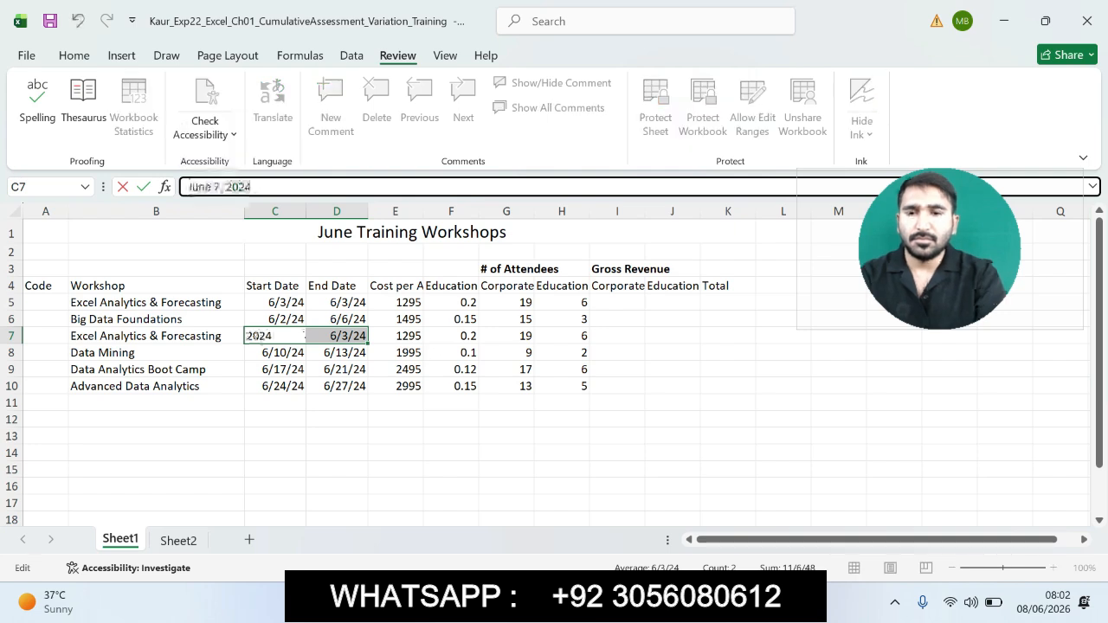
{"action": "key", "text": "Return"}
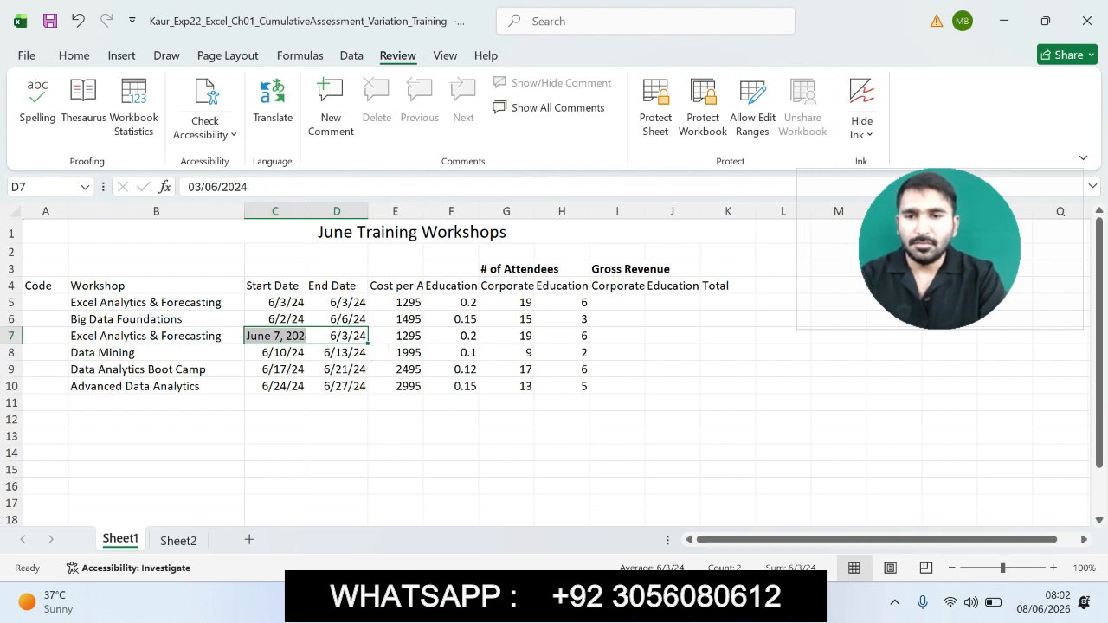
{"action": "key", "text": "Left"}
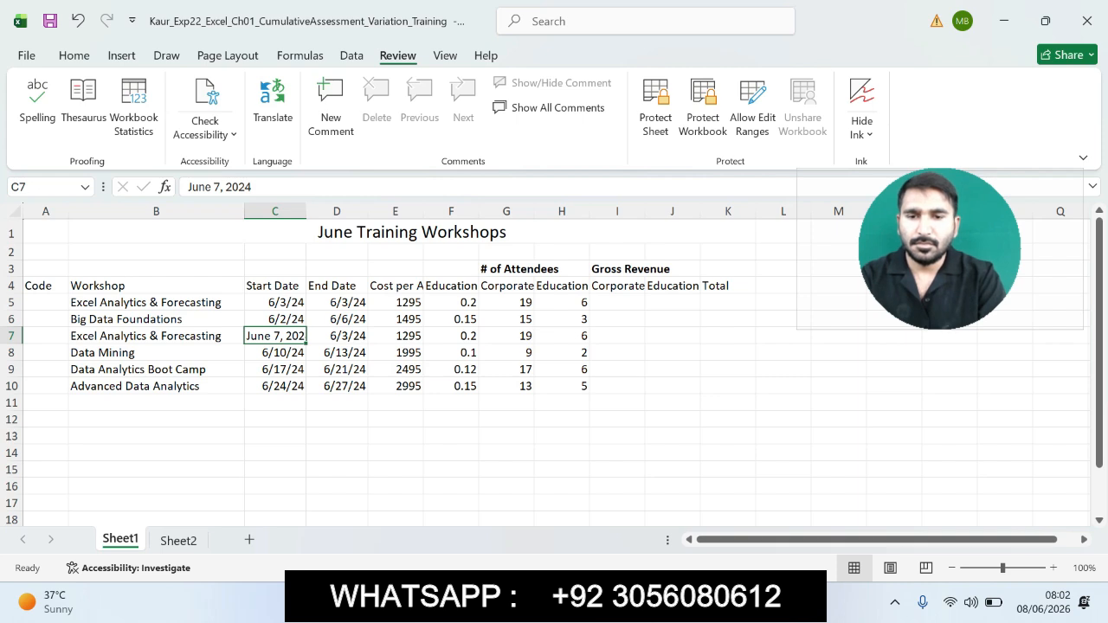
Recheck the date instruction in Word, and in Excel copy June 7, 2024 from C7 to replace the end date in D7.
{"action": "left_click", "coordinate": [337, 336]}
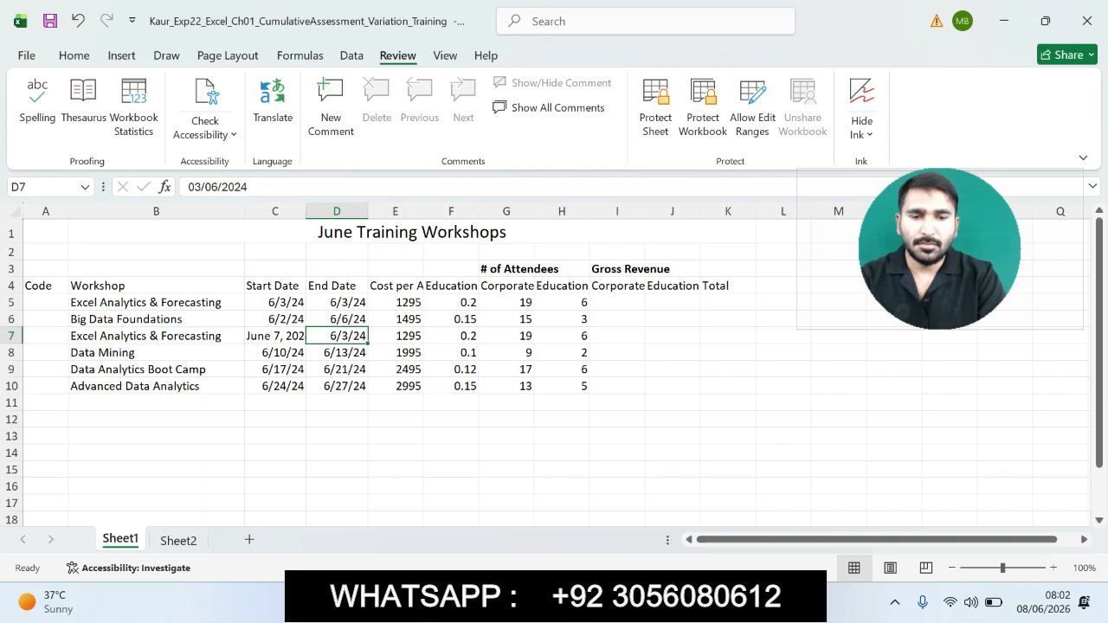
{"action": "left_click", "coordinate": [767, 603]}
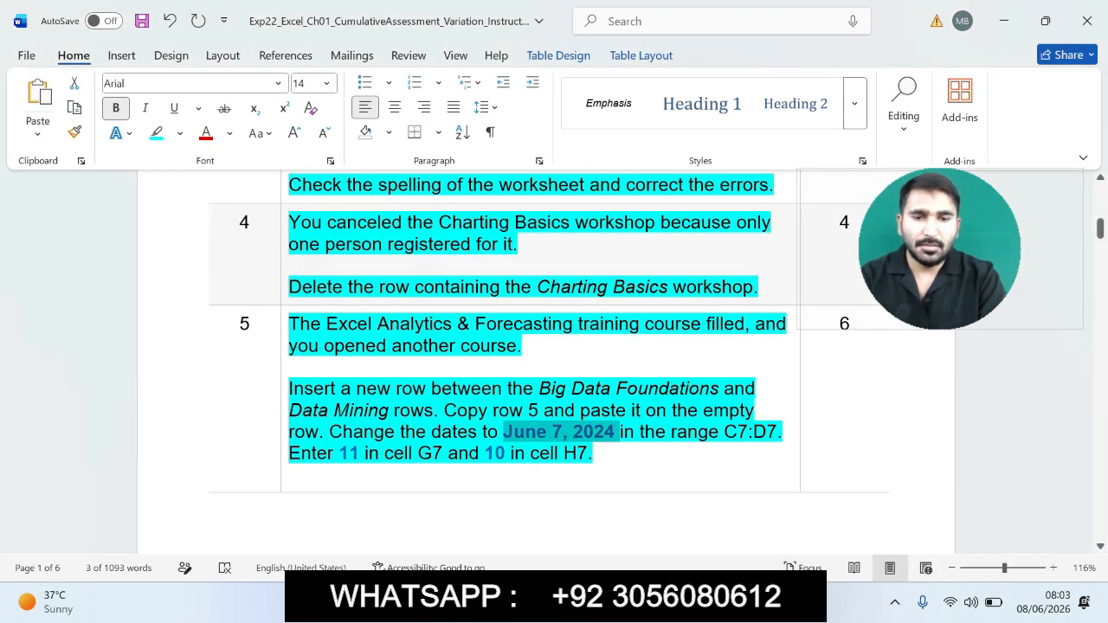
{"action": "left_click", "coordinate": [810, 603]}
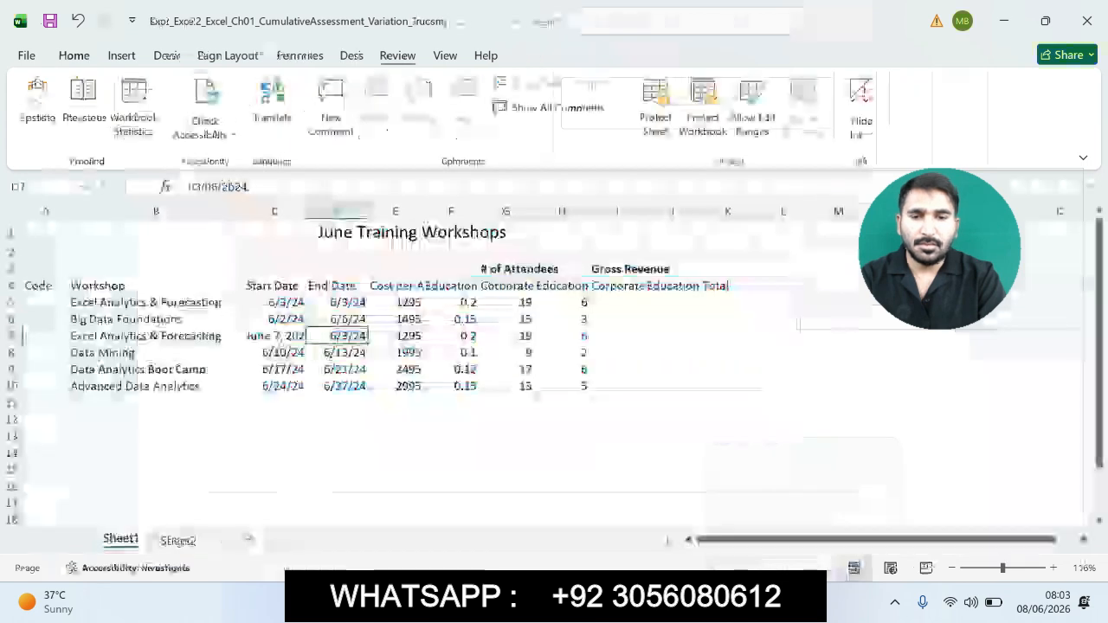
{"action": "left_click", "coordinate": [274, 336]}
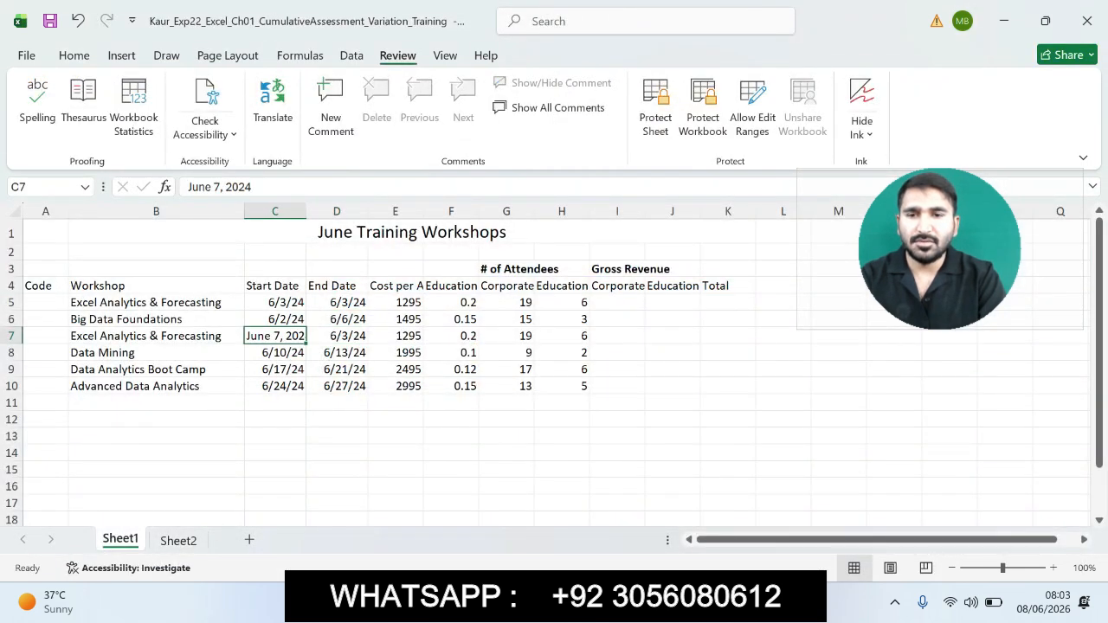
{"action": "left_click_drag", "start_coordinate": [253, 187], "coordinate": [181, 187]}
{"action": "key", "text": "ctrl+c"}
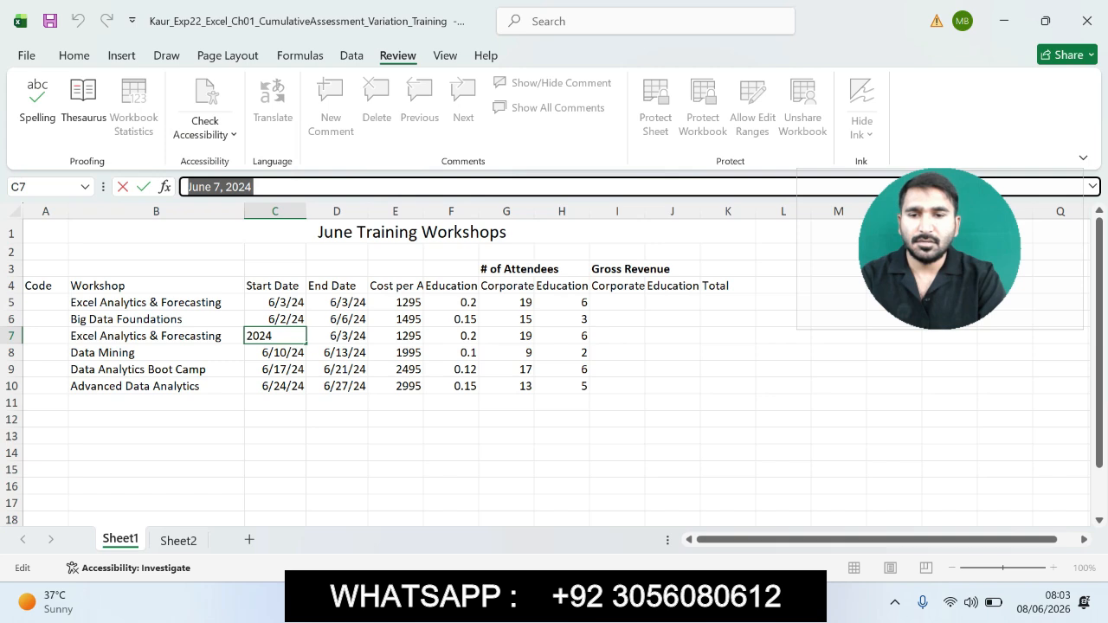
{"action": "key", "text": "Tab"}
{"action": "left_click_drag", "start_coordinate": [248, 187], "coordinate": [184, 187]}
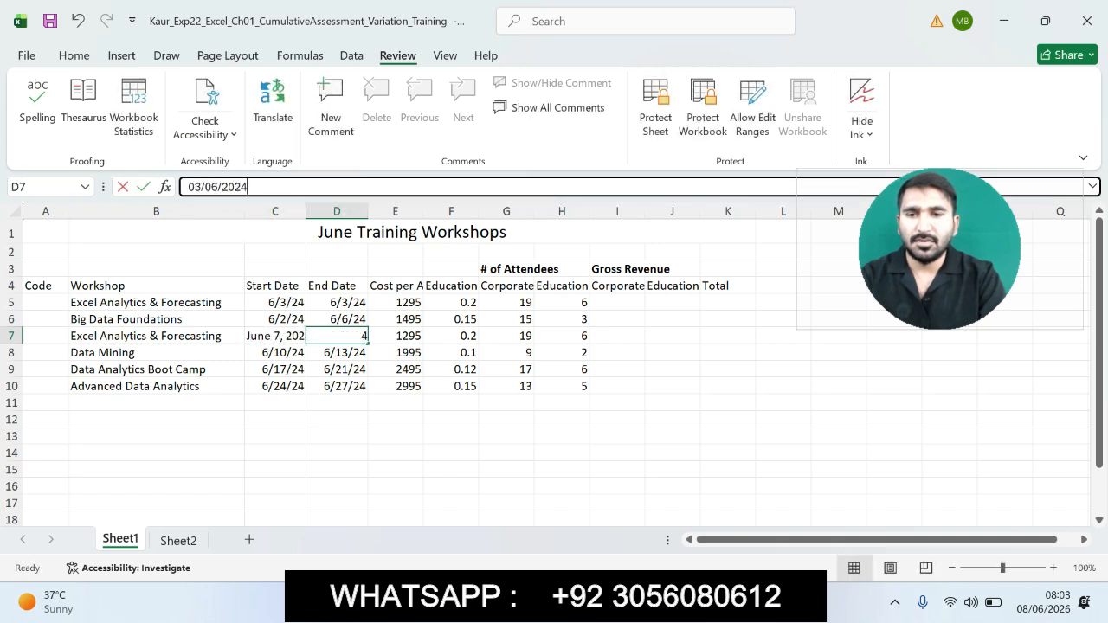
{"action": "key", "text": "ctrl+v"}
{"action": "key", "text": "Return"}
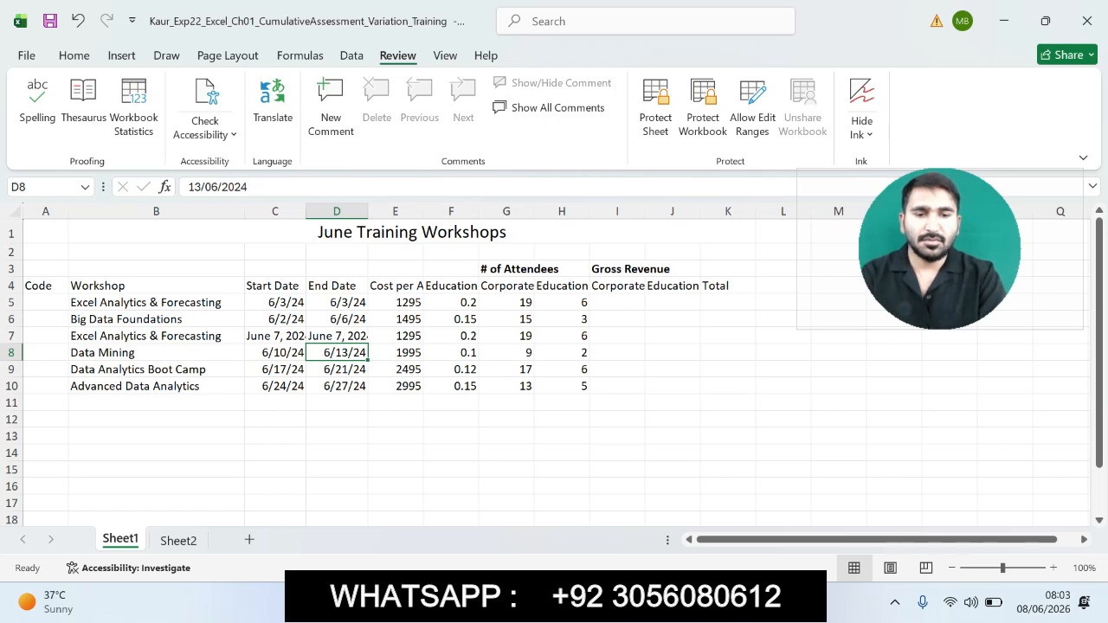
Mark the last sentence of step 5 in Word, and in Excel enter 11 in cell G7.
{"action": "left_click", "coordinate": [757, 528]}
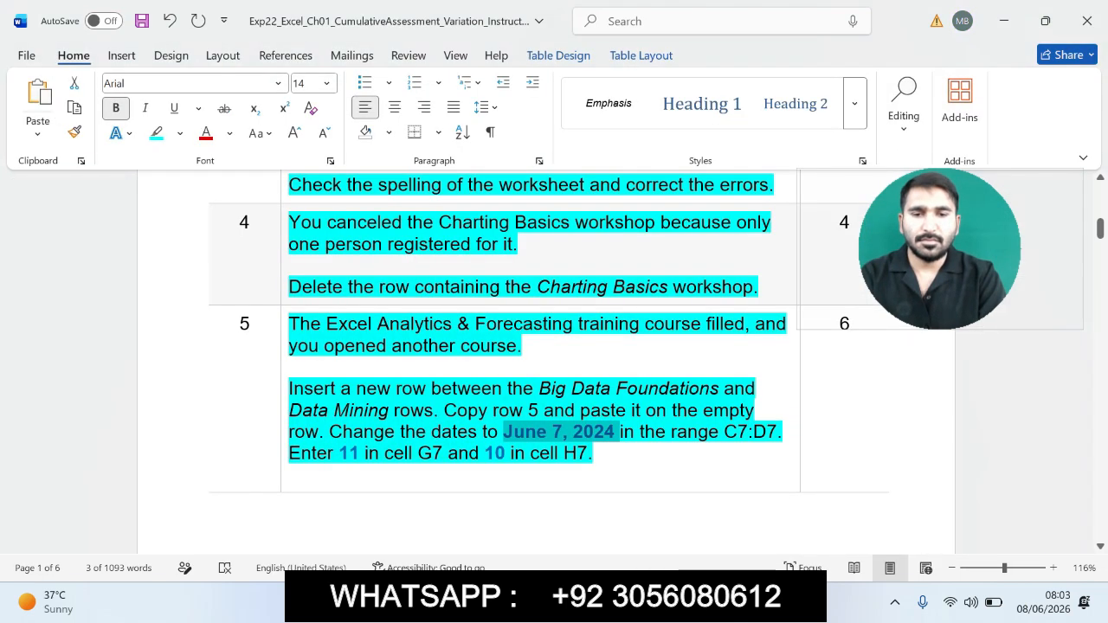
{"action": "left_click_drag", "start_coordinate": [289, 453], "coordinate": [604, 452]}
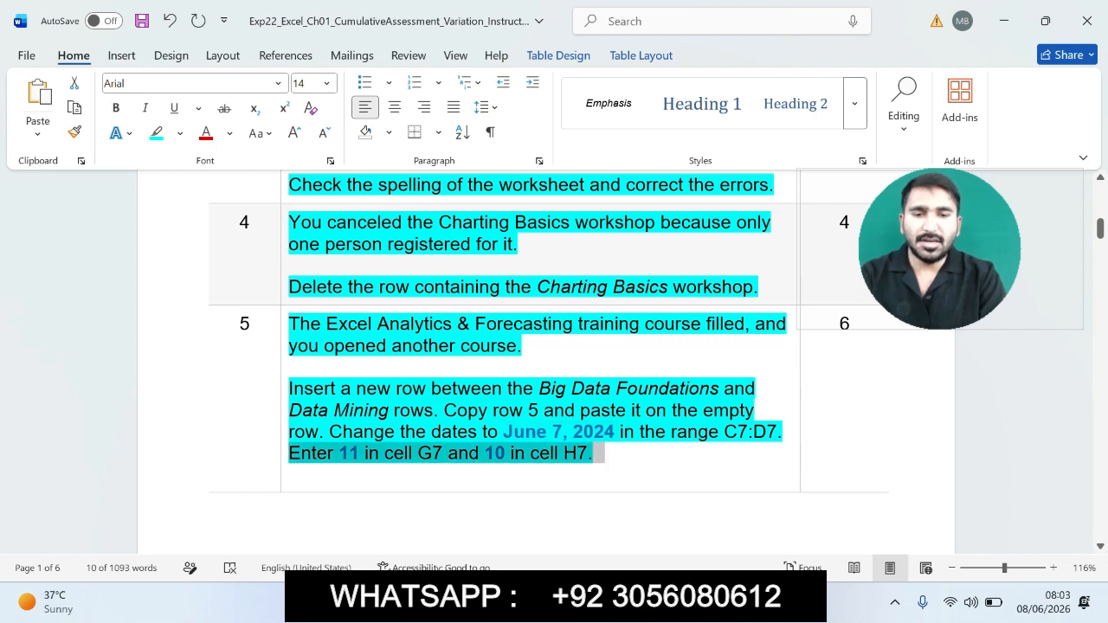
{"action": "key", "text": "alt+Tab"}
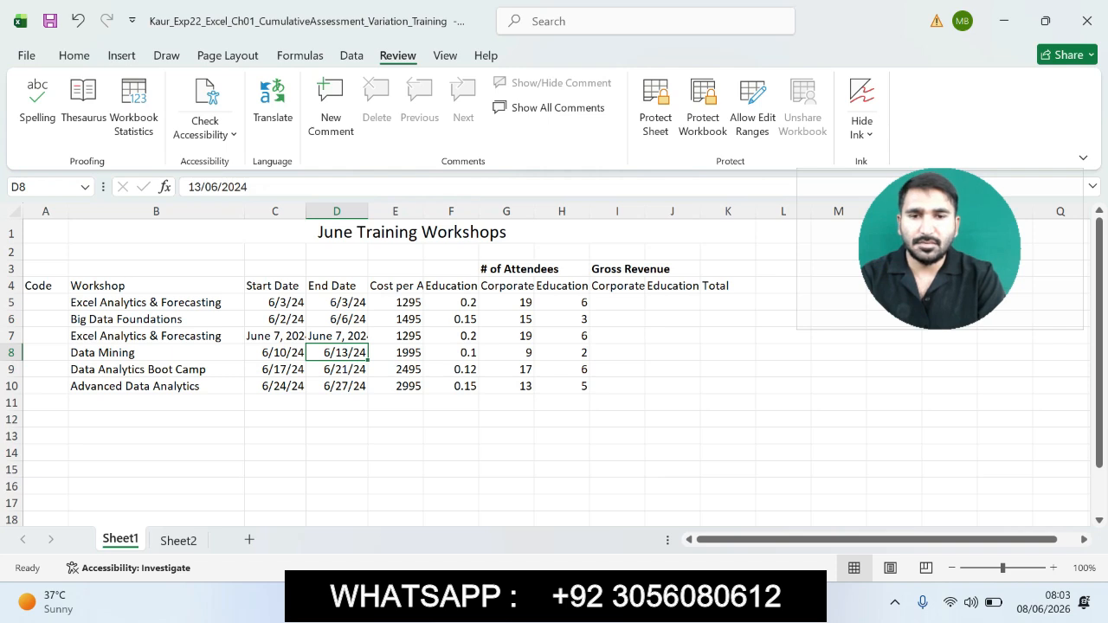
{"action": "left_click", "coordinate": [507, 352]}
{"action": "left_click", "coordinate": [506, 336]}
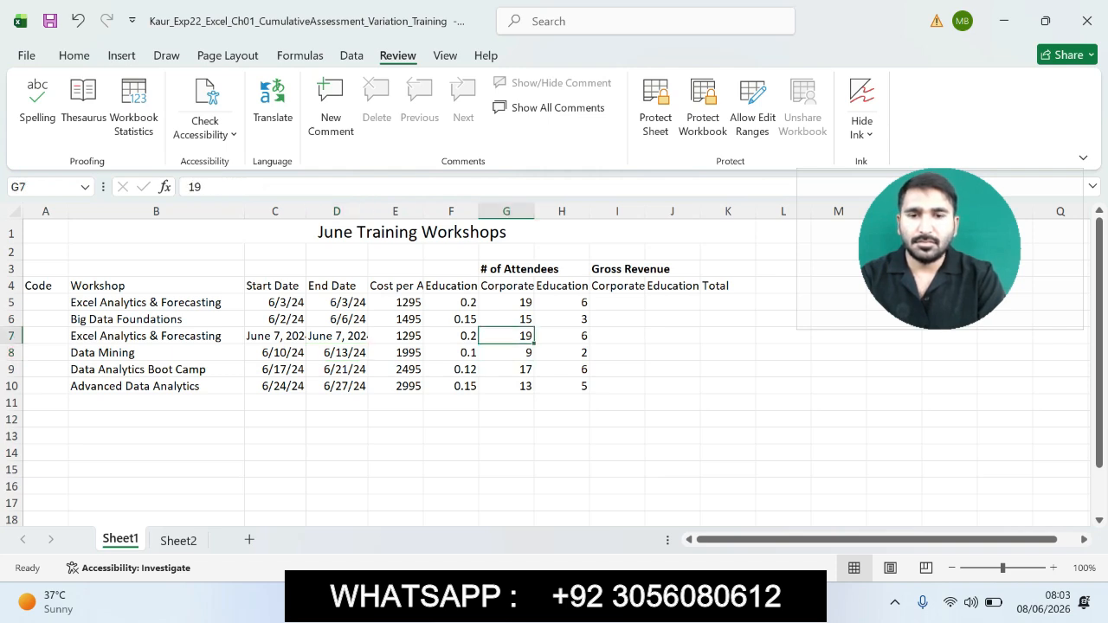
{"action": "type", "text": "11"}
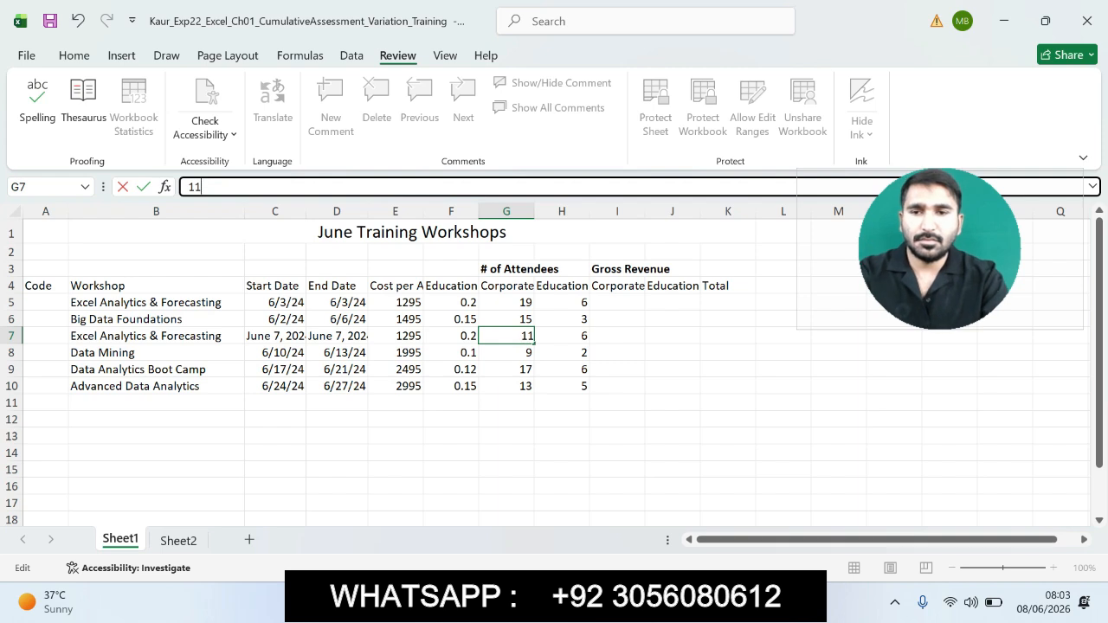
{"action": "key", "text": "Return"}
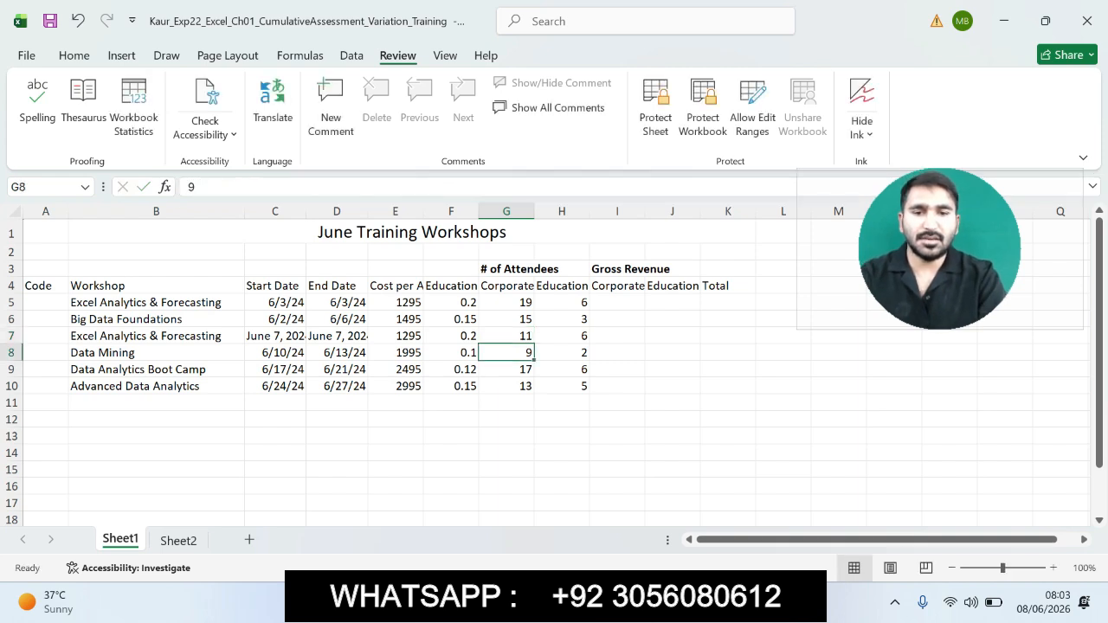
Replace the Education attendee count in cell H7 with 10.
{"action": "left_click", "coordinate": [562, 336]}
{"action": "key", "text": "F2"}
{"action": "key", "text": "BackSpace"}
{"action": "type", "text": "10"}
{"action": "key", "text": "Return"}
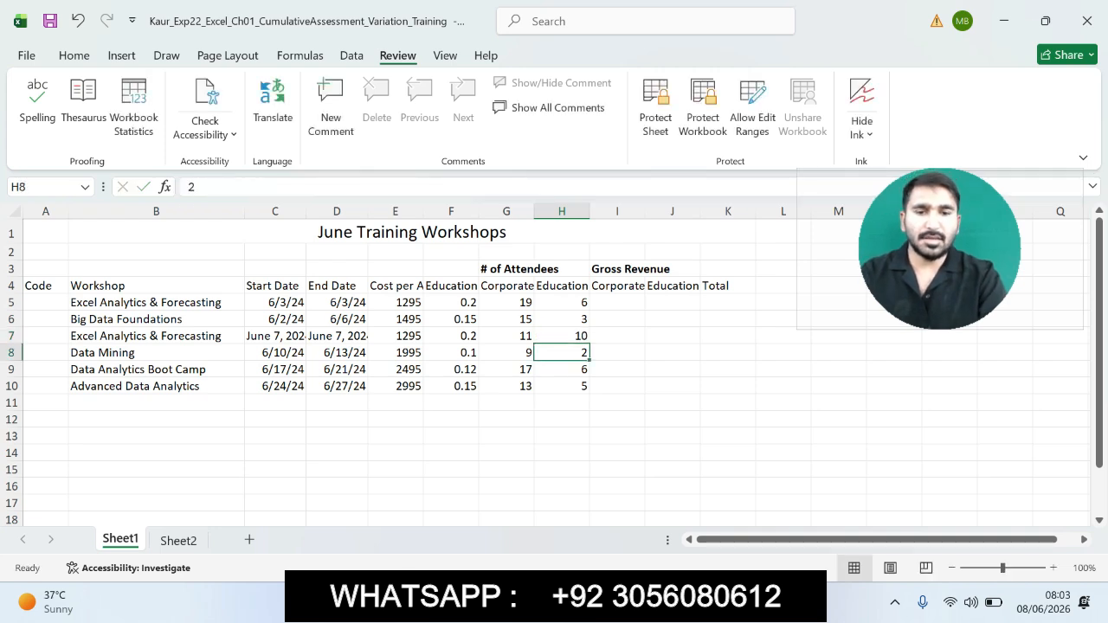
Switch to Word and highlight the full step 6 instructions in turquoise.
{"action": "left_click", "coordinate": [762, 528]}
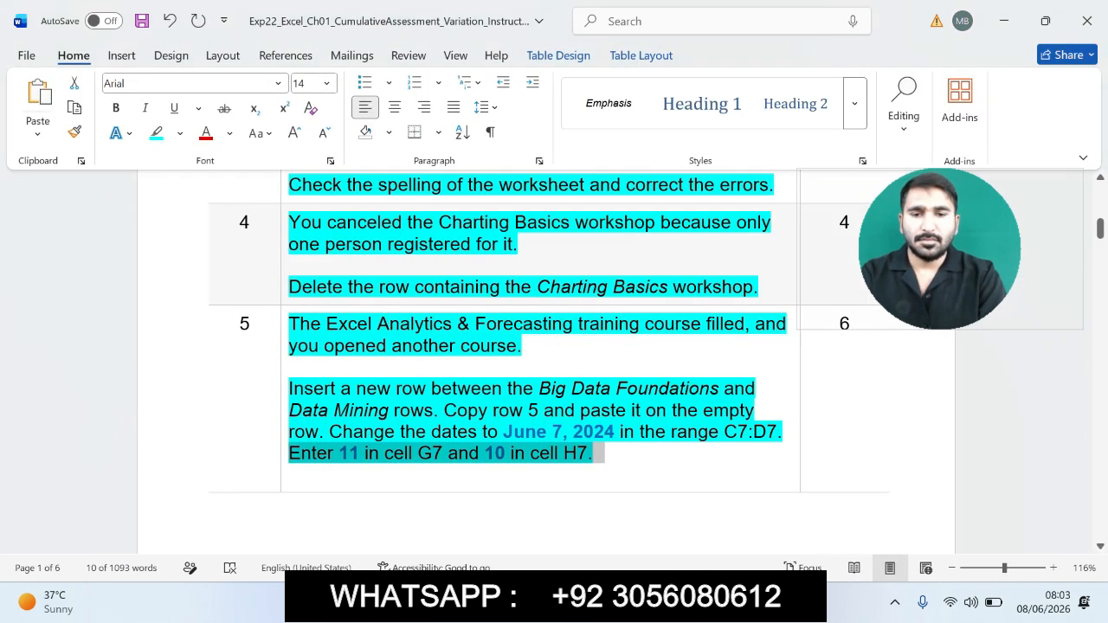
{"action": "left_click_drag", "start_coordinate": [1099, 229], "coordinate": [1099, 255]}
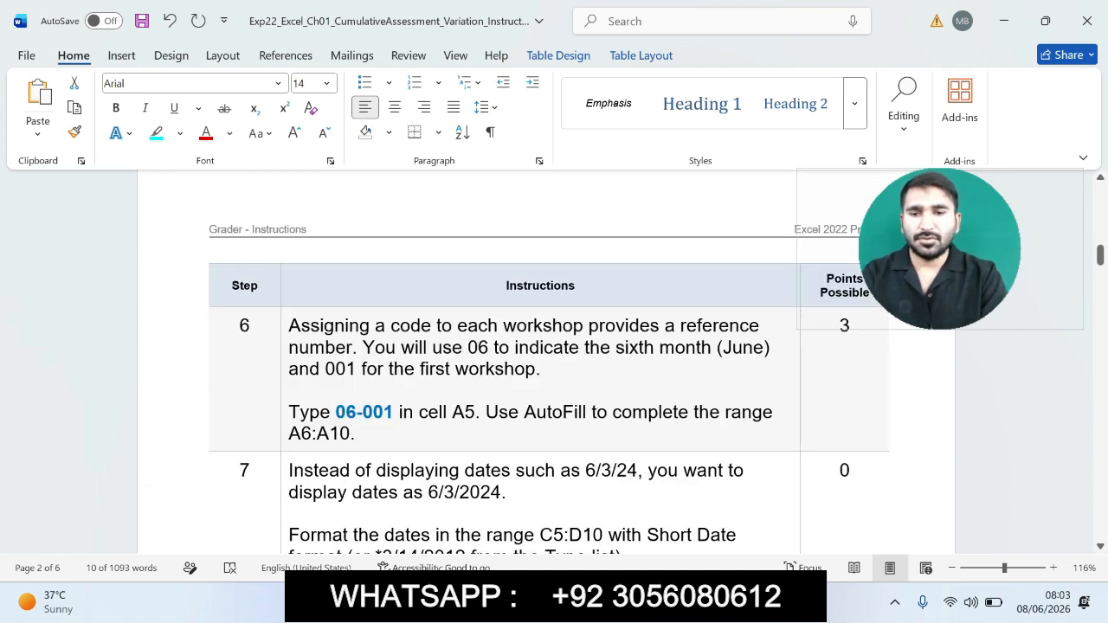
{"action": "left_click_drag", "start_coordinate": [288, 325], "coordinate": [520, 433]}
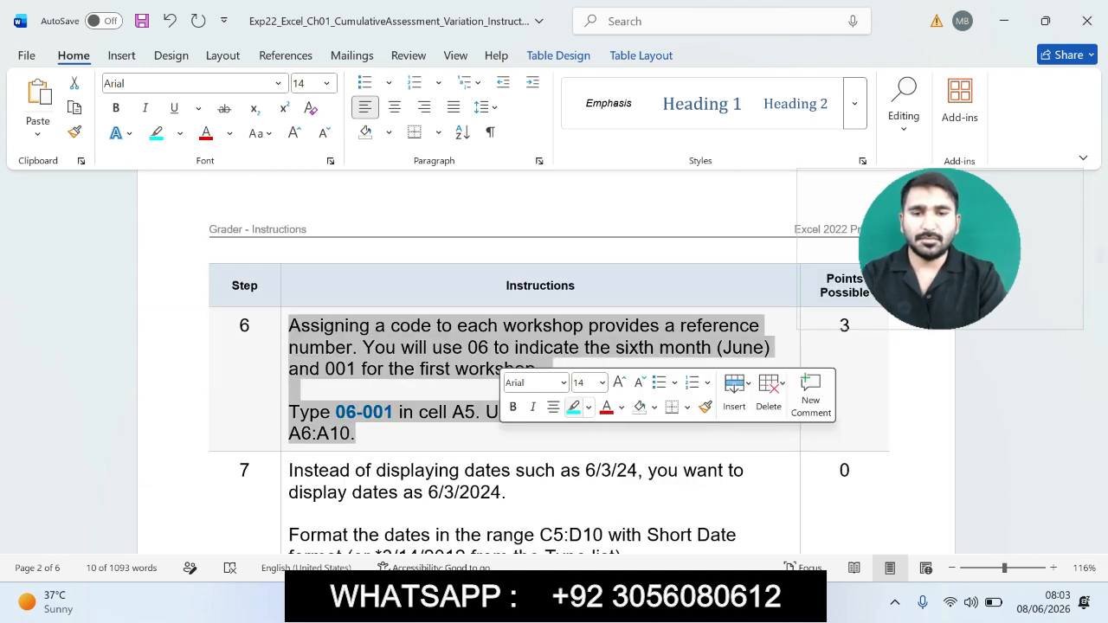
{"action": "left_click", "coordinate": [573, 406]}
{"action": "left_click", "coordinate": [310, 348]}
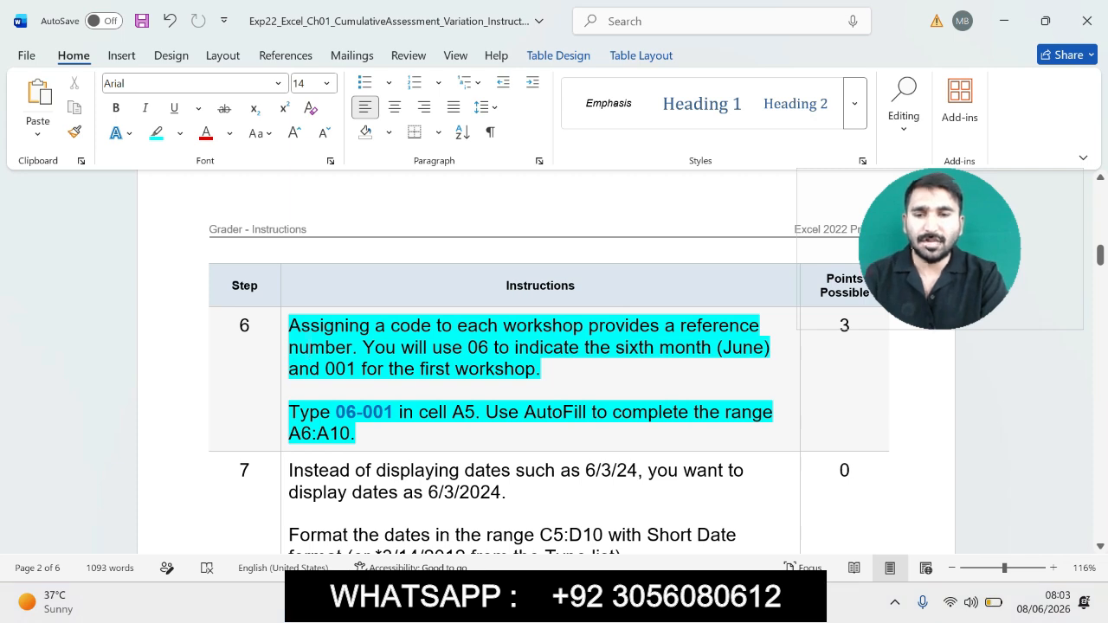
Copy the code 06-001 from step 6 in Word, and in Excel enter it in cell A5.
{"action": "left_click_drag", "start_coordinate": [335, 413], "coordinate": [396, 413]}
{"action": "key", "text": "ctrl+c"}
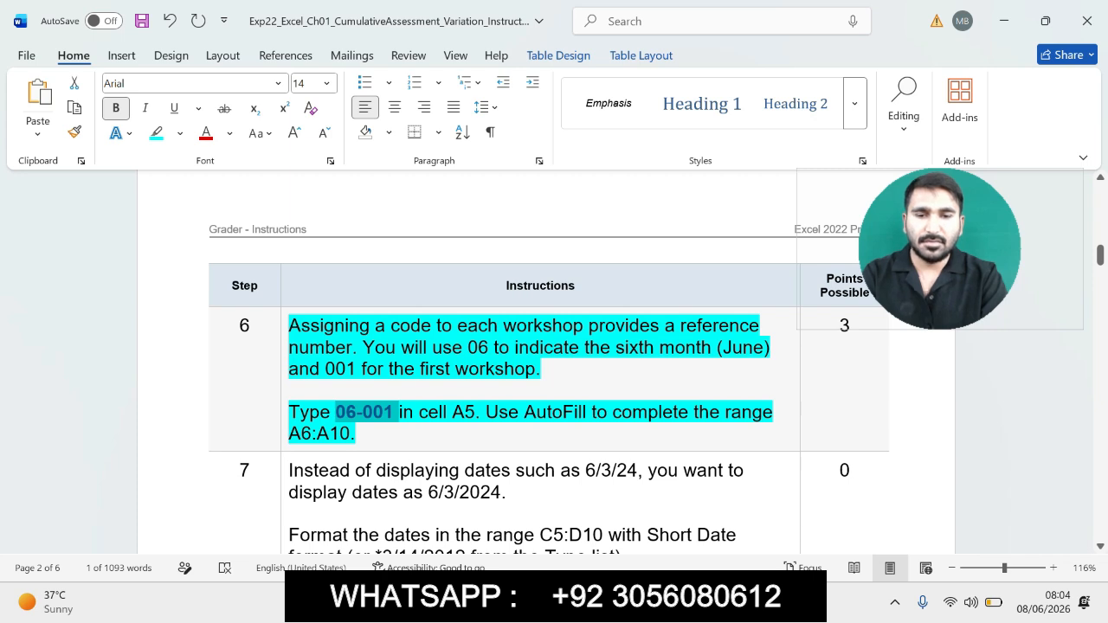
{"action": "left_click_drag", "start_coordinate": [290, 413], "coordinate": [474, 413]}
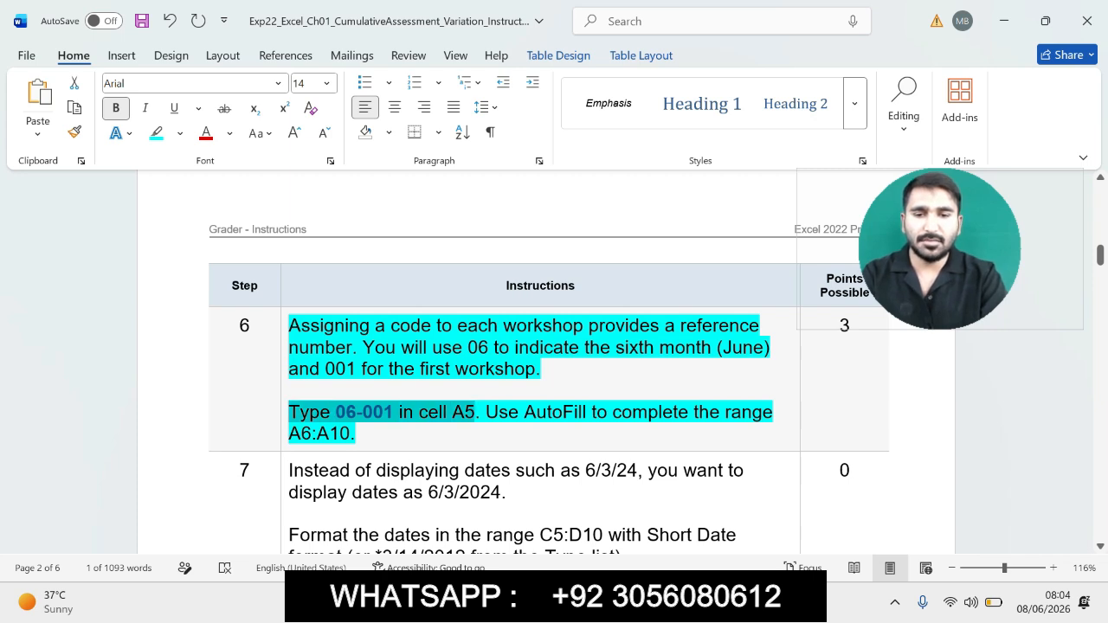
{"action": "key", "text": "alt+Tab"}
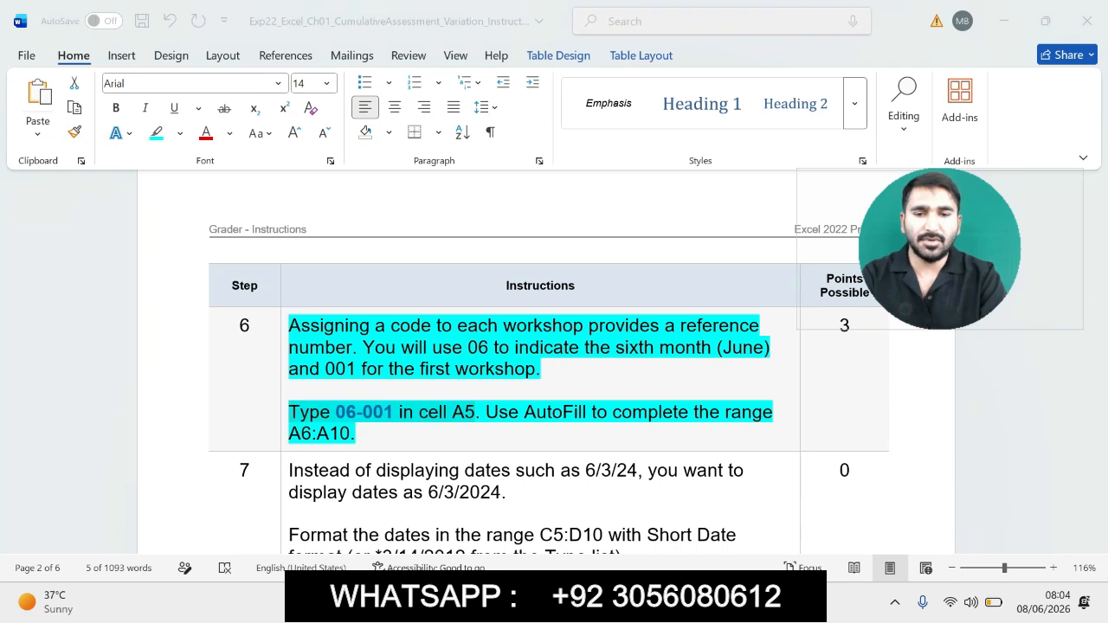
{"action": "left_click", "coordinate": [45, 302]}
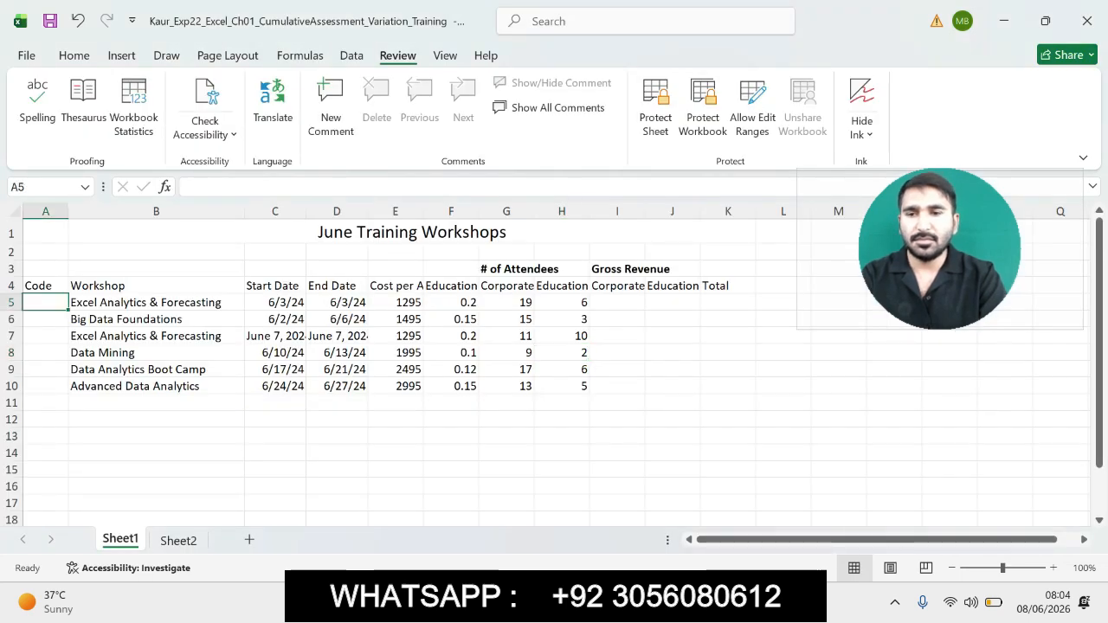
{"action": "left_click", "coordinate": [251, 186]}
{"action": "key", "text": "ctrl+v"}
{"action": "key", "text": "Return"}
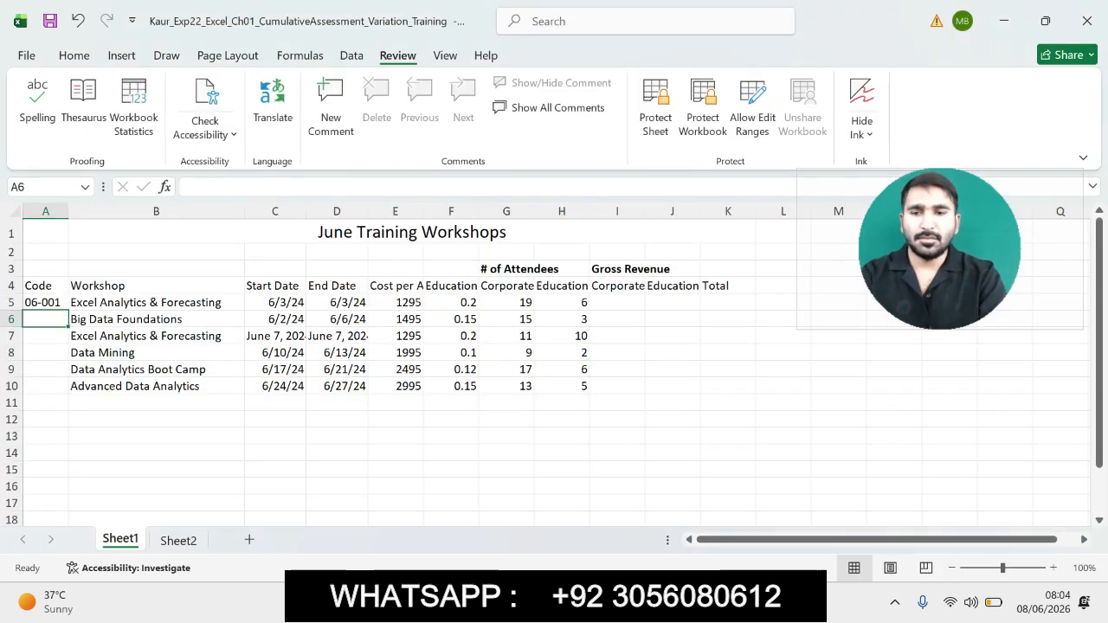
Mark the AutoFill instruction in Word, and in Excel fill the code from A5 down through A6:A10.
{"action": "key", "text": "alt+Tab"}
{"action": "left_click_drag", "start_coordinate": [518, 412], "coordinate": [774, 433]}
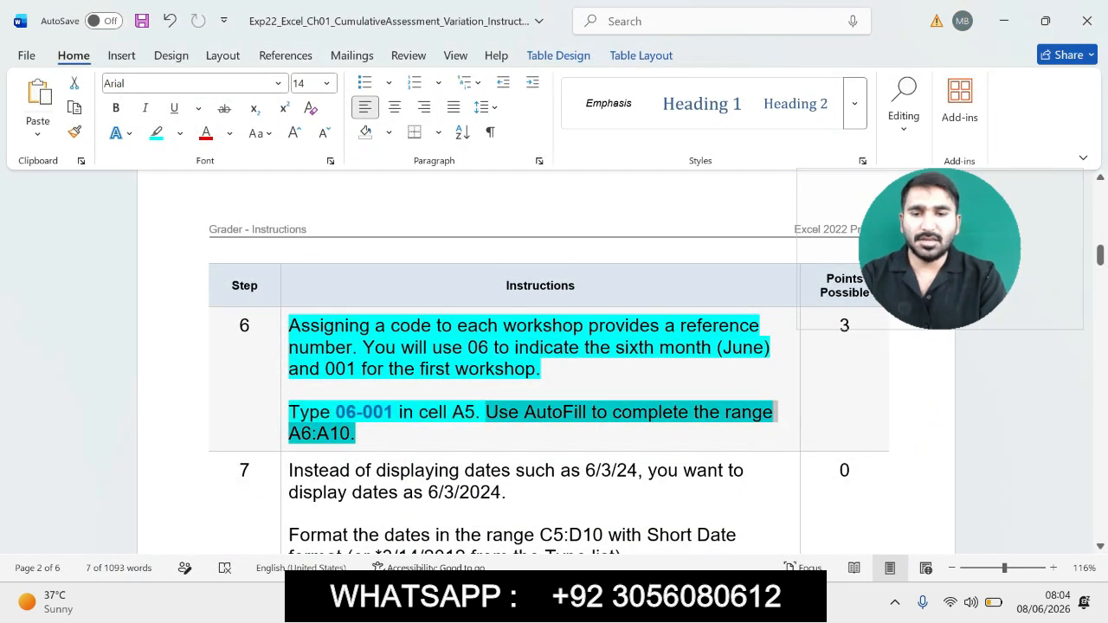
{"action": "key", "text": "alt+Tab"}
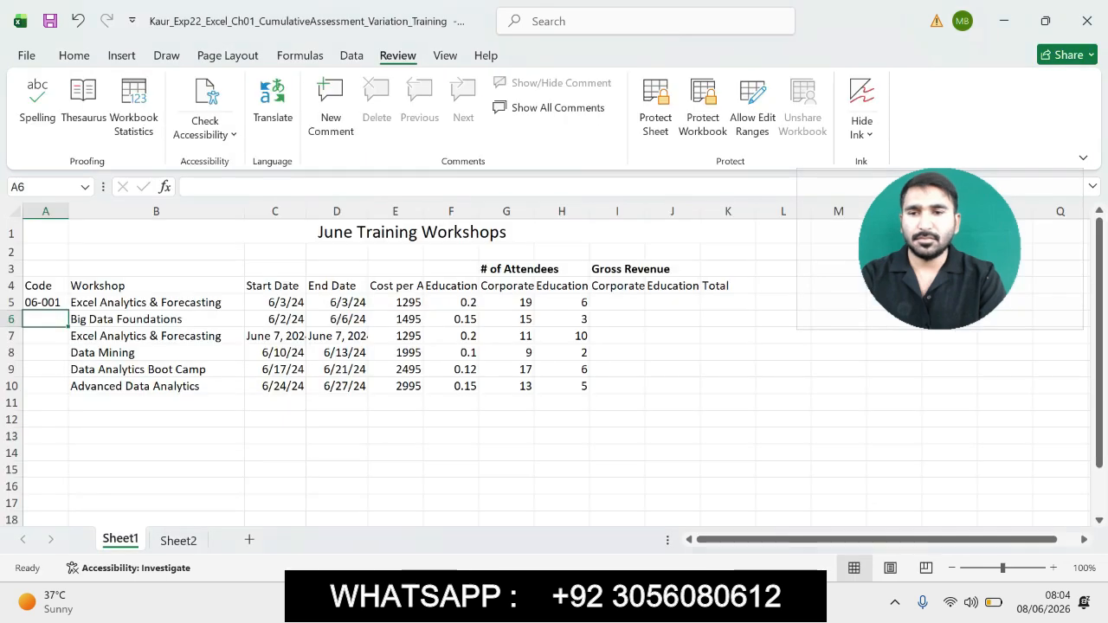
{"action": "left_click_drag", "start_coordinate": [68, 309], "coordinate": [62, 389]}
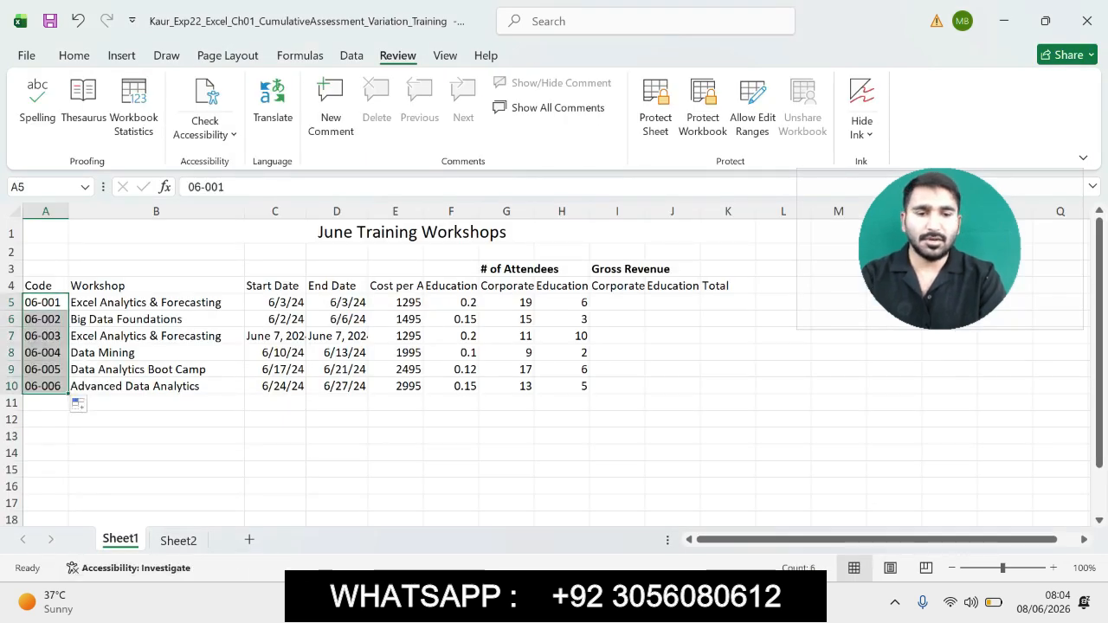
Switch to Word and highlight the full step 7 instructions, including the Mac note, in turquoise.
{"action": "key", "text": "alt+Tab"}
{"action": "left_click_drag", "start_coordinate": [1099, 256], "coordinate": [1099, 266]}
{"action": "left_click_drag", "start_coordinate": [290, 281], "coordinate": [697, 412]}
{"action": "left_click", "coordinate": [807, 392]}
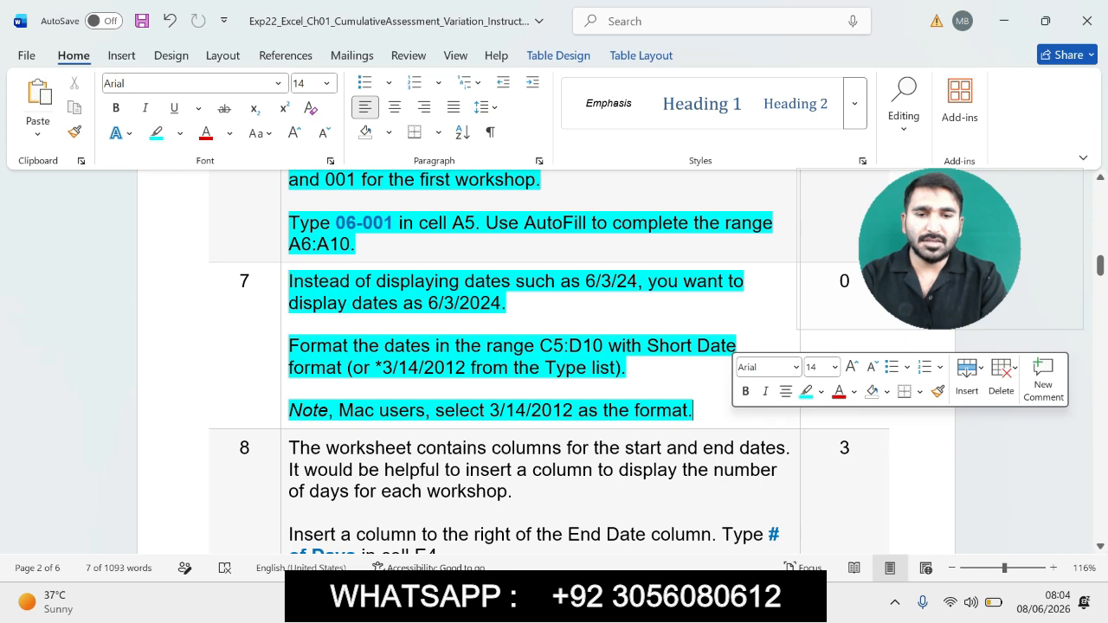
Mark the range C5:D10 in the step 7 instructions in Word, and in Excel select cells C5:D10.
{"action": "left_click_drag", "start_coordinate": [496, 346], "coordinate": [606, 346]}
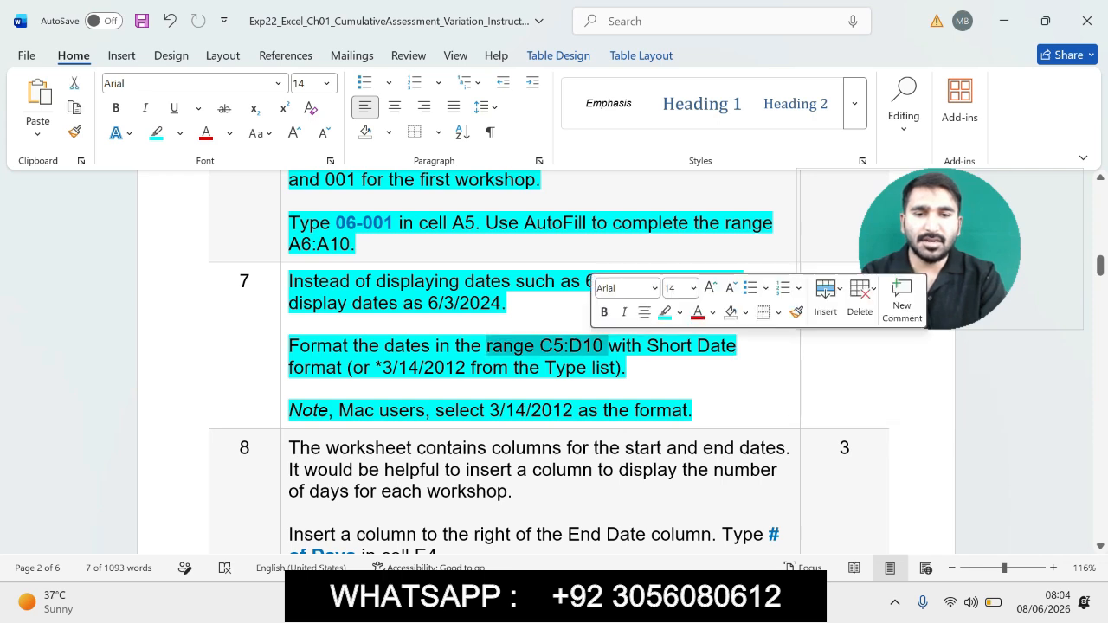
{"action": "left_click", "coordinate": [564, 346]}
{"action": "double_click", "coordinate": [564, 346]}
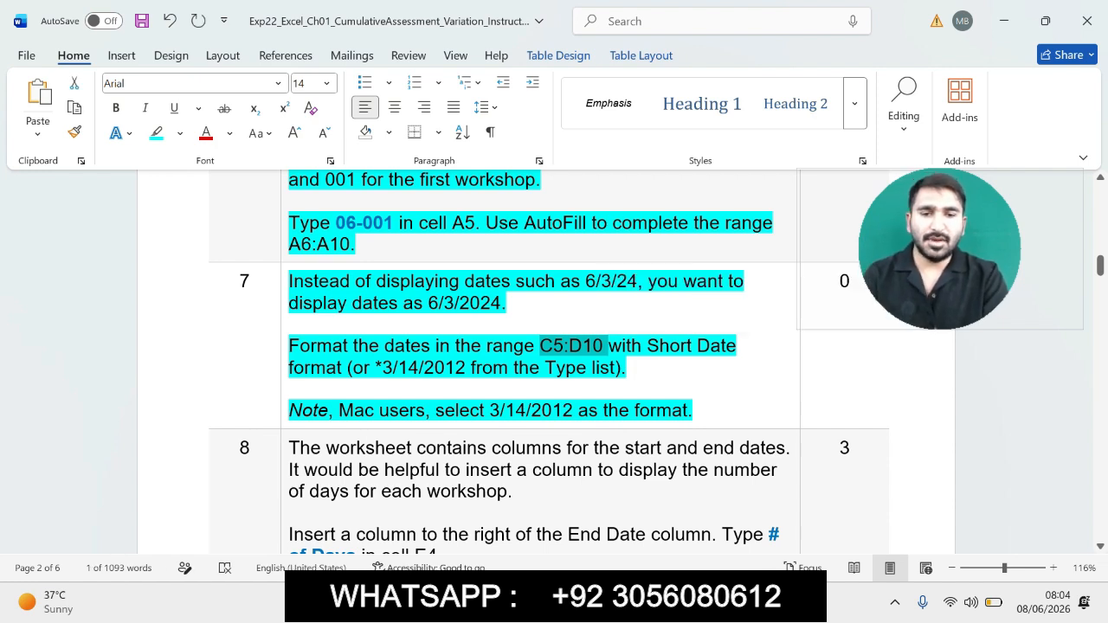
{"action": "key", "text": "alt+Tab"}
{"action": "left_click", "coordinate": [43, 187]}
{"action": "type", "text": "C5:D10"}
{"action": "key", "text": "Return"}
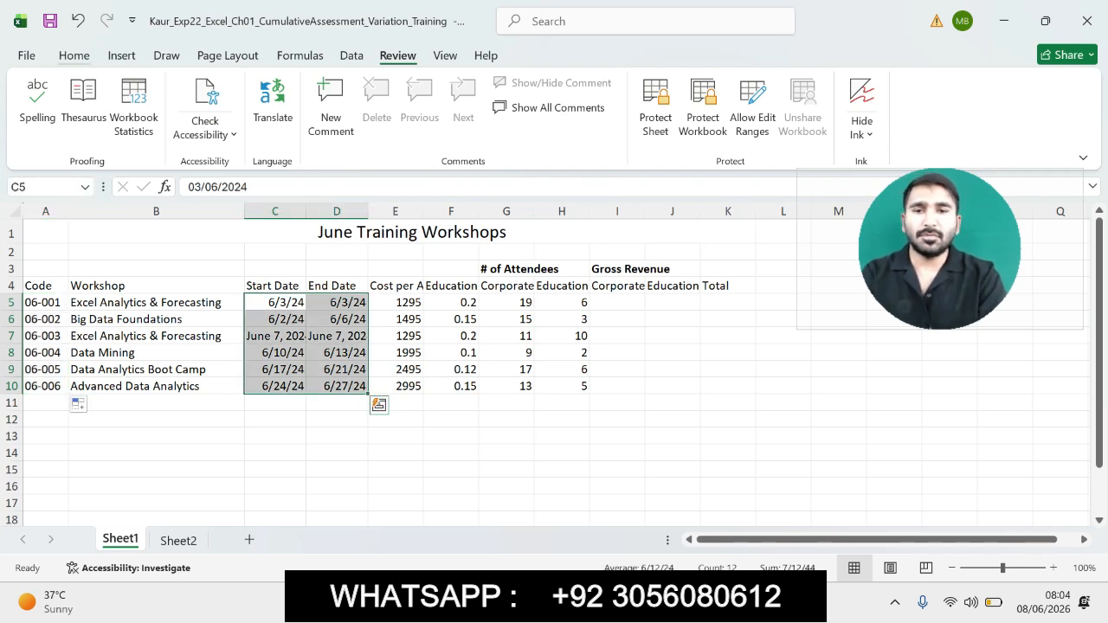
Format the selected start and end dates with the 03/14/12 date type, checking the step 7 instructions in Word before confirming.
{"action": "left_click", "coordinate": [73, 55]}
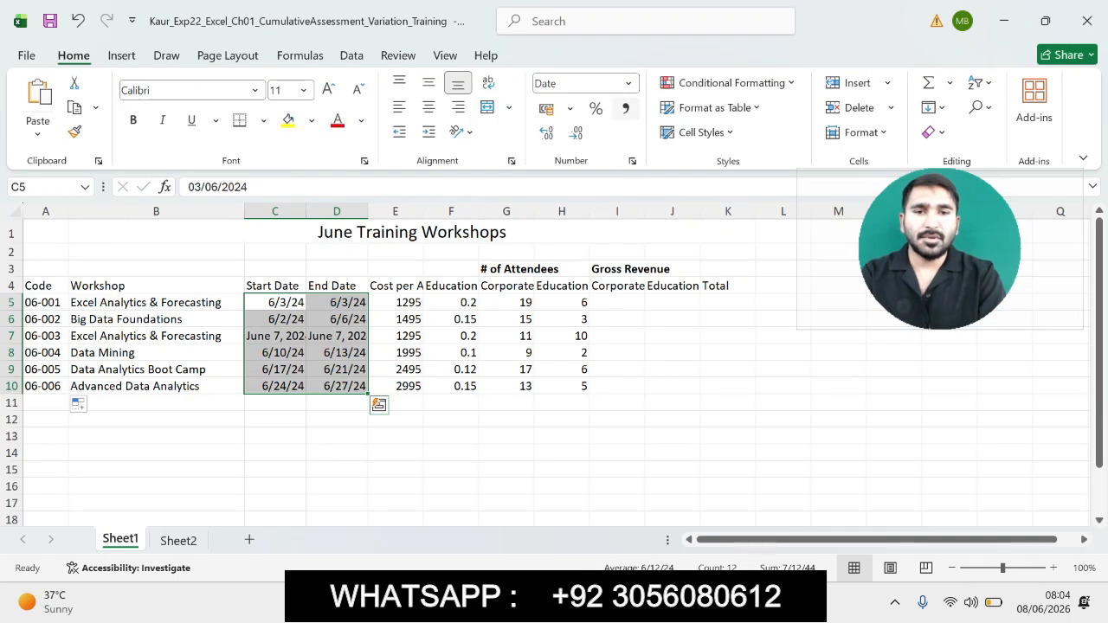
{"action": "left_click", "coordinate": [627, 83]}
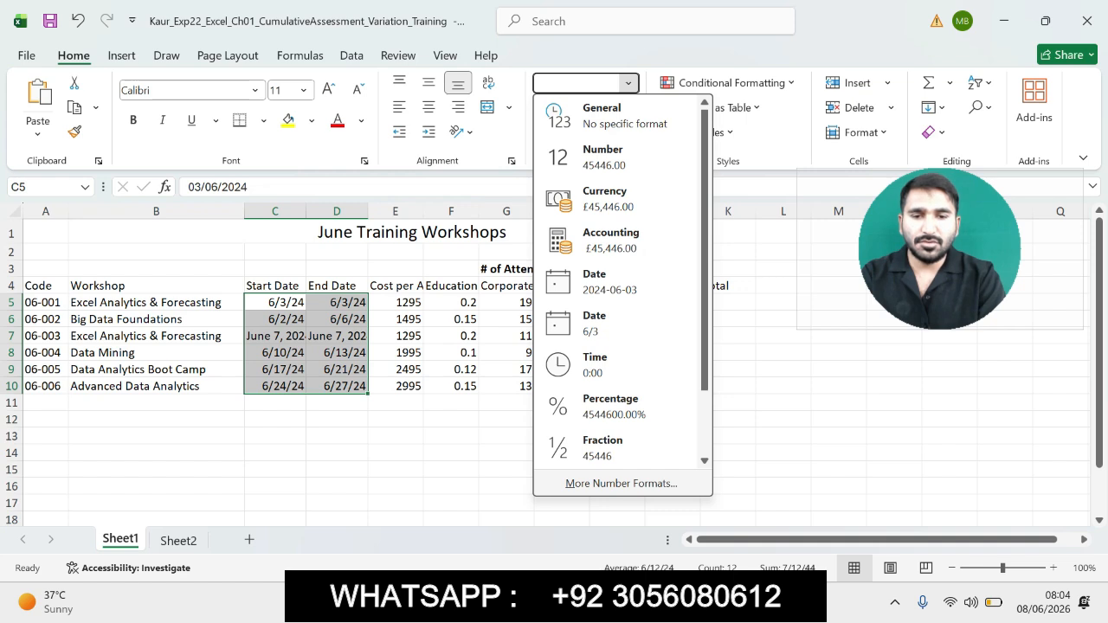
{"action": "left_click", "coordinate": [621, 483]}
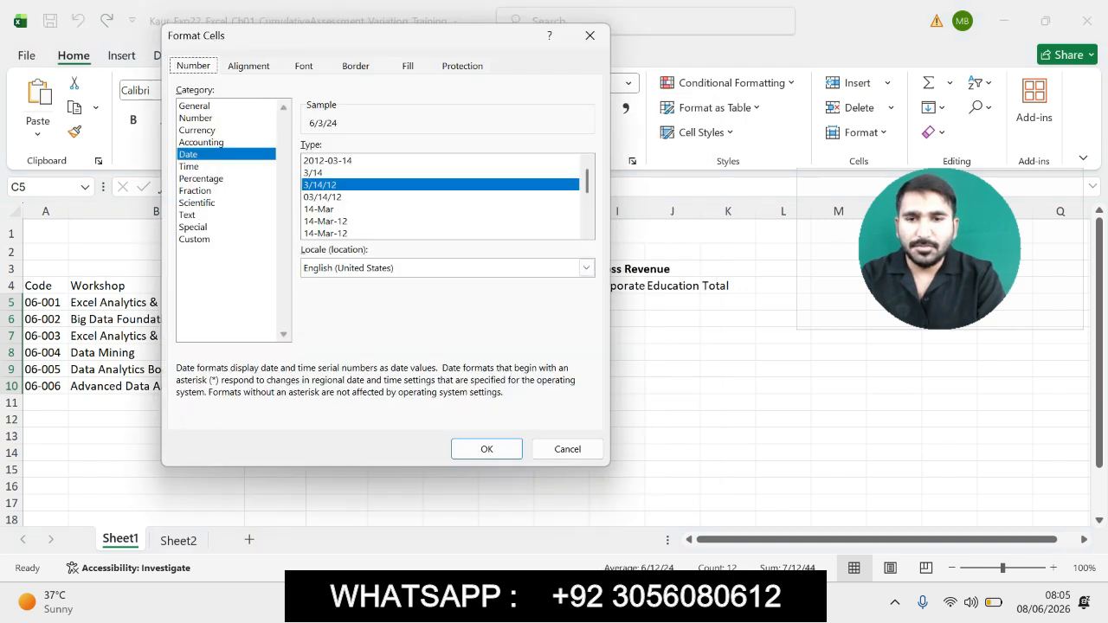
{"action": "left_click", "coordinate": [323, 197]}
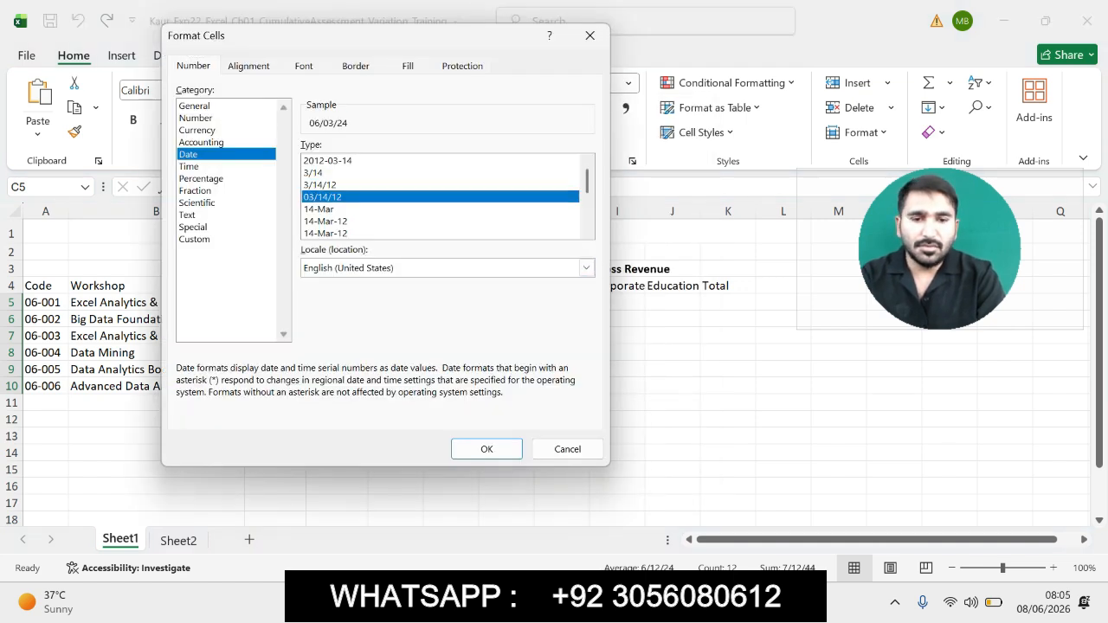
{"action": "left_click", "coordinate": [769, 601]}
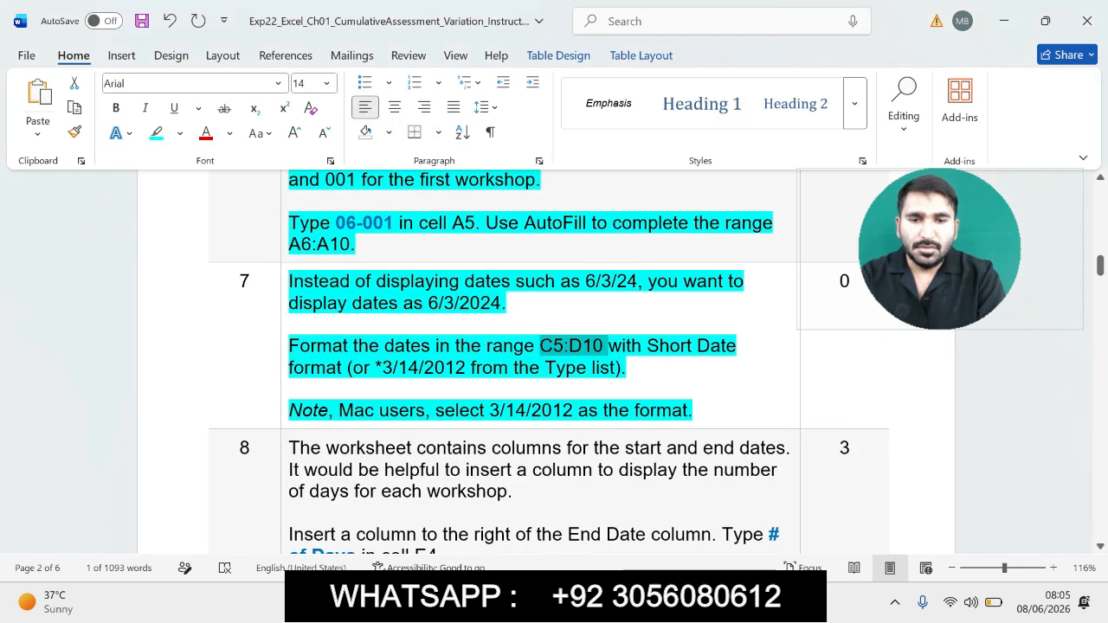
{"action": "left_click", "coordinate": [735, 602]}
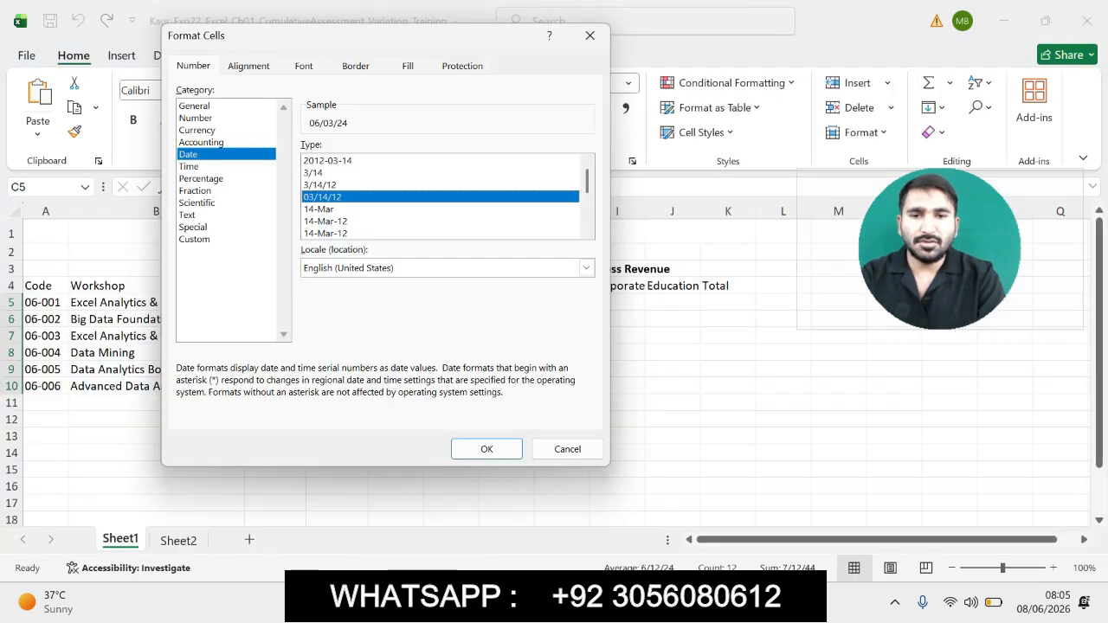
{"action": "left_click", "coordinate": [486, 448]}
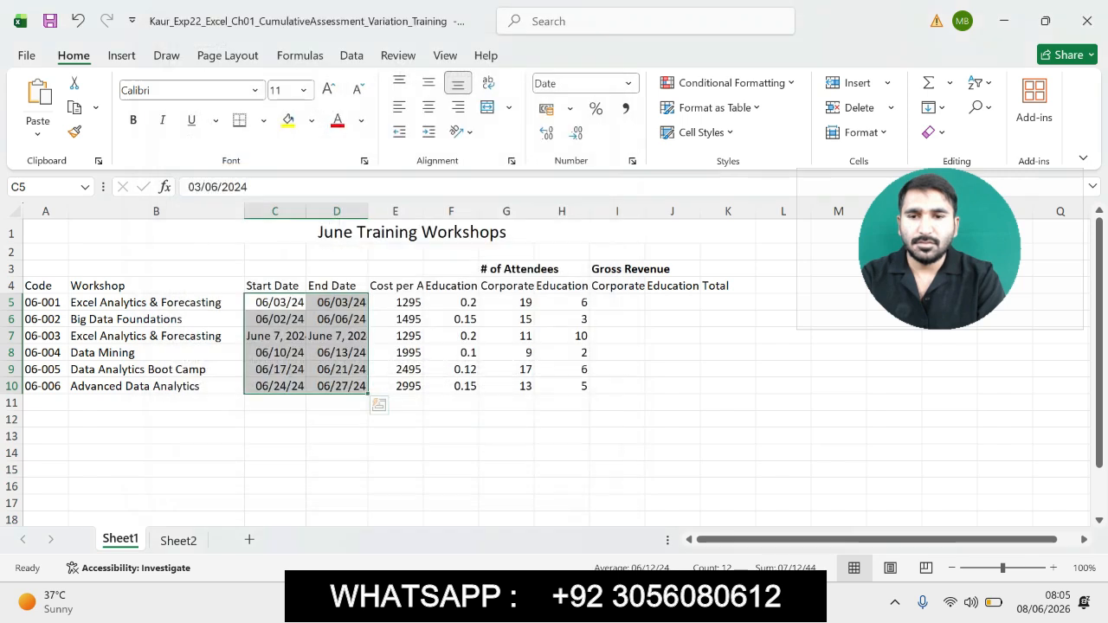
{"action": "left_click", "coordinate": [506, 453]}
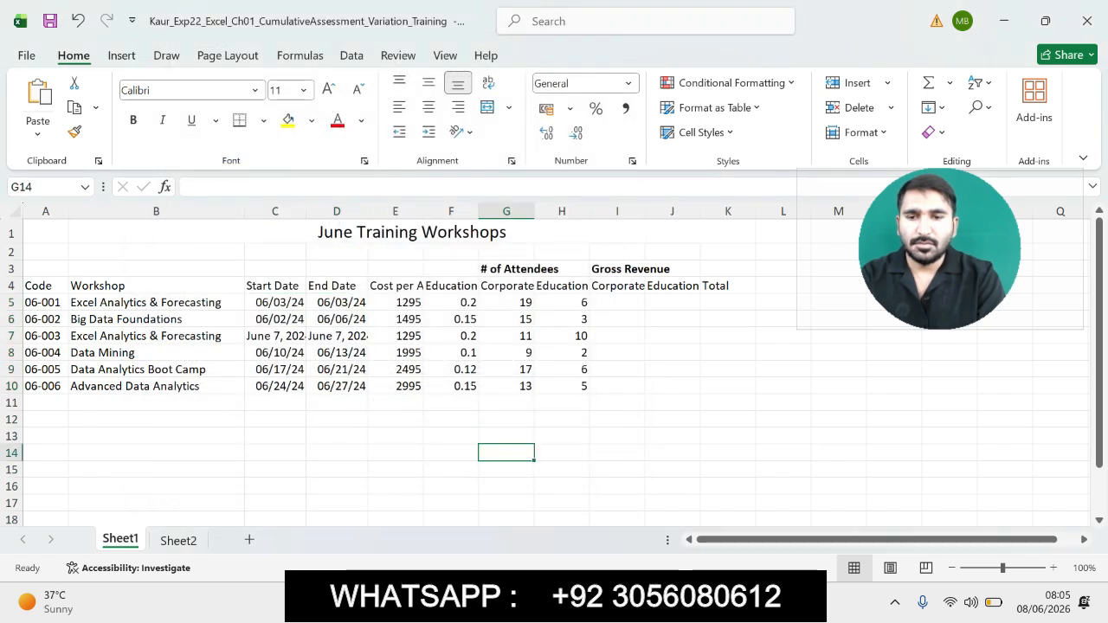
Replace the June 7 part of the start date in cell C7 with 6/7, keeping the year 2024.
{"action": "left_click", "coordinate": [275, 336]}
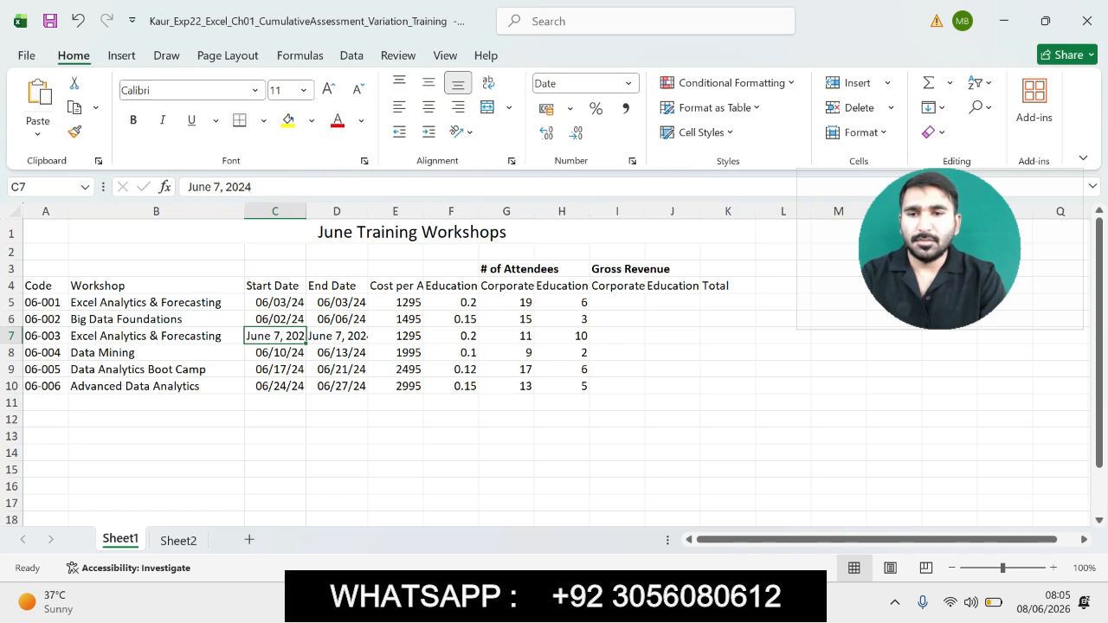
{"action": "left_click_drag", "start_coordinate": [223, 186], "coordinate": [188, 186]}
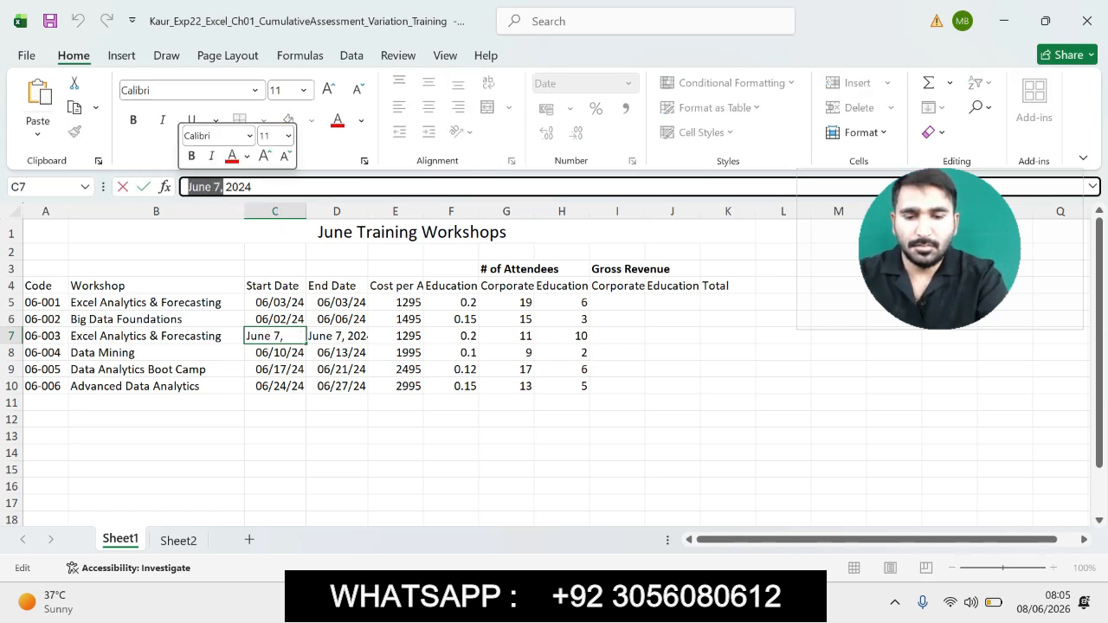
{"action": "type", "text": "6/7"}
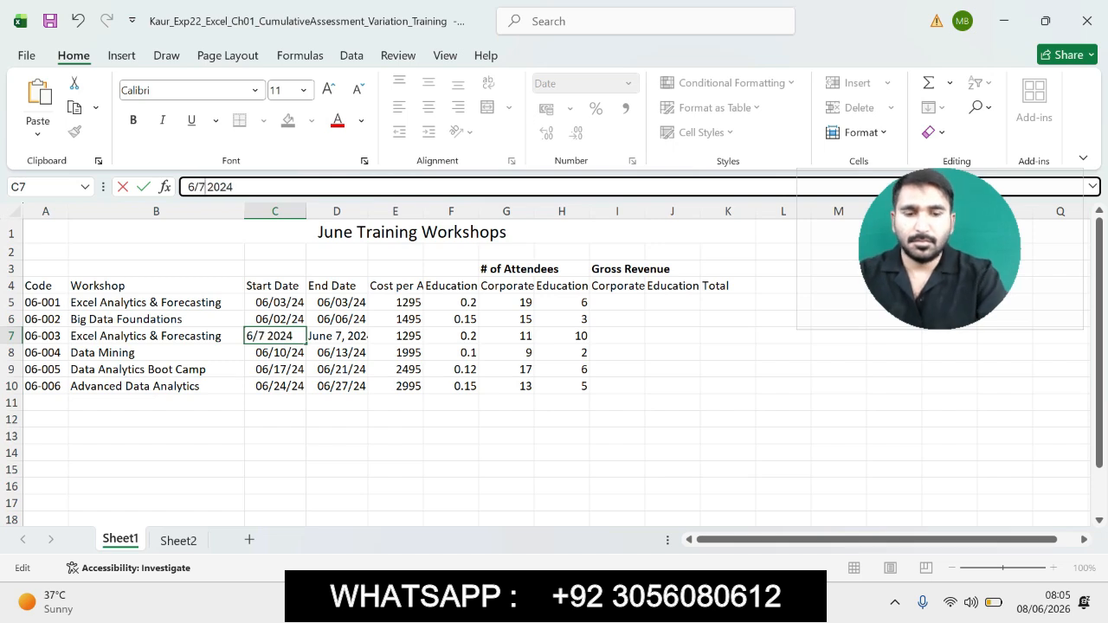
{"action": "key", "text": "Return"}
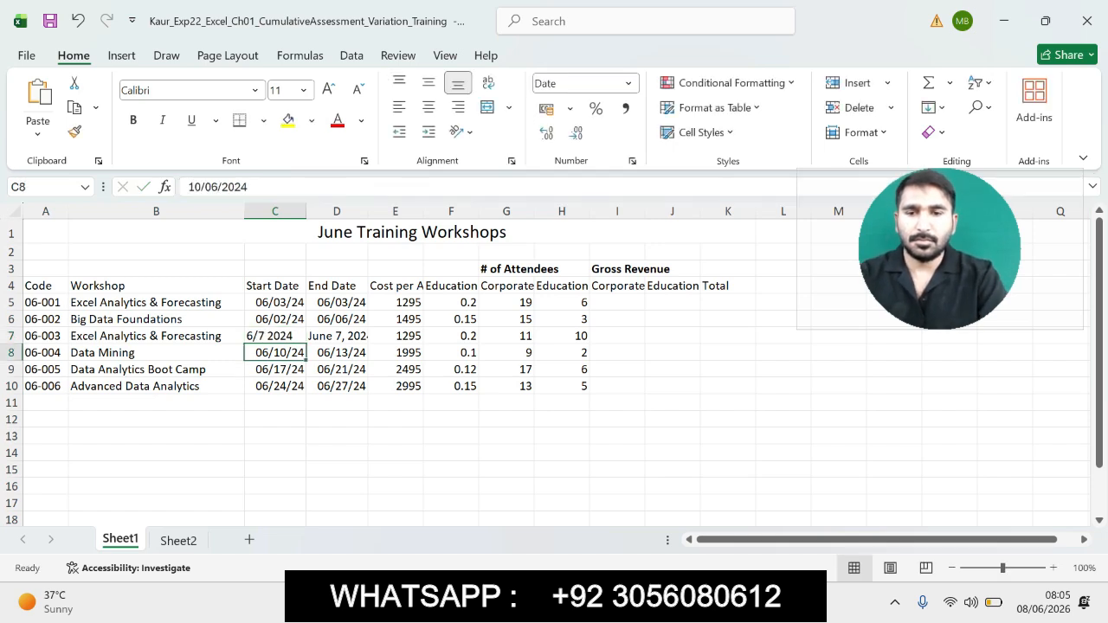
Replace the text end date in cell D7 with 6/7/24.
{"action": "left_click", "coordinate": [337, 335]}
{"action": "left_click_drag", "start_coordinate": [252, 187], "coordinate": [188, 187]}
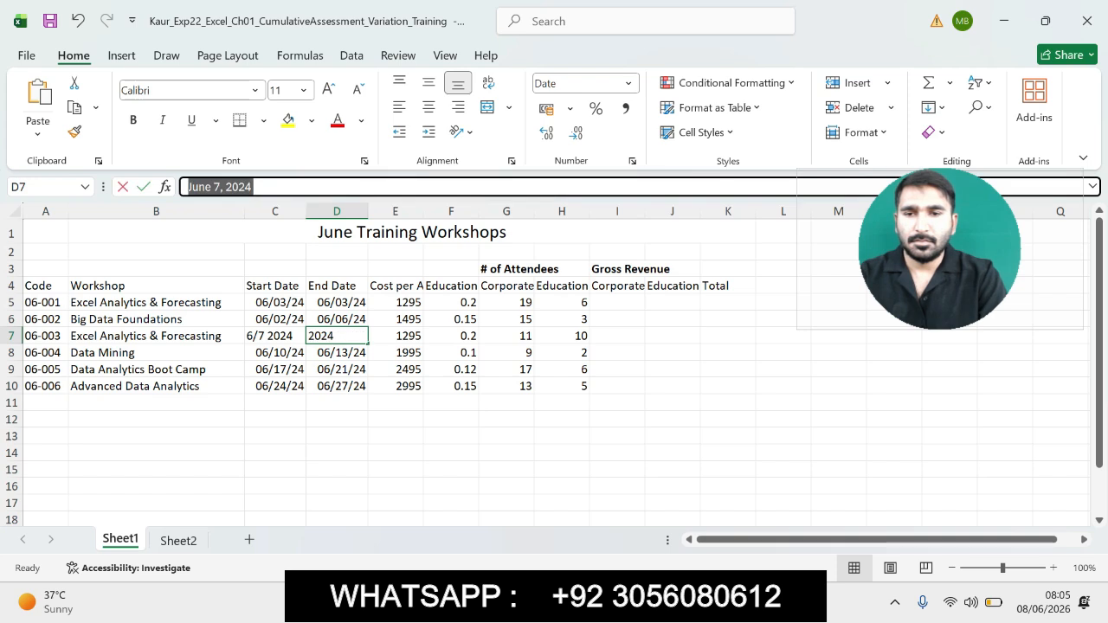
{"action": "type", "text": "6/7/2024"}
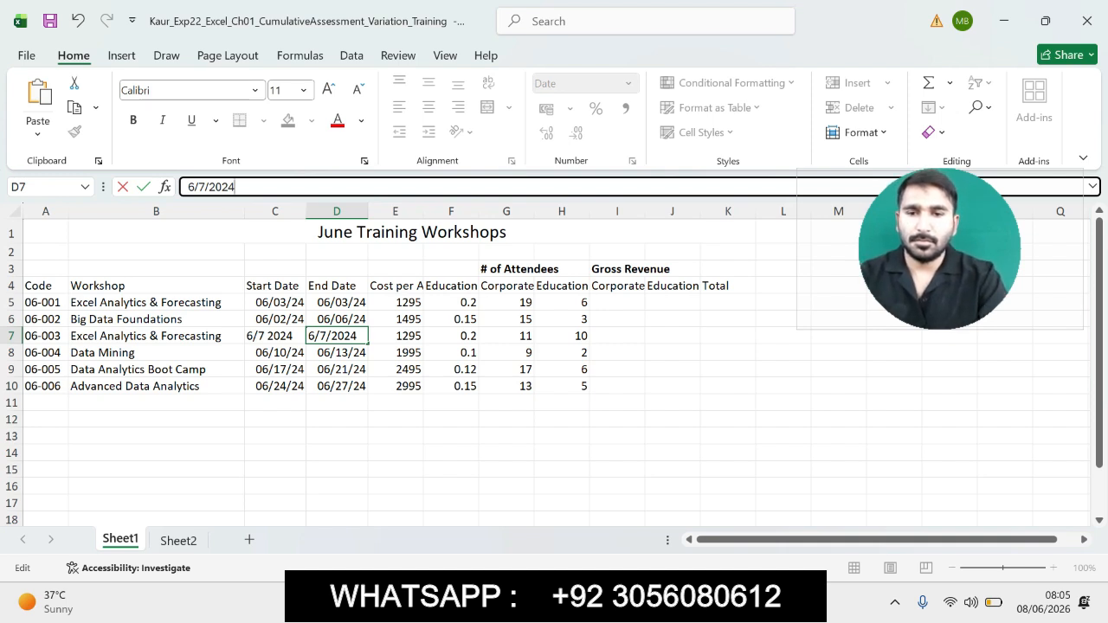
{"action": "key", "text": "BackSpace"}
{"action": "key", "text": "BackSpace"}
{"action": "key", "text": "BackSpace"}
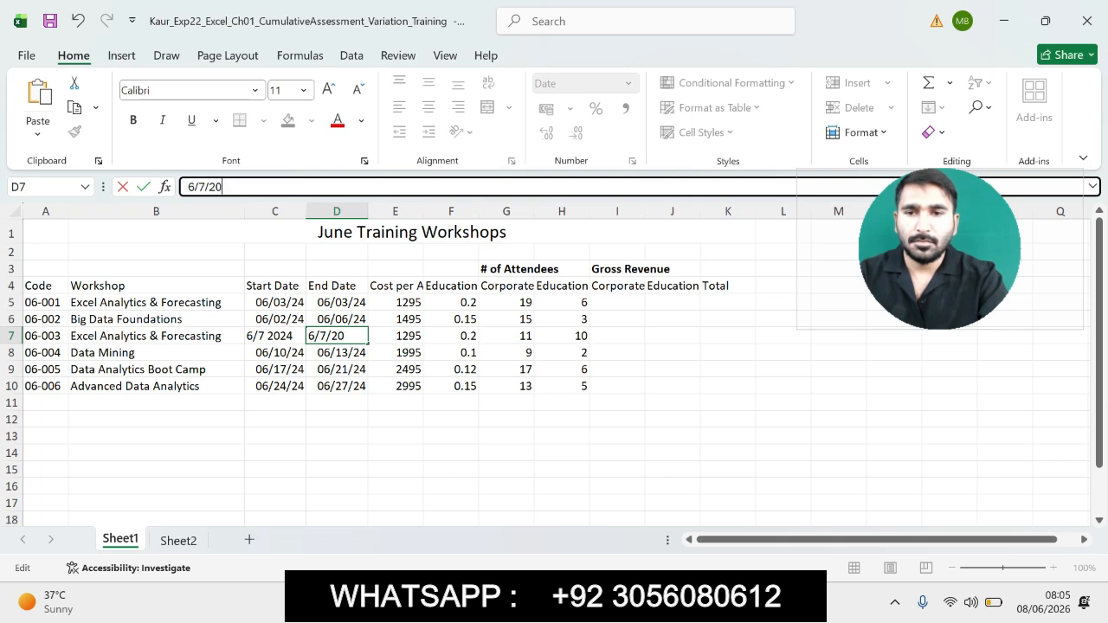
{"action": "type", "text": "4"}
{"action": "key", "text": "Return"}
Clear the stray backslash from cell D8 and enter 13/06/2024 as the Data Mining end date.
{"action": "type", "text": "\\"}
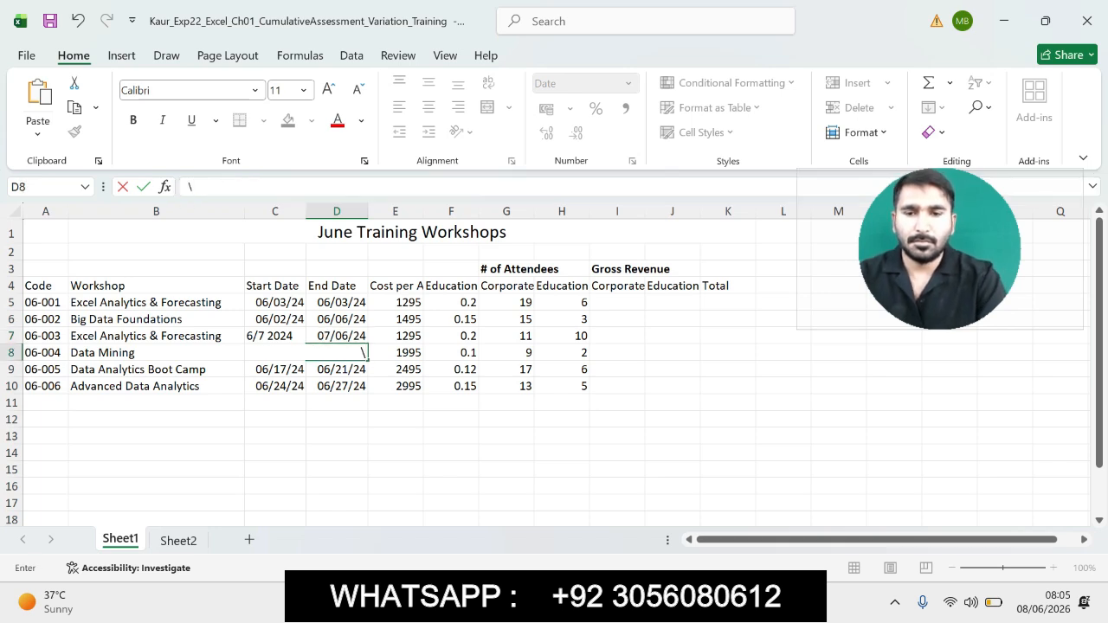
{"action": "key", "text": "BackSpace"}
{"action": "type", "text": "13/06/2024"}
{"action": "key", "text": "Return"}
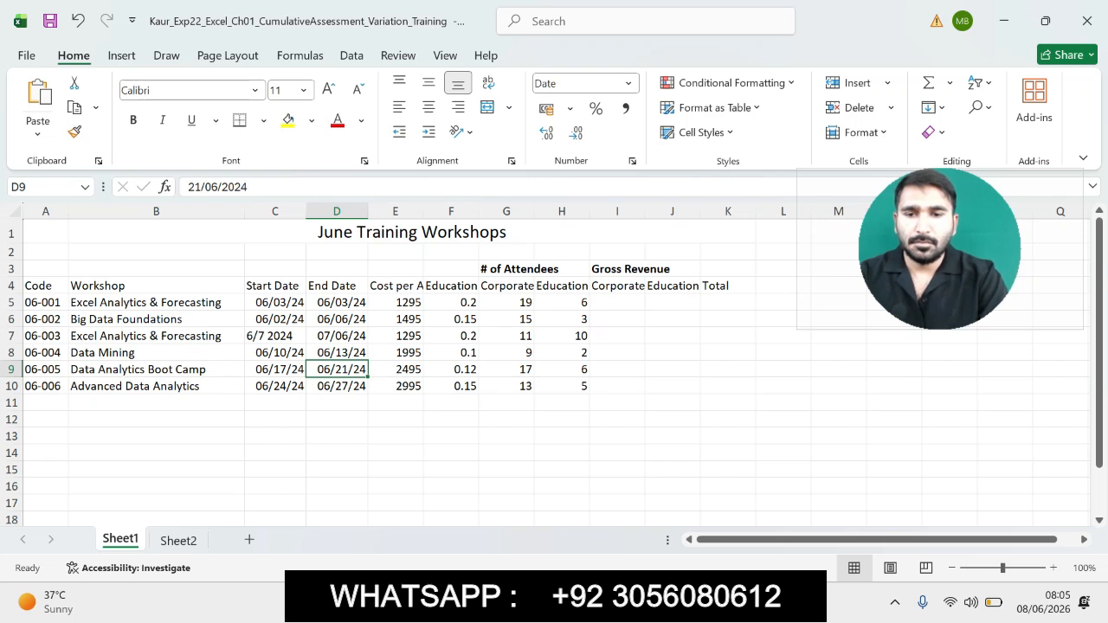
Replace the start date in cell C7 with 06/07/24.
{"action": "left_click", "coordinate": [275, 336]}
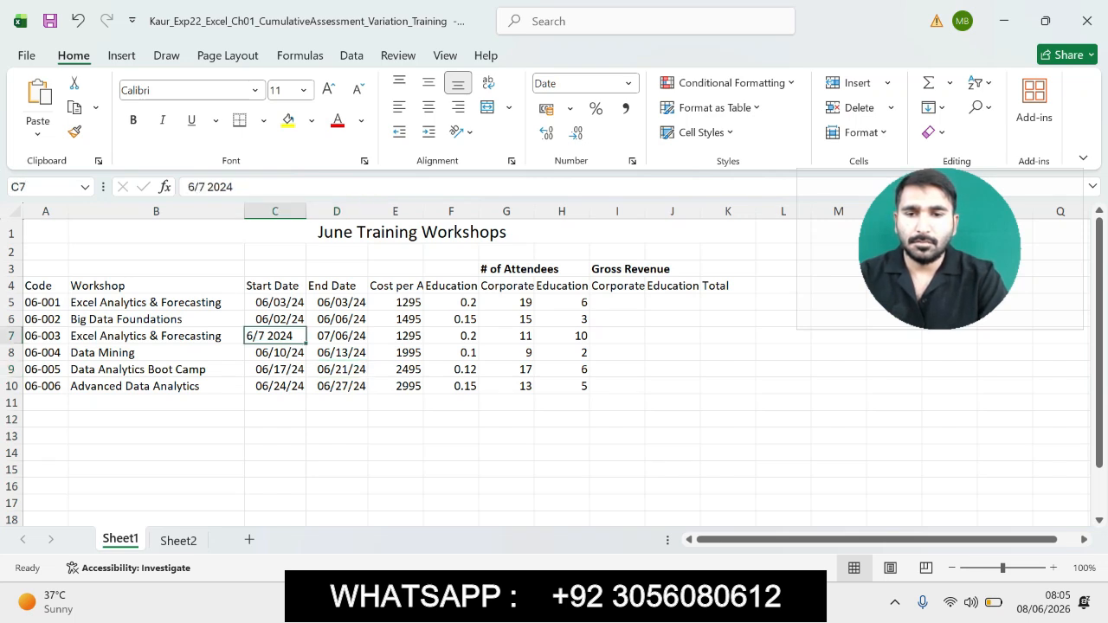
{"action": "double_click", "coordinate": [274, 336]}
{"action": "left_click", "coordinate": [234, 187]}
{"action": "key", "text": "BackSpace"}
{"action": "key", "text": "BackSpace"}
{"action": "key", "text": "BackSpace"}
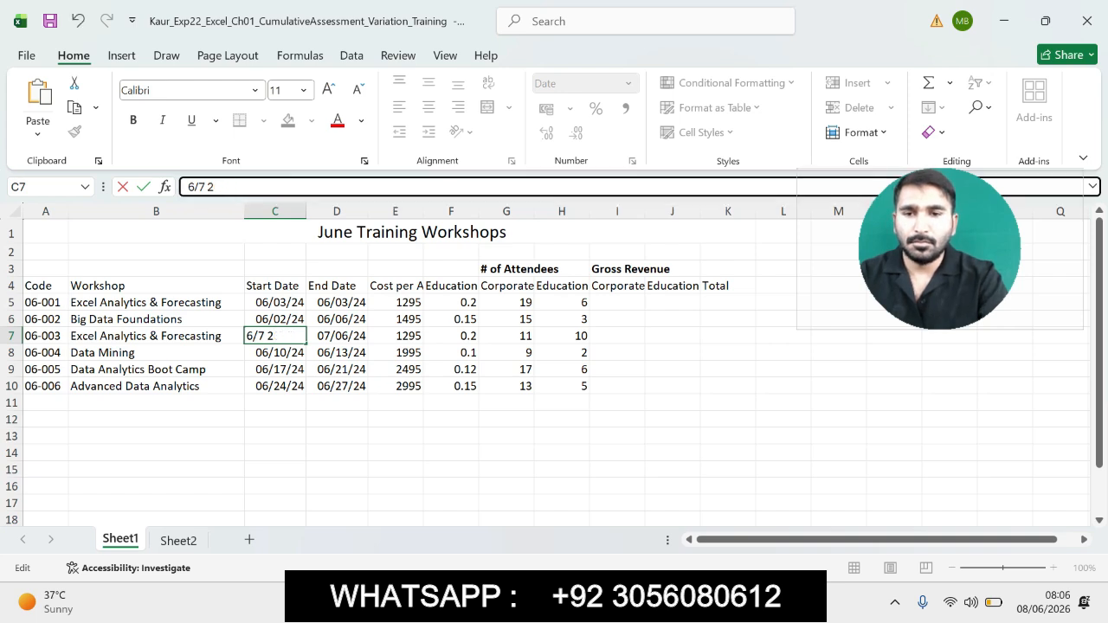
{"action": "key", "text": "BackSpace"}
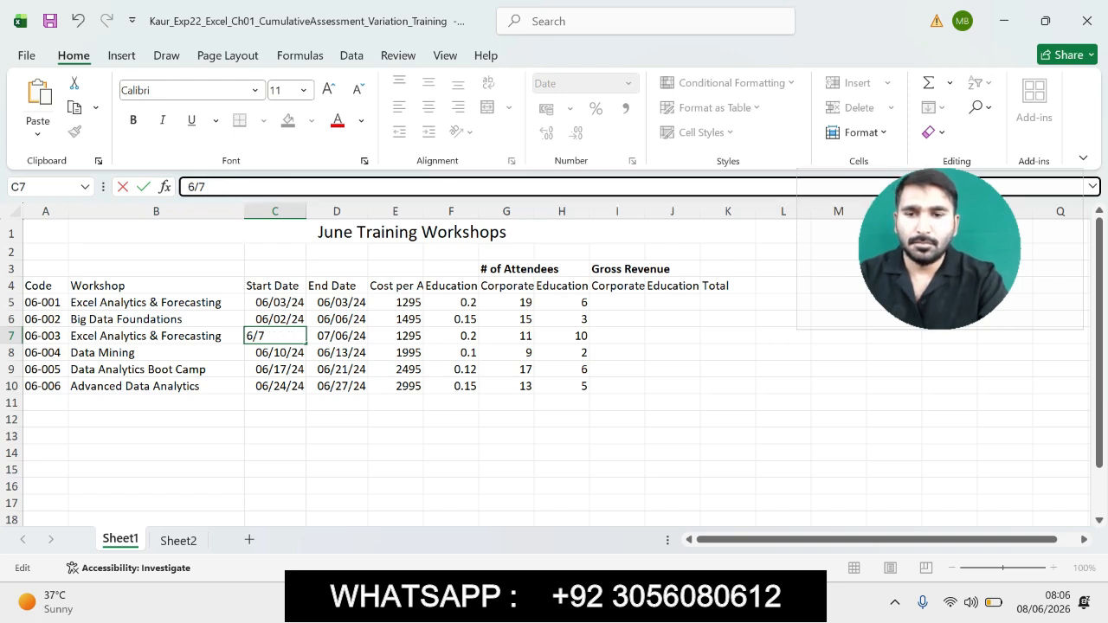
{"action": "key", "text": "BackSpace"}
{"action": "key", "text": "BackSpace"}
{"action": "key", "text": "BackSpace"}
{"action": "type", "text": "06/"}
{"action": "type", "text": "07/"}
{"action": "type", "text": "24"}
{"action": "key", "text": "Return"}
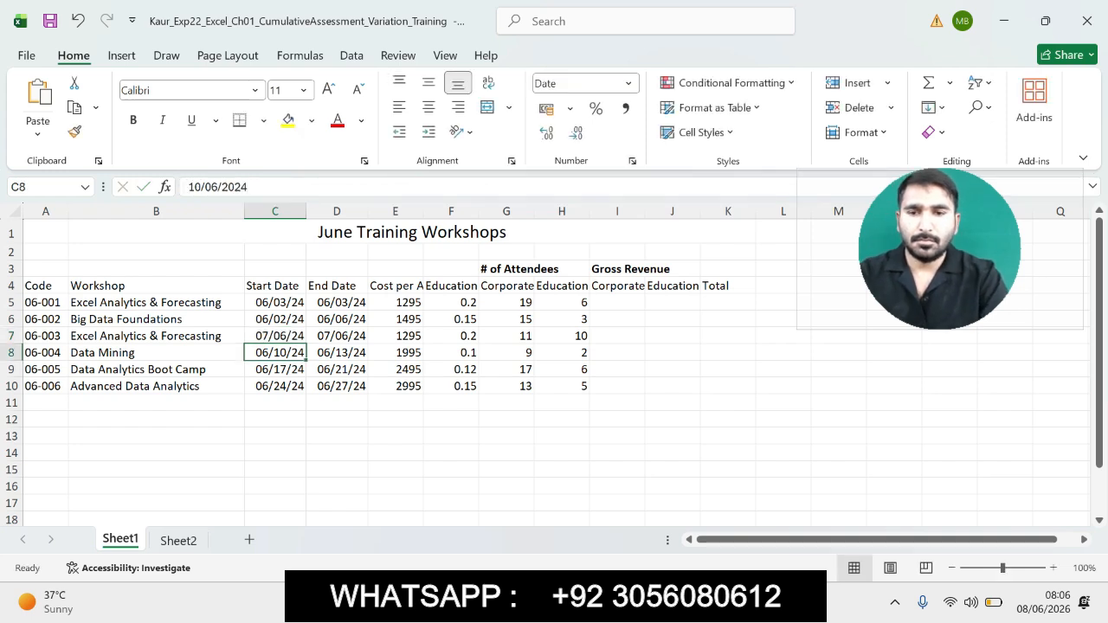
Shorten the year of the end date in cell D7 to two digits, entering 06/07/24.
{"action": "left_click", "coordinate": [337, 336]}
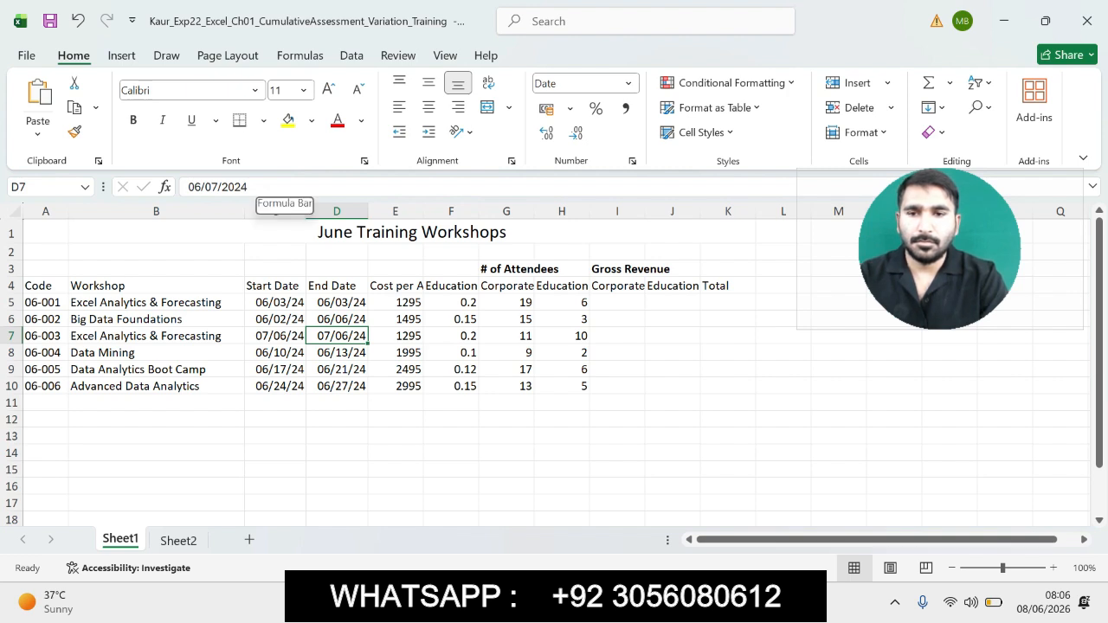
{"action": "left_click", "coordinate": [259, 187]}
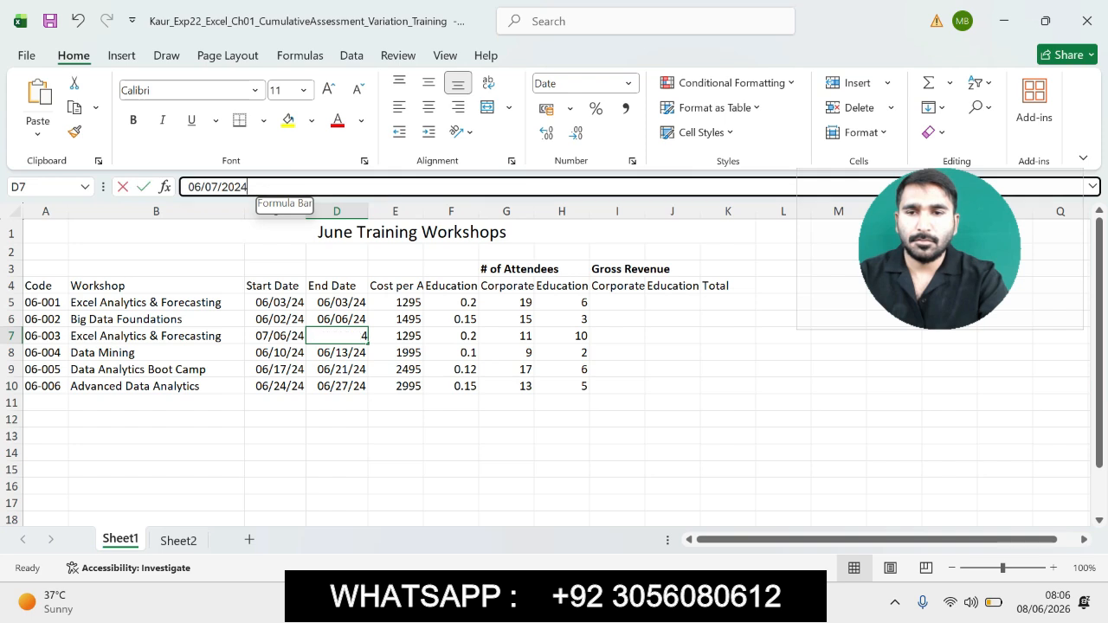
{"action": "key", "text": "BackSpace"}
{"action": "key", "text": "BackSpace"}
{"action": "key", "text": "BackSpace"}
{"action": "type", "text": "4"}
{"action": "key", "text": "Return"}
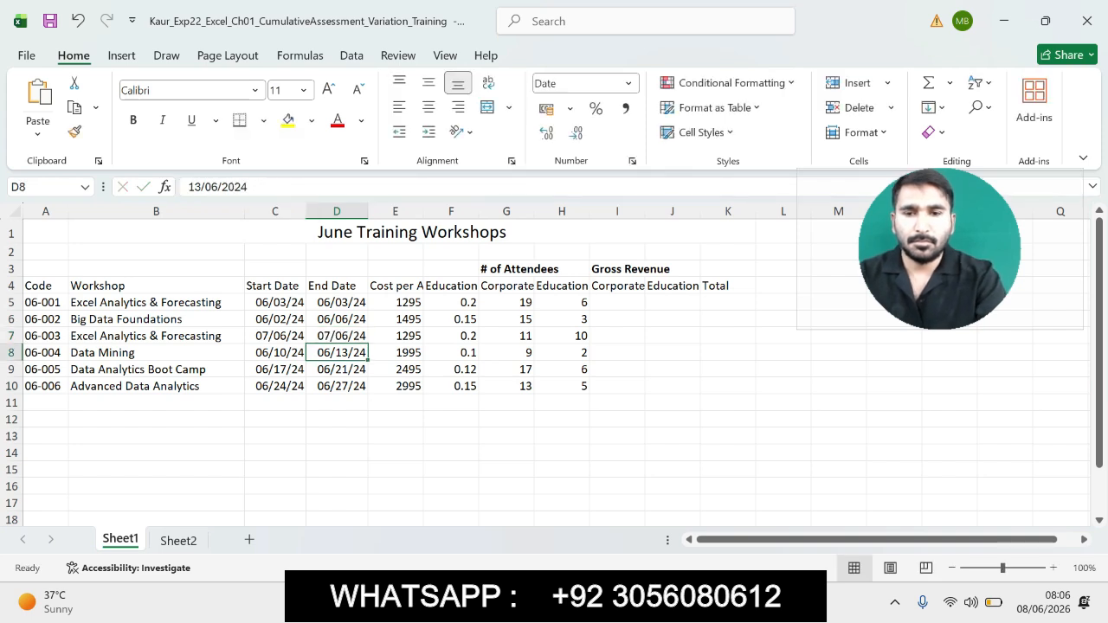
Swap the day and month of the end date in cell D7, entering 07/06/2024.
{"action": "left_click", "coordinate": [337, 336]}
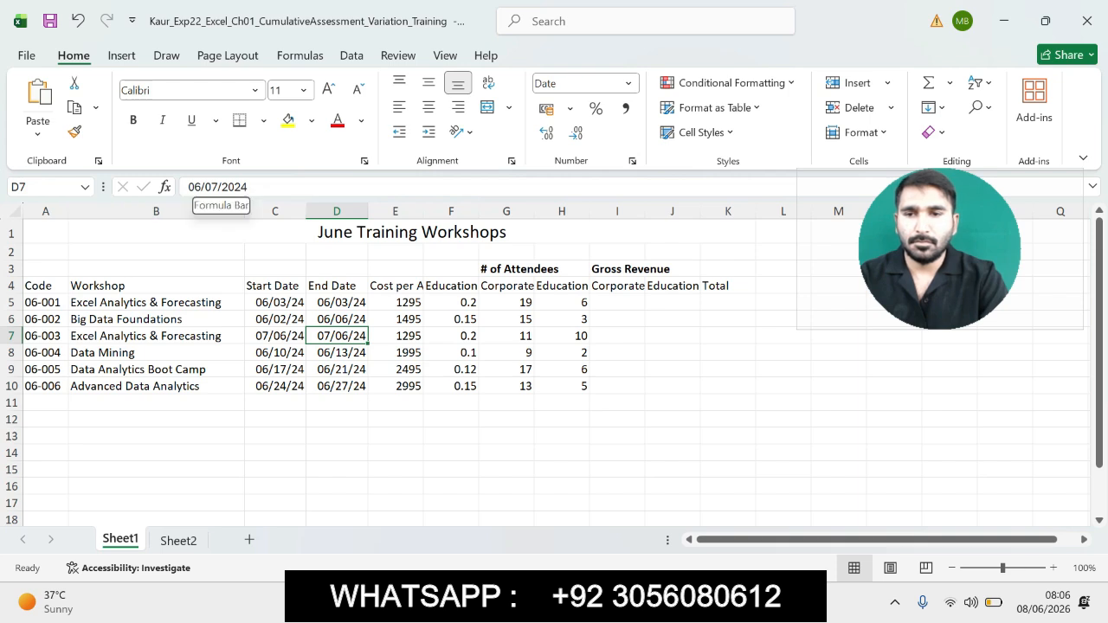
{"action": "left_click", "coordinate": [199, 187]}
{"action": "key", "text": "BackSpace"}
{"action": "key", "text": "BackSpace"}
{"action": "type", "text": "07"}
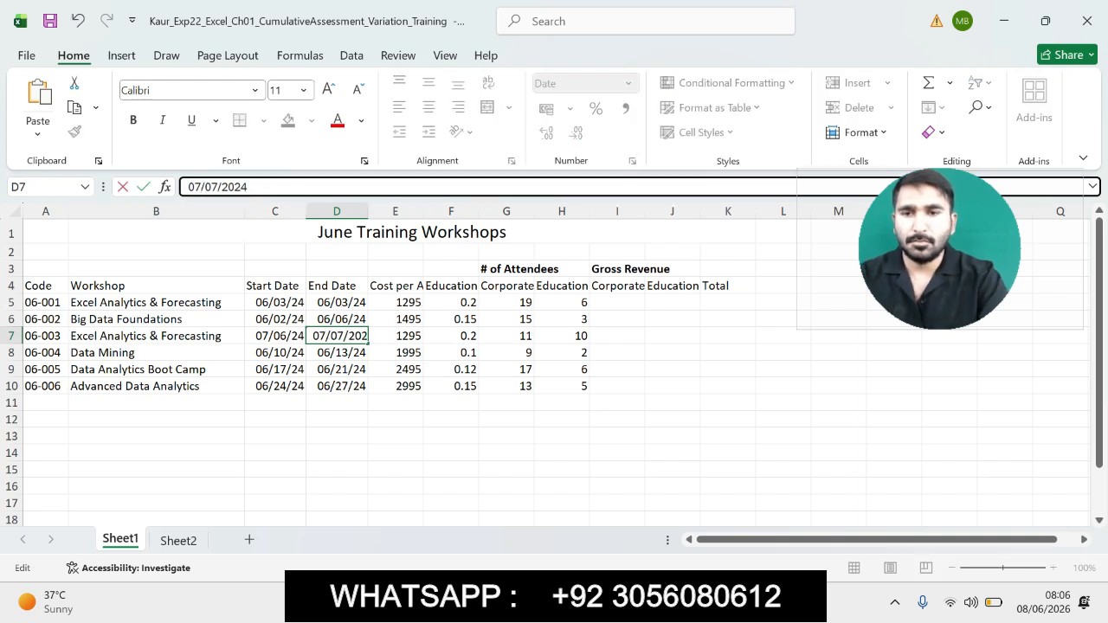
{"action": "key", "text": "BackSpace"}
{"action": "type", "text": "6"}
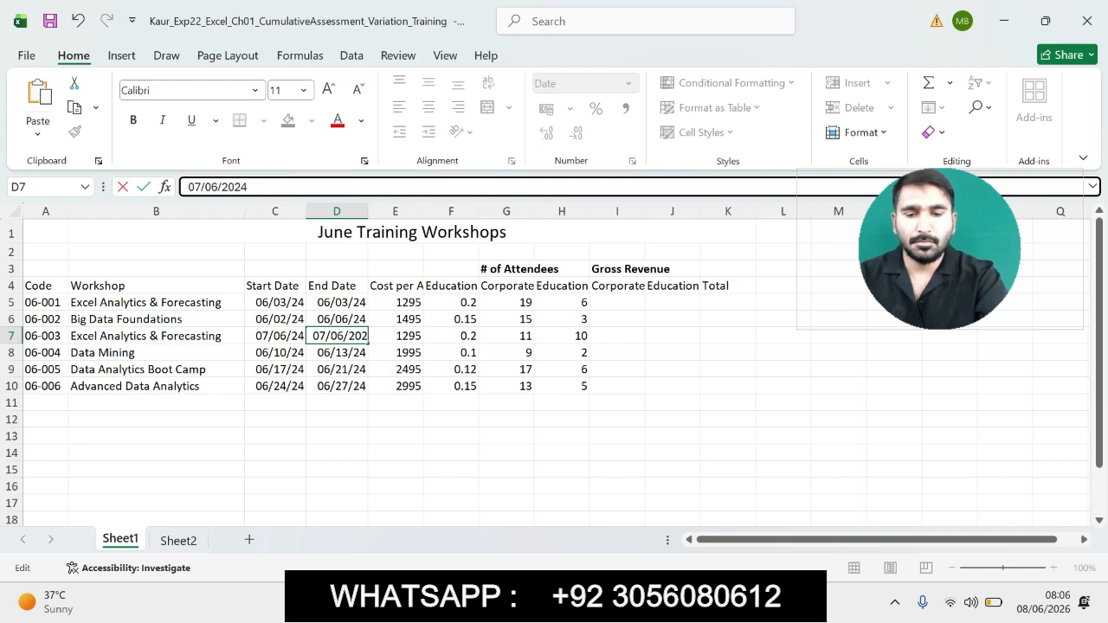
{"action": "key", "text": "Return"}
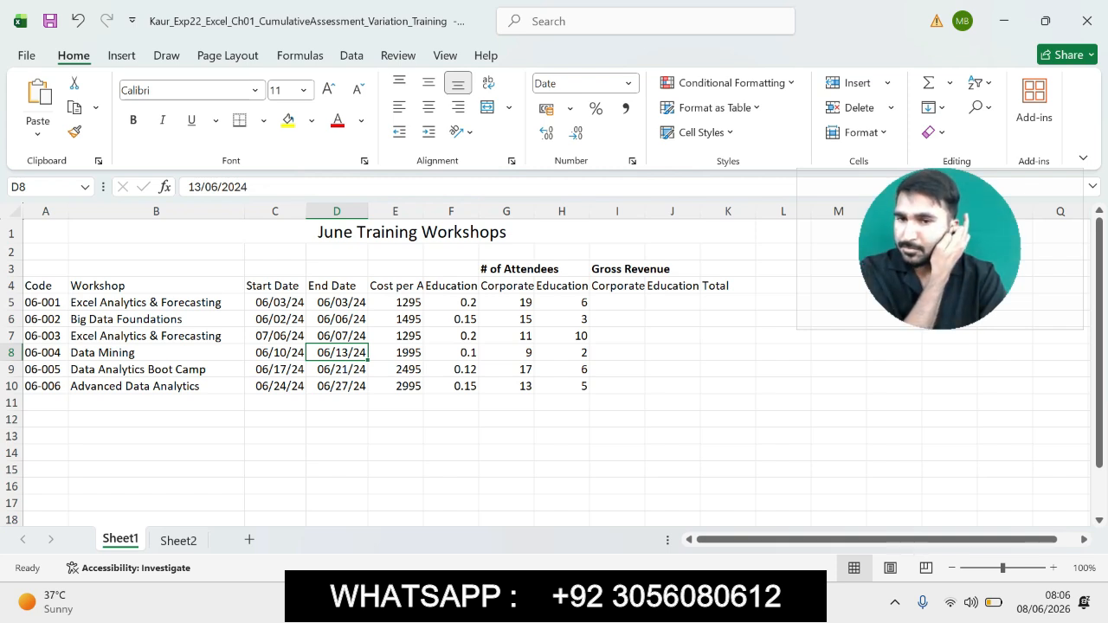
Swap the day and month of the start date in cell C7, entering 07/06/2024.
{"action": "left_click", "coordinate": [276, 336]}
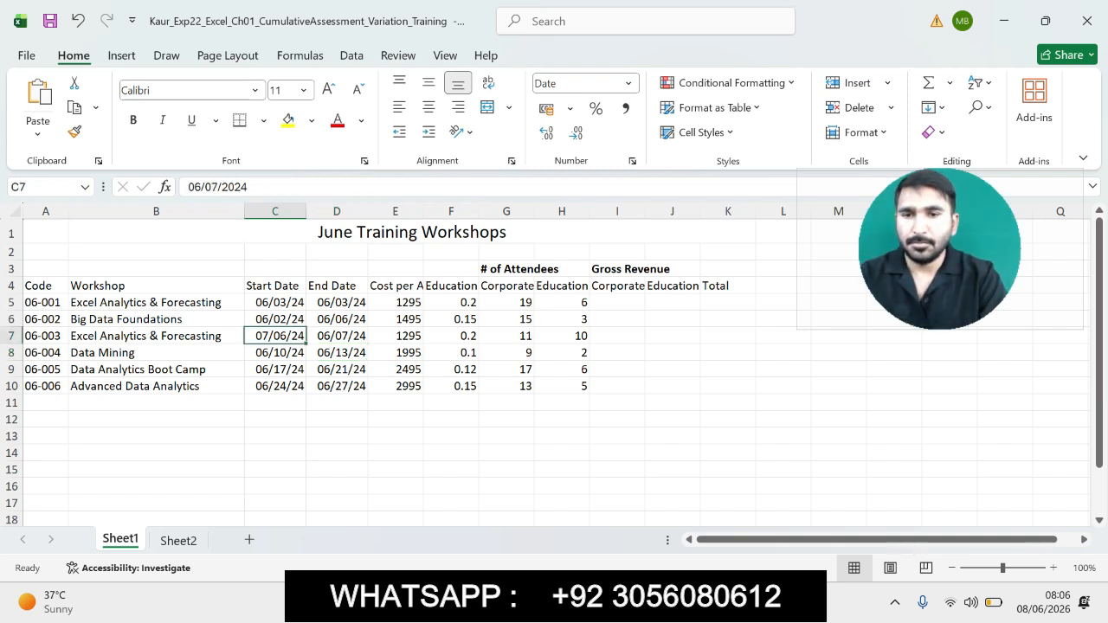
{"action": "type", "text": "4"}
{"action": "double_click", "coordinate": [262, 336]}
{"action": "key", "text": "BackSpace"}
{"action": "type", "text": "7"}
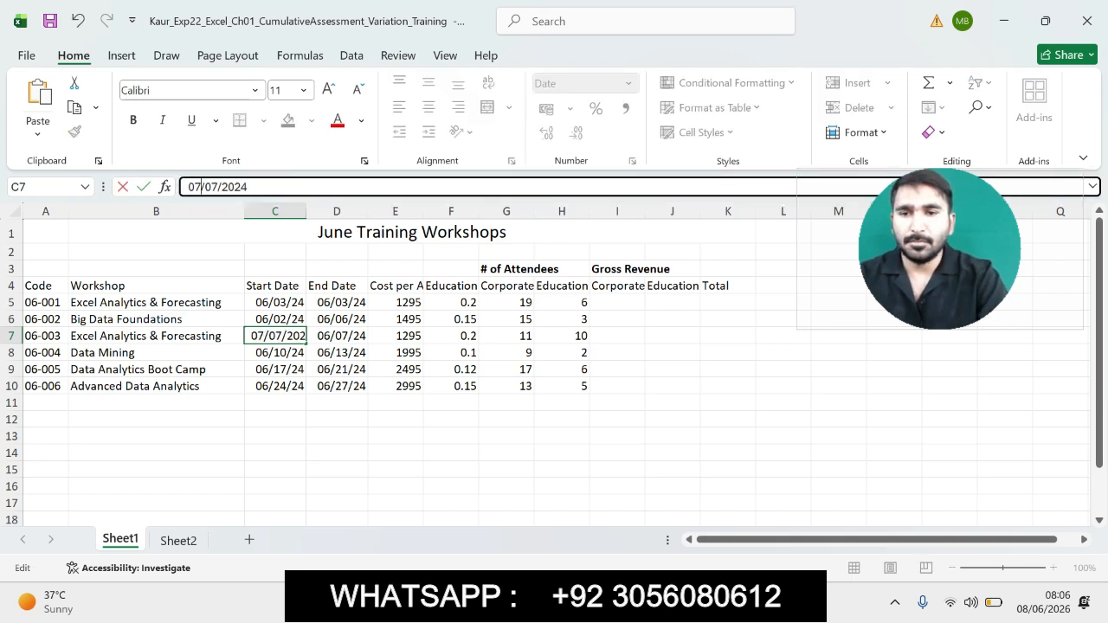
{"action": "left_click", "coordinate": [217, 187]}
{"action": "key", "text": "BackSpace"}
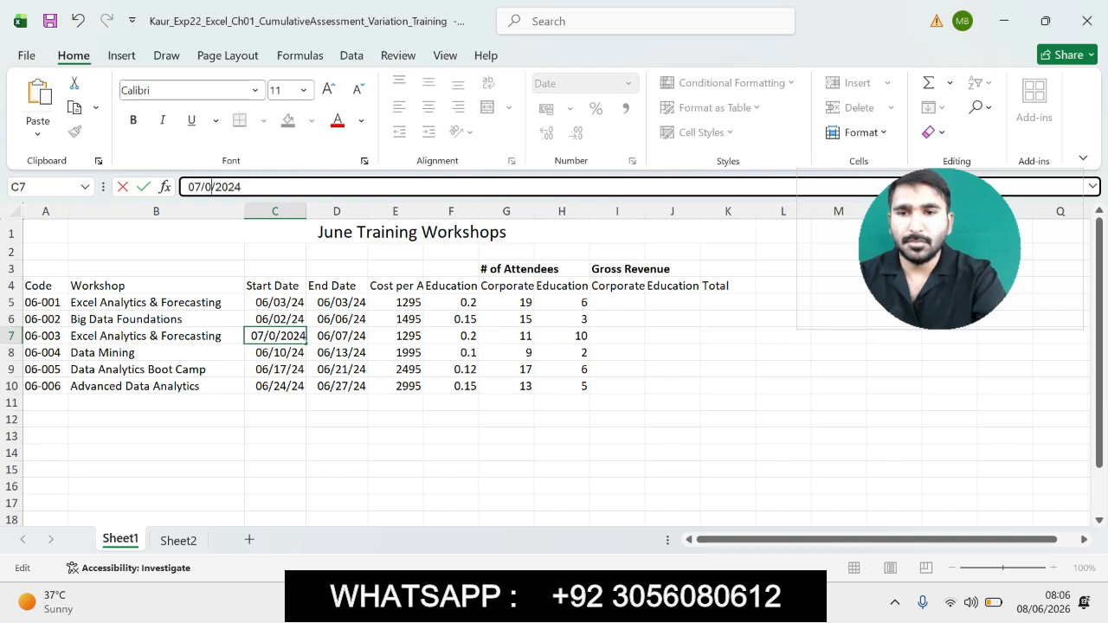
{"action": "type", "text": "6"}
{"action": "key", "text": "Return"}
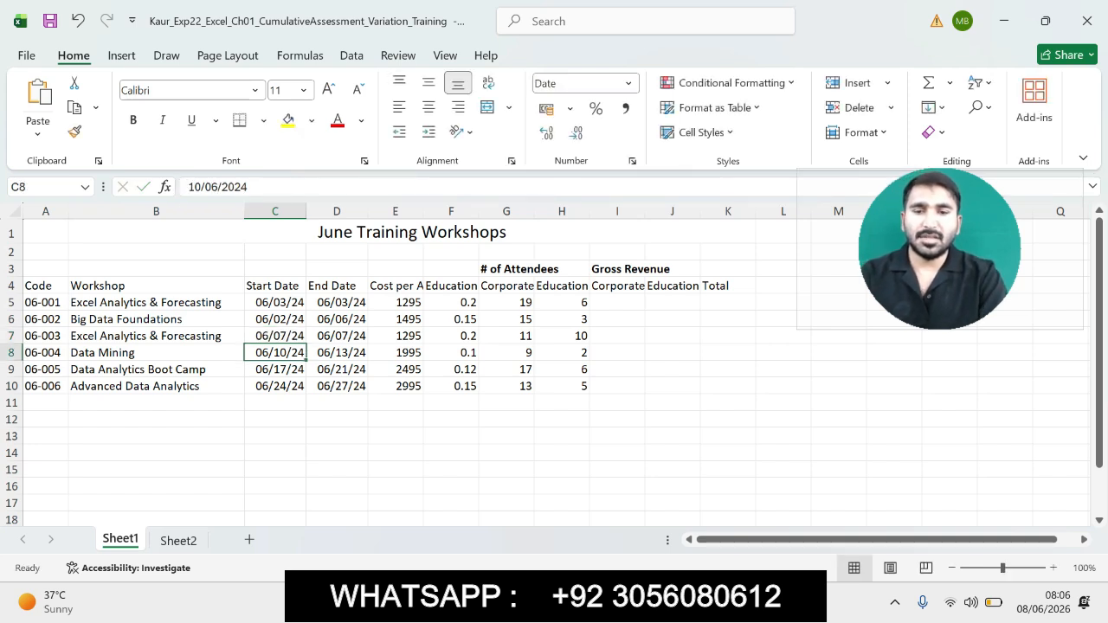
Switch to the Word instructions and highlight step 8's instruction about inserting a column beside End Date in turquoise.
{"action": "key", "text": "alt+Tab"}
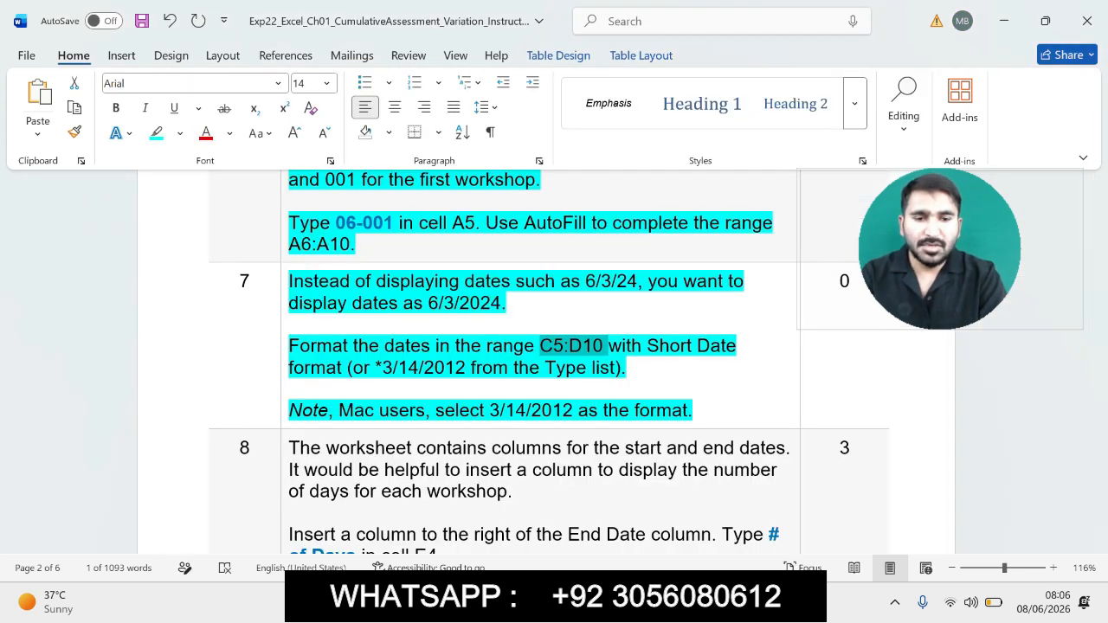
{"action": "mouse_move", "coordinate": [805, 606]}
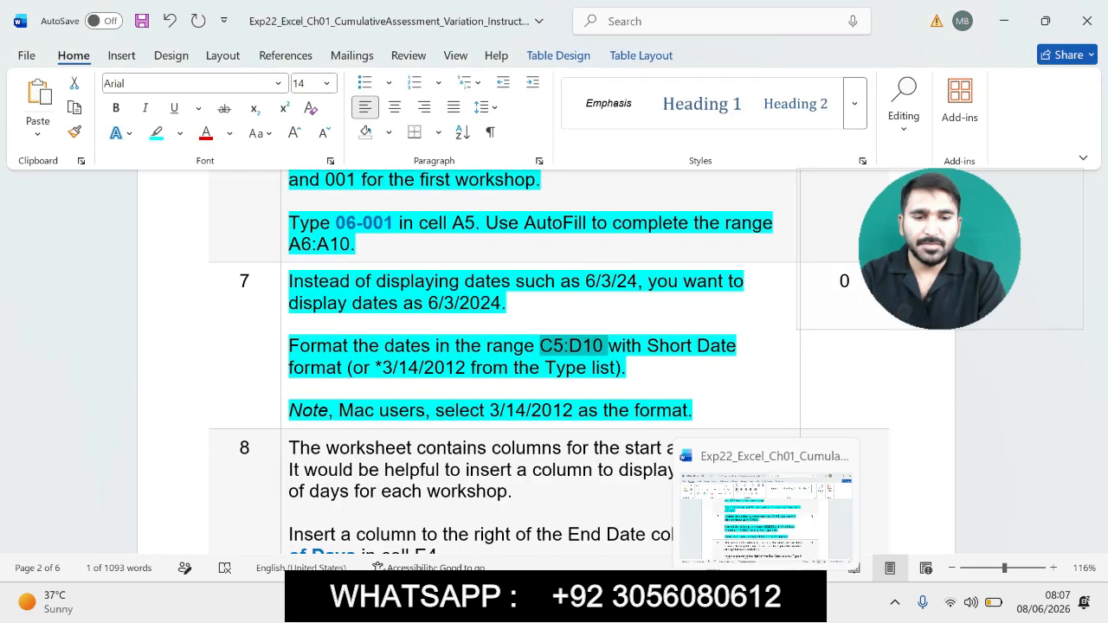
{"action": "key", "text": "alt+Tab"}
{"action": "key", "text": "alt+Tab"}
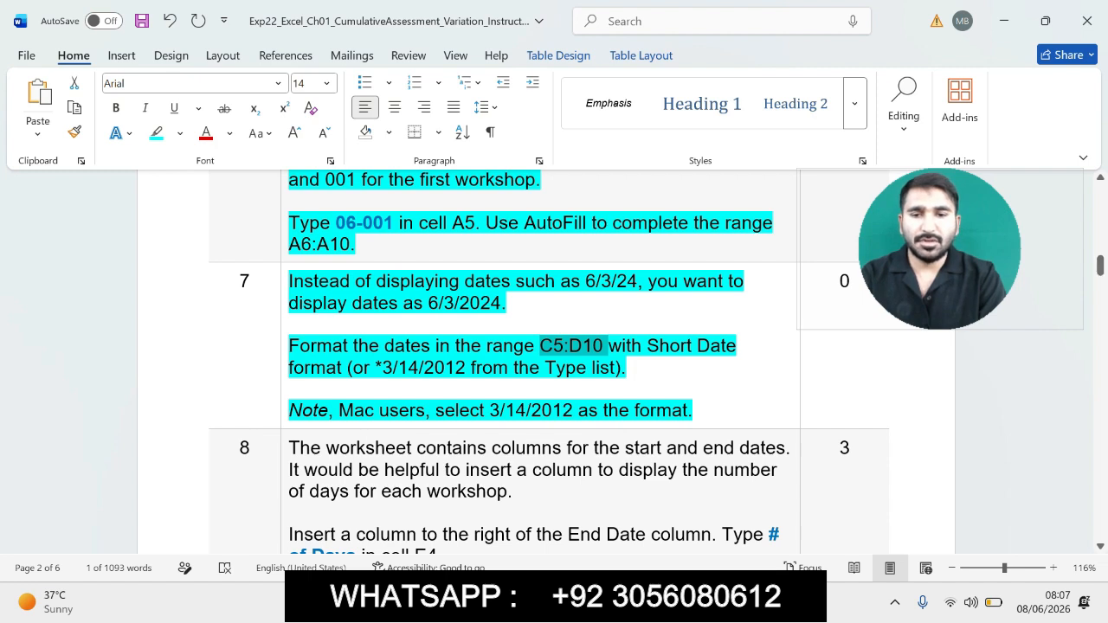
{"action": "scroll", "coordinate": [550, 359], "scroll_direction": "down", "scroll_amount": 5}
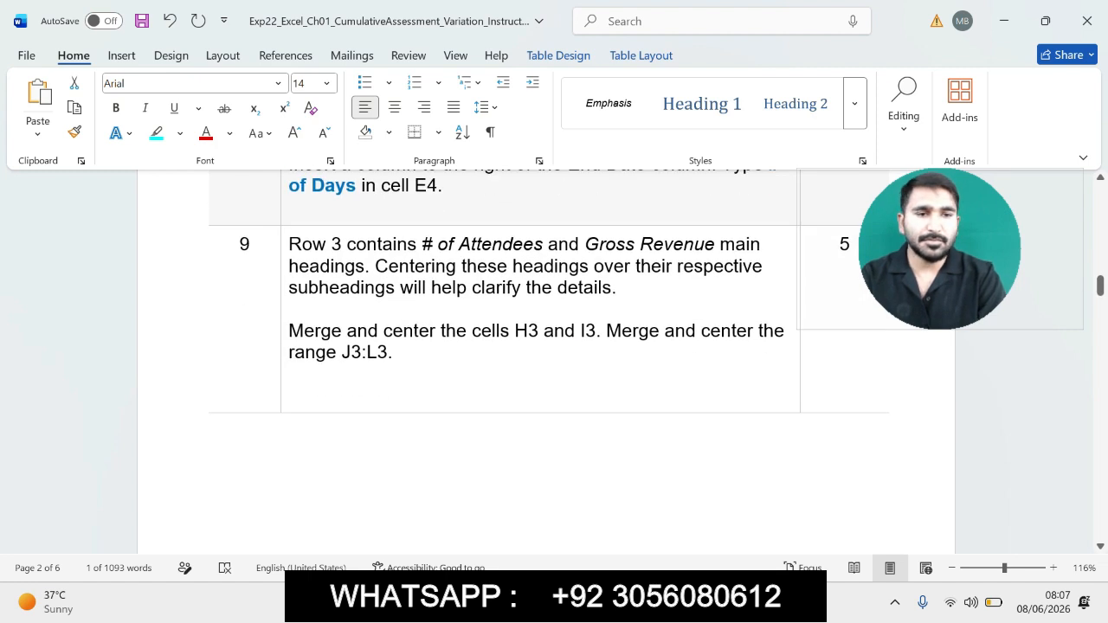
{"action": "left_click_drag", "start_coordinate": [1101, 286], "coordinate": [1100, 270]}
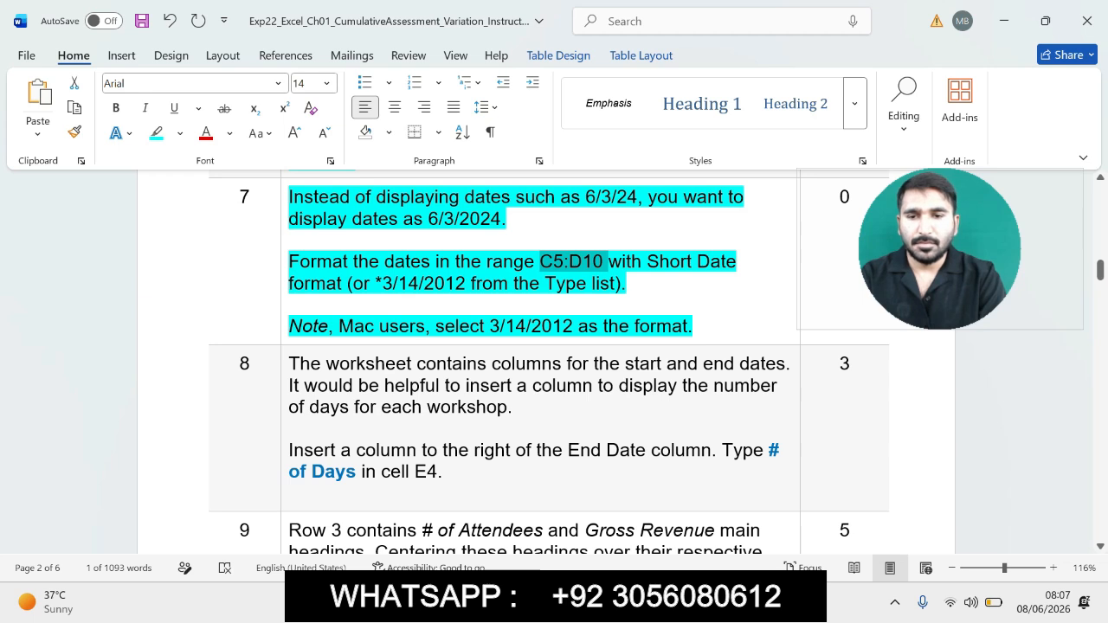
{"action": "left_click_drag", "start_coordinate": [289, 450], "coordinate": [452, 472]}
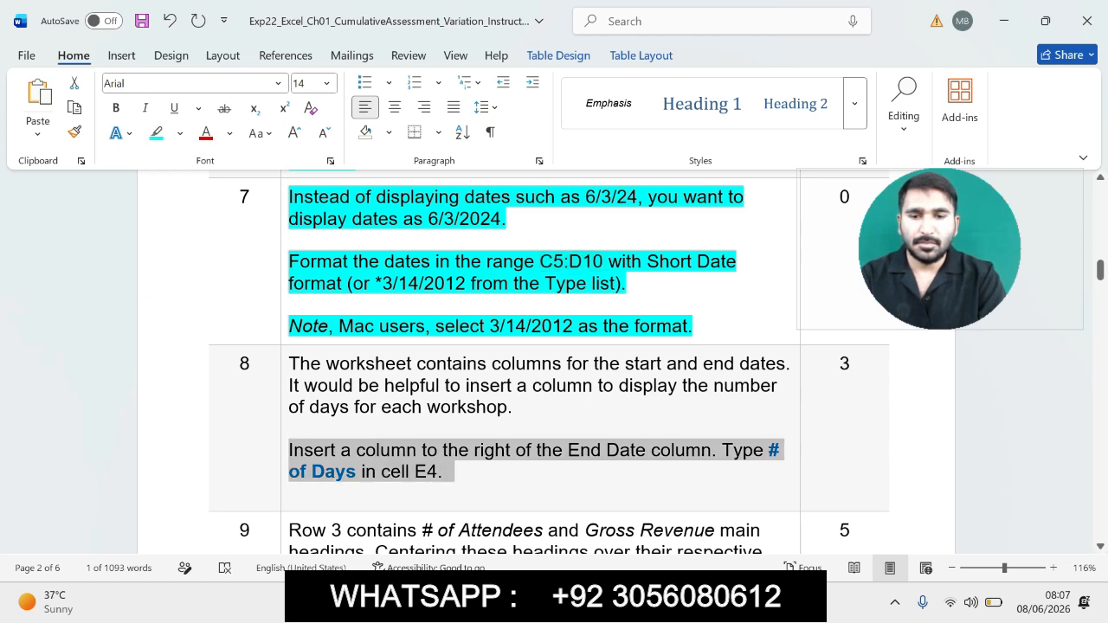
{"action": "left_click", "coordinate": [563, 448]}
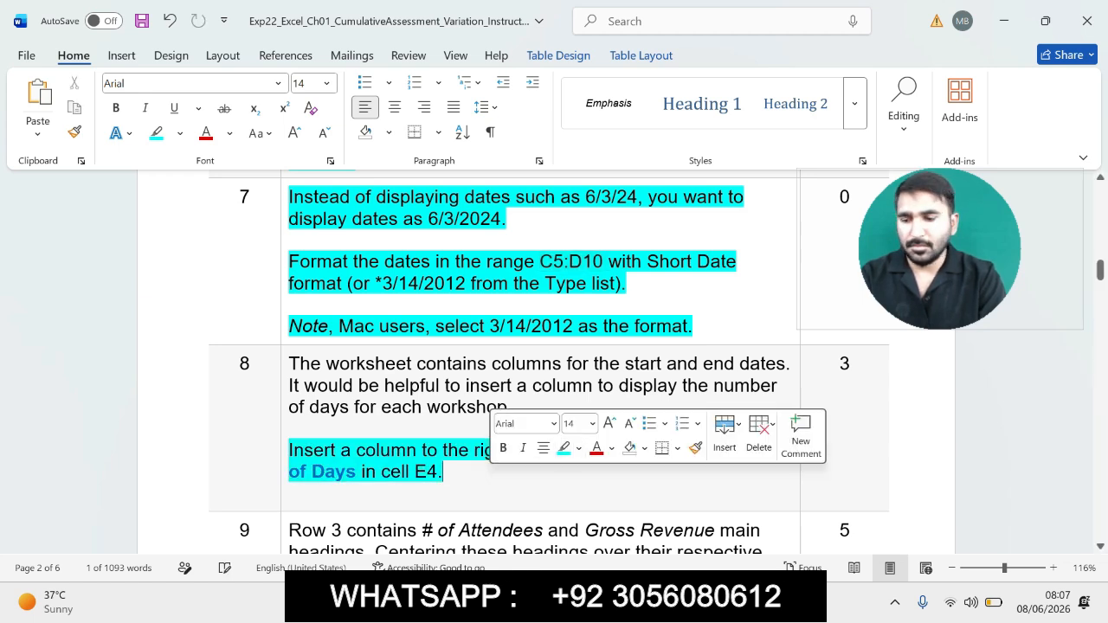
Review the step 8 instruction, switch to the Excel workbook and insert a blank column to the right of the End Date column.
{"action": "left_click", "coordinate": [185, 357]}
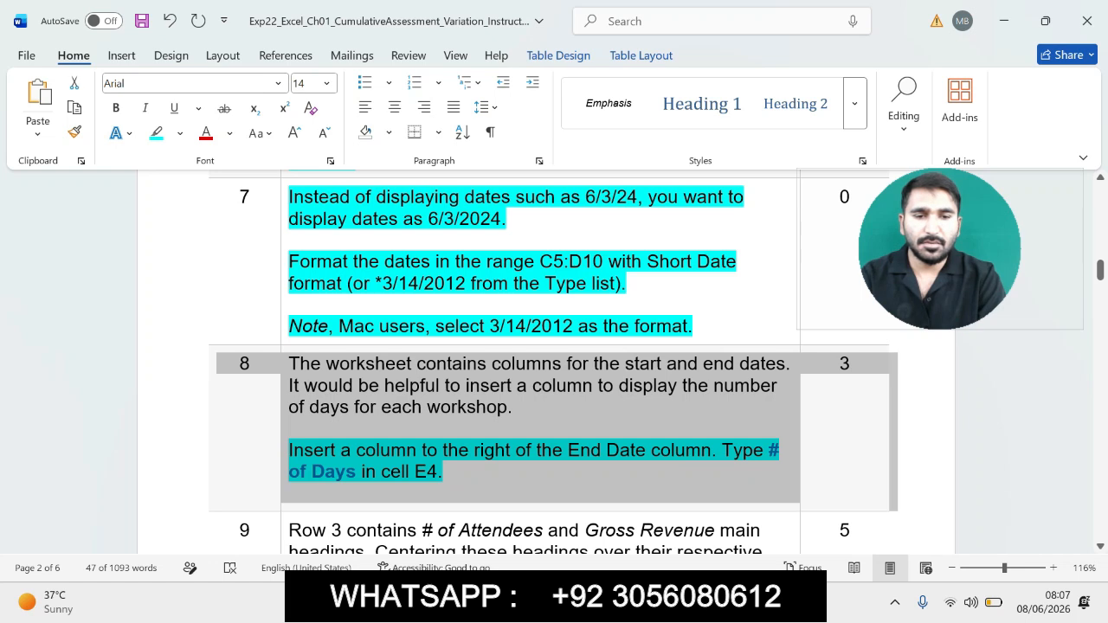
{"action": "left_click", "coordinate": [743, 450]}
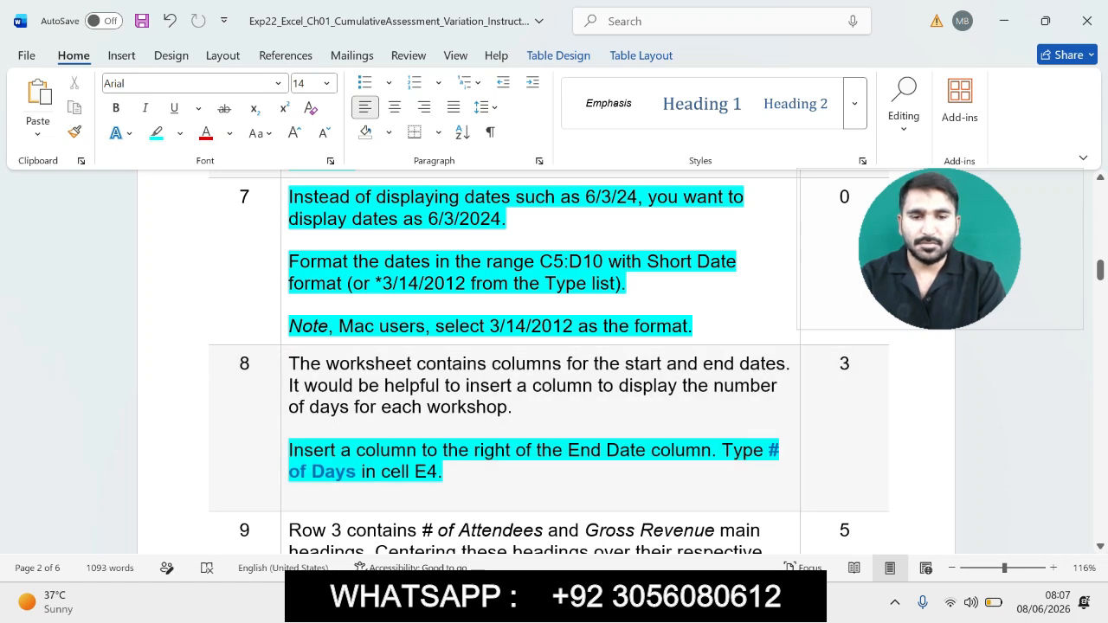
{"action": "left_click_drag", "start_coordinate": [771, 450], "coordinate": [651, 451]}
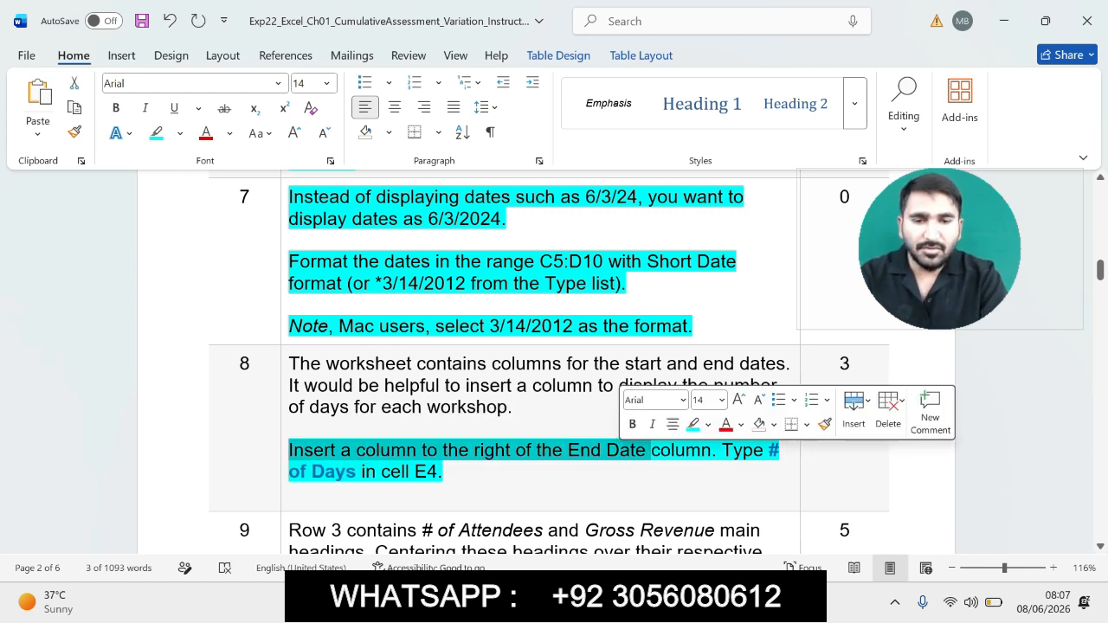
{"action": "key", "text": "alt+Tab"}
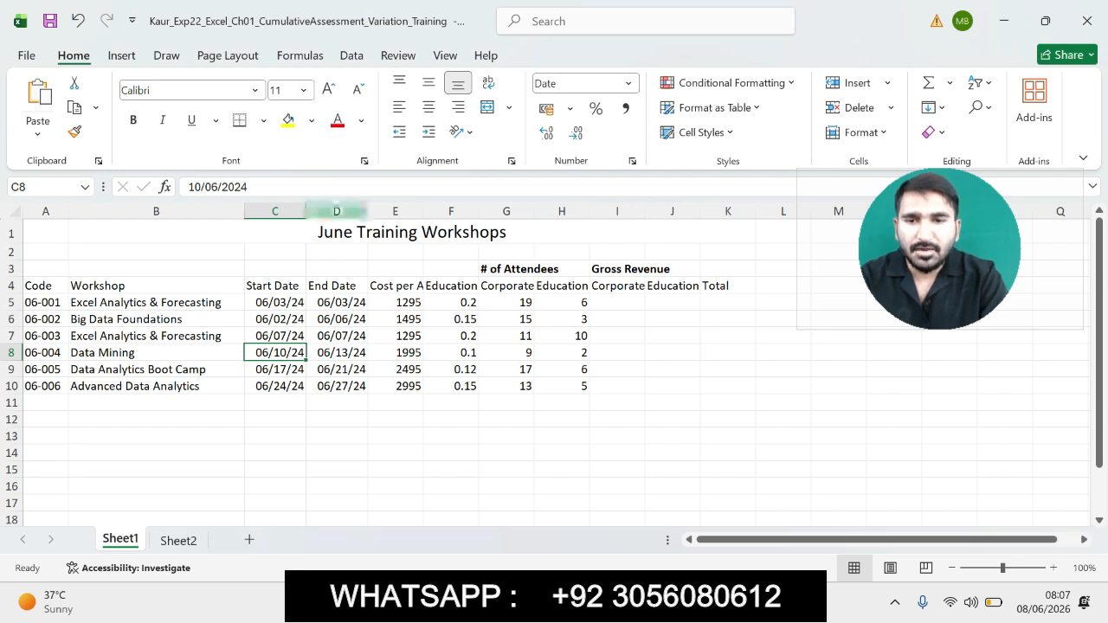
{"action": "left_click", "coordinate": [396, 211]}
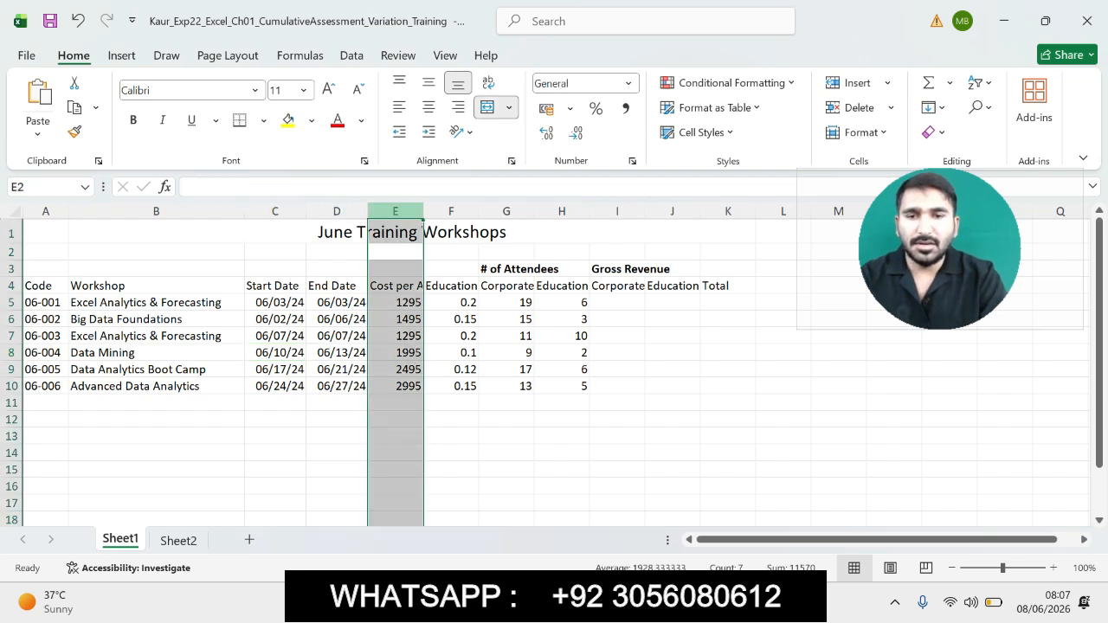
{"action": "right_click", "coordinate": [388, 212]}
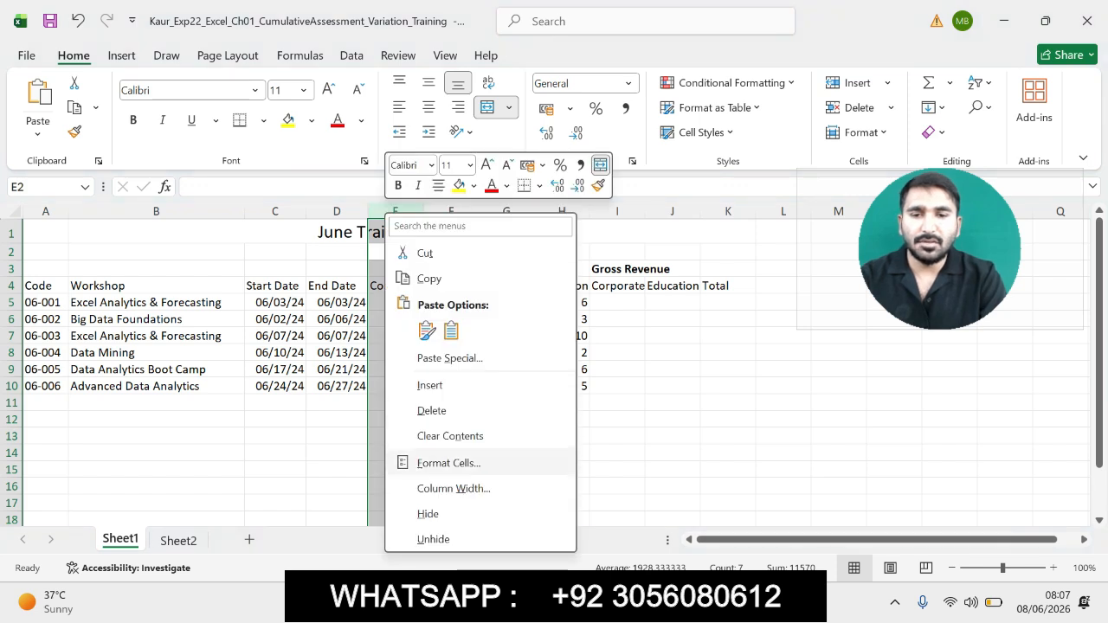
{"action": "left_click", "coordinate": [429, 385]}
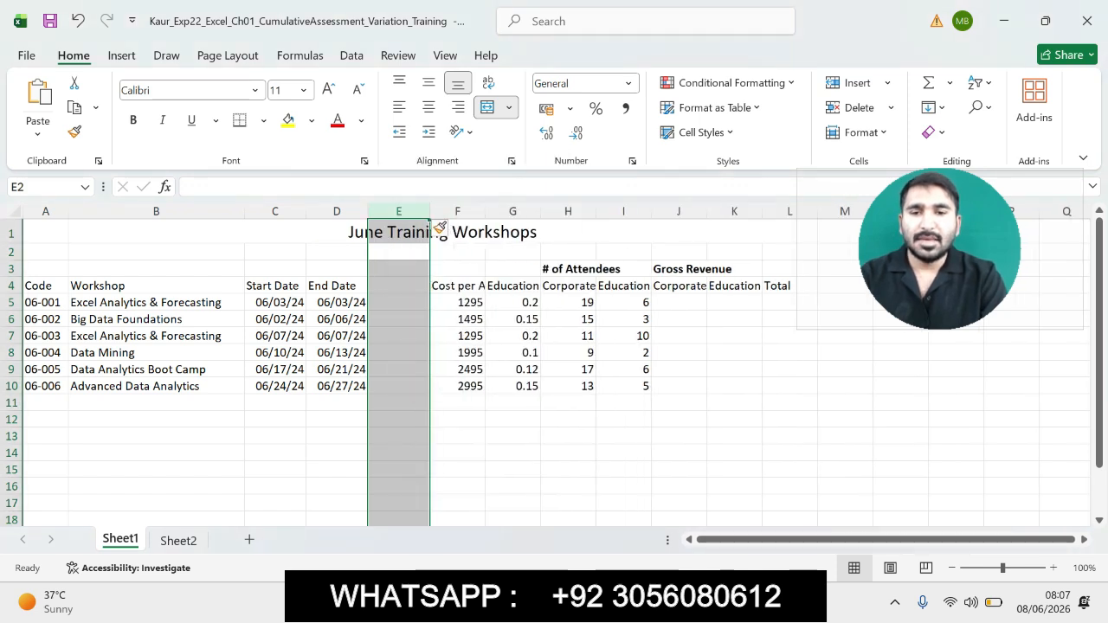
Enter the heading "# of Days" in cell E4.
{"action": "left_click", "coordinate": [398, 286]}
{"action": "left_click", "coordinate": [191, 186]}
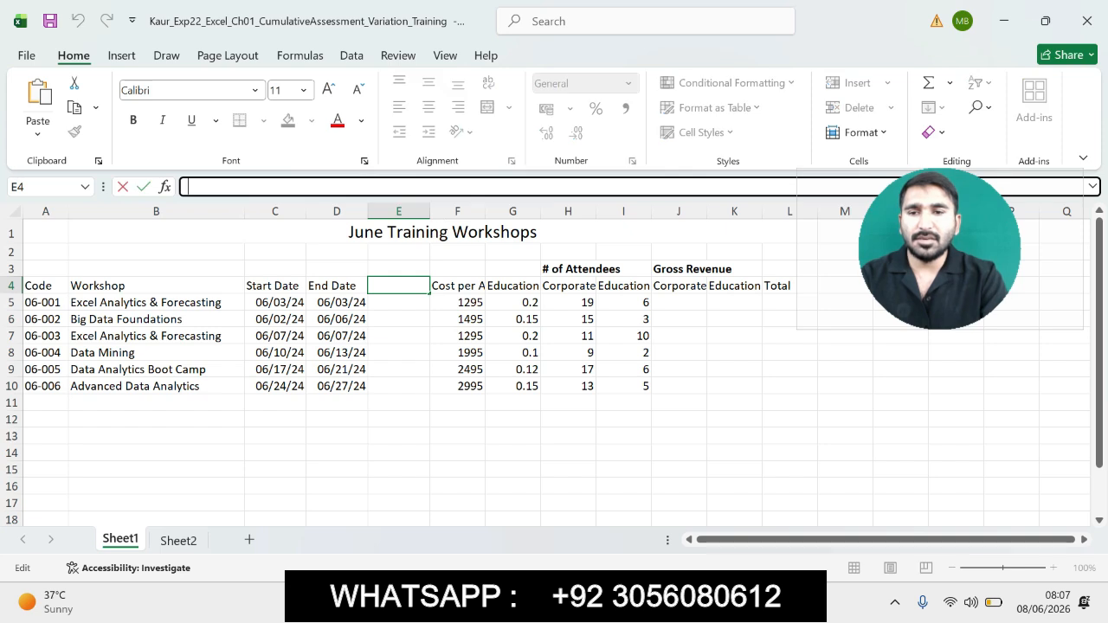
{"action": "type", "text": "# of Days"}
{"action": "key", "text": "Return"}
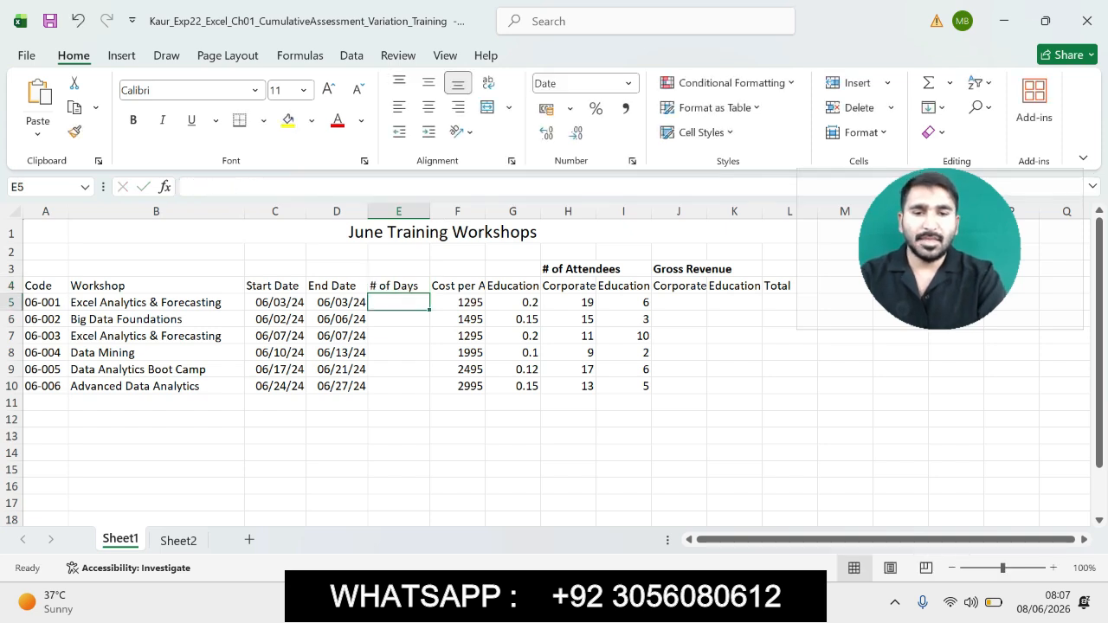
Switch to the Word instructions and highlight step 9's merge-and-center instruction for H3, I3 and J3:L3 in turquoise.
{"action": "key", "text": "alt+Tab"}
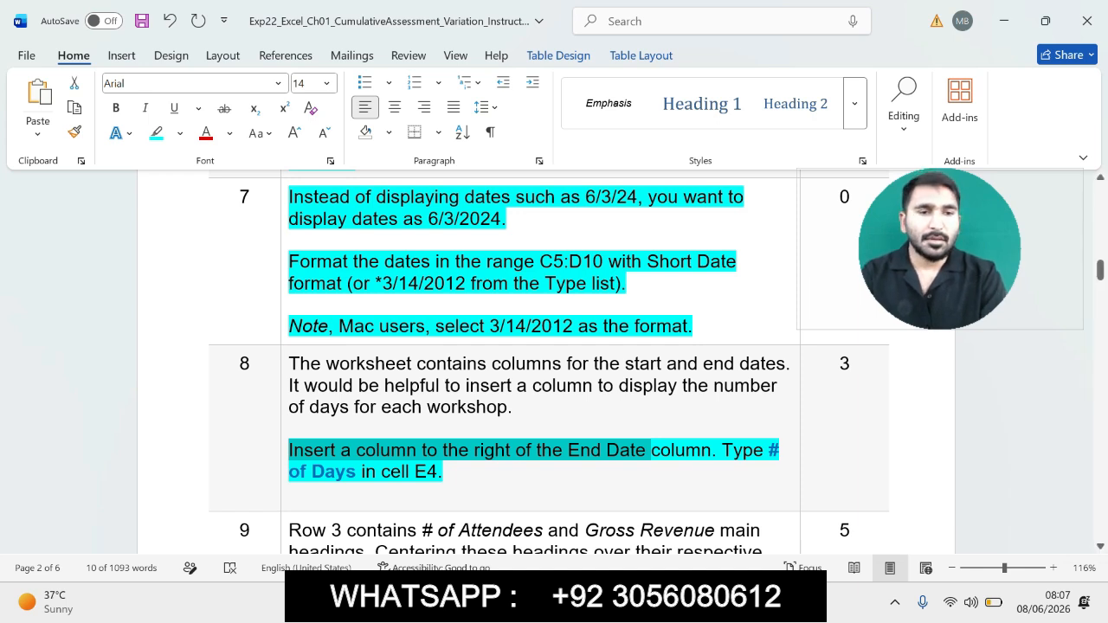
{"action": "left_click_drag", "start_coordinate": [1100, 269], "coordinate": [1100, 285]}
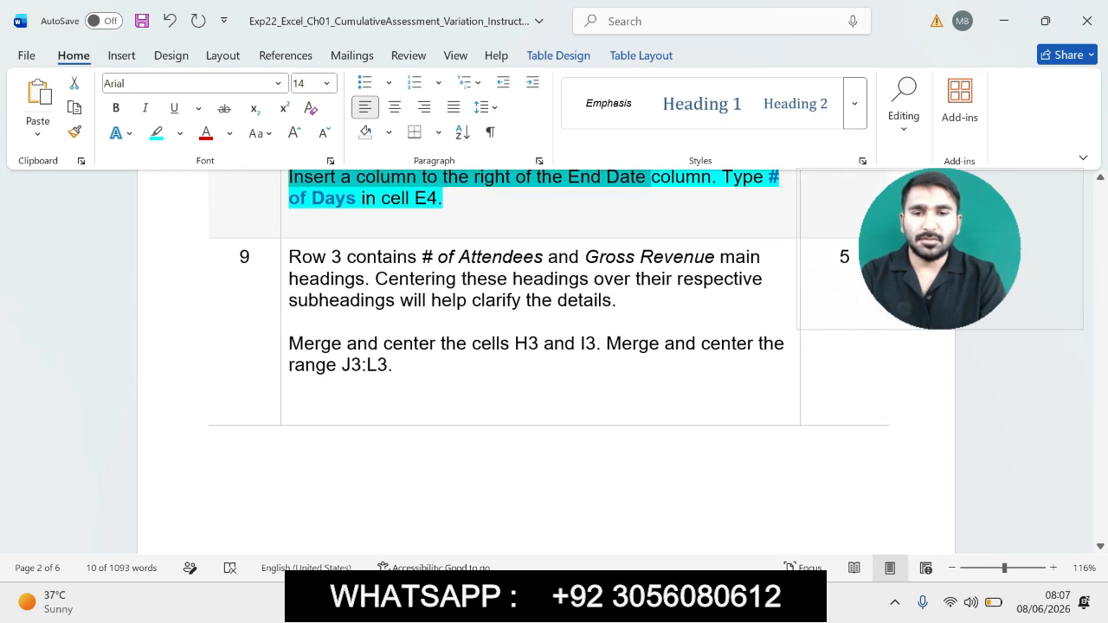
{"action": "left_click_drag", "start_coordinate": [289, 343], "coordinate": [394, 364]}
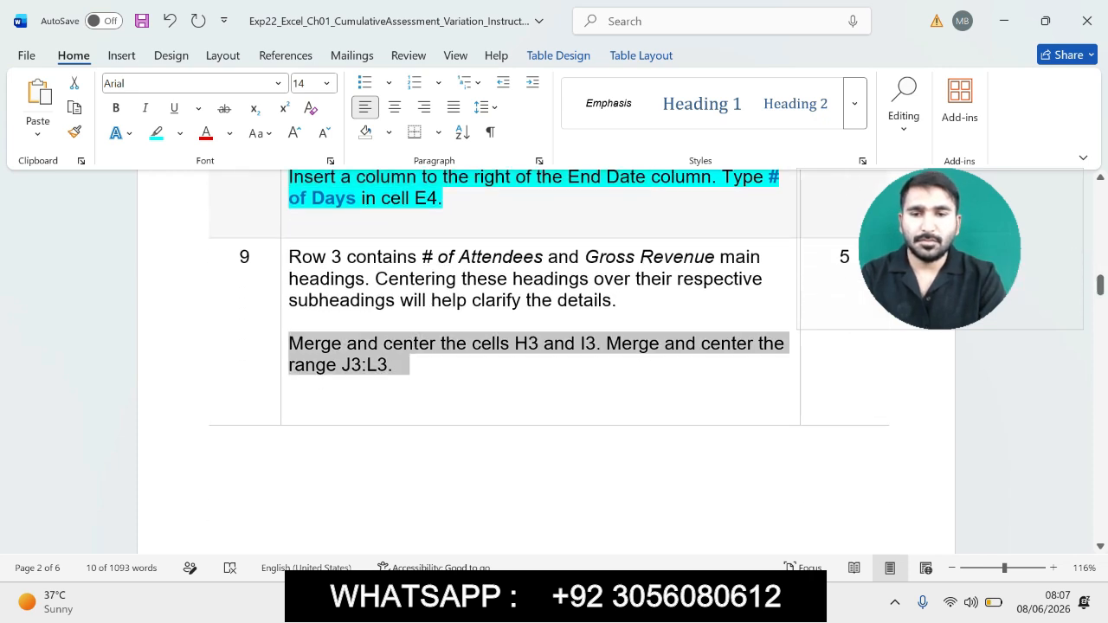
{"action": "left_click", "coordinate": [507, 338]}
{"action": "left_click", "coordinate": [289, 406]}
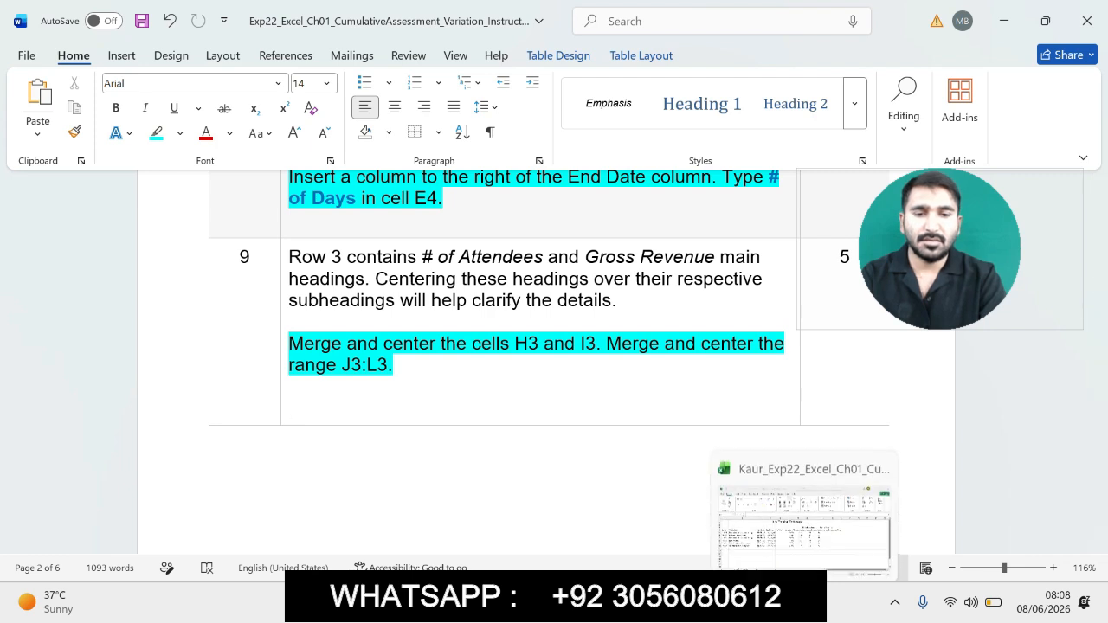
Switch to the Excel workbook and merge and center the # of Attendees heading across cells H3:I3.
{"action": "left_click", "coordinate": [807, 603]}
{"action": "left_click_drag", "start_coordinate": [568, 269], "coordinate": [623, 269]}
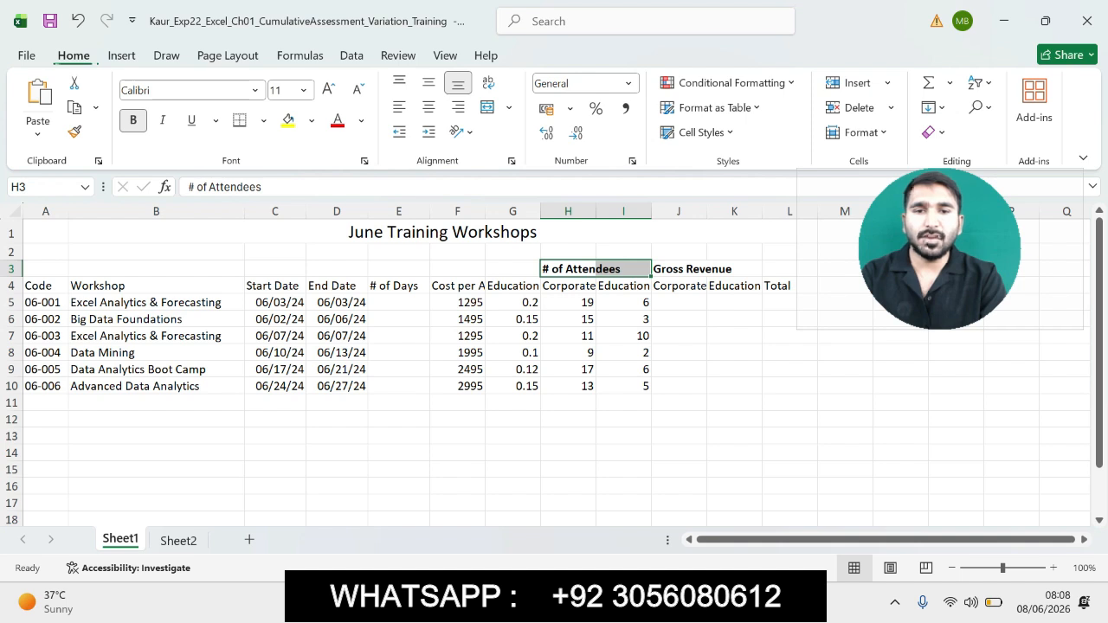
{"action": "left_click", "coordinate": [508, 107]}
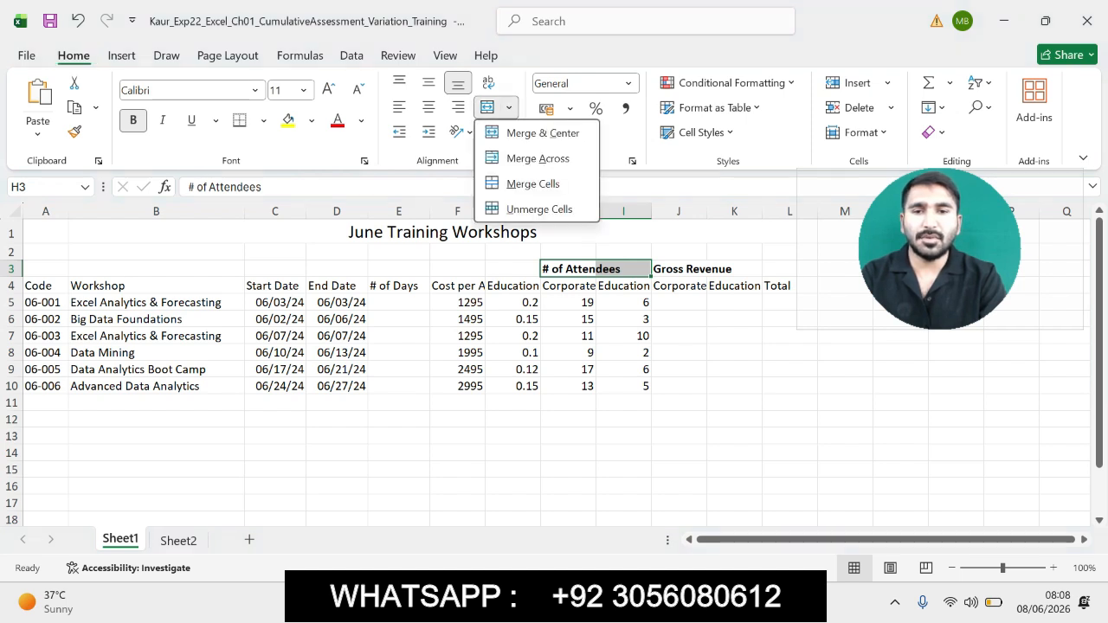
{"action": "left_click", "coordinate": [542, 132]}
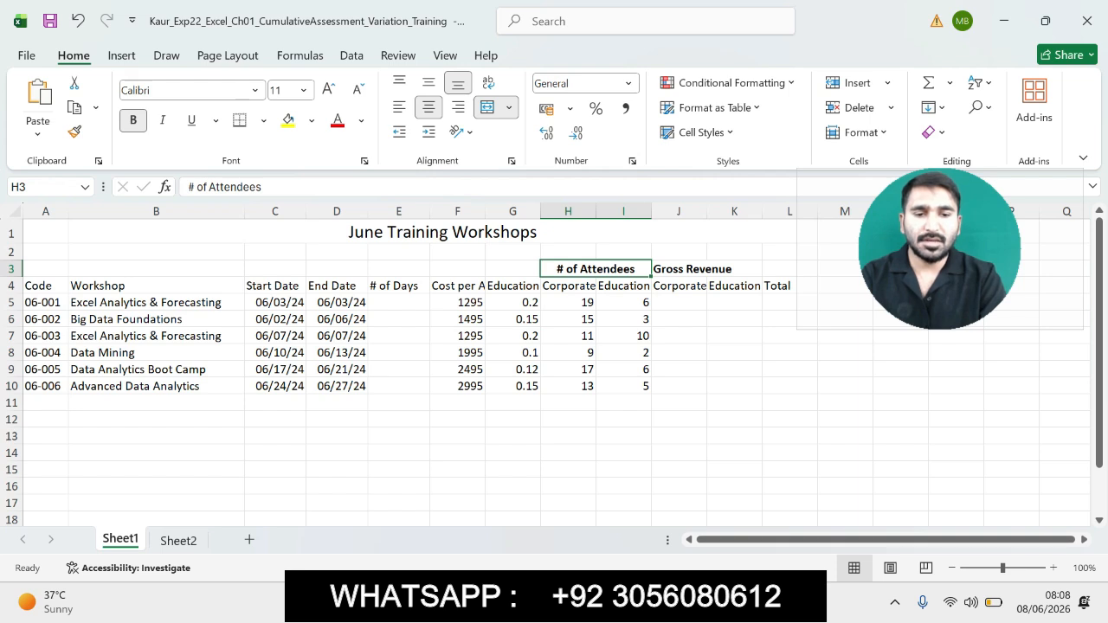
Check step 9 in the Word instructions, then merge and center the Gross Revenue heading across J3:L3 in Excel.
{"action": "key", "text": "alt+Tab"}
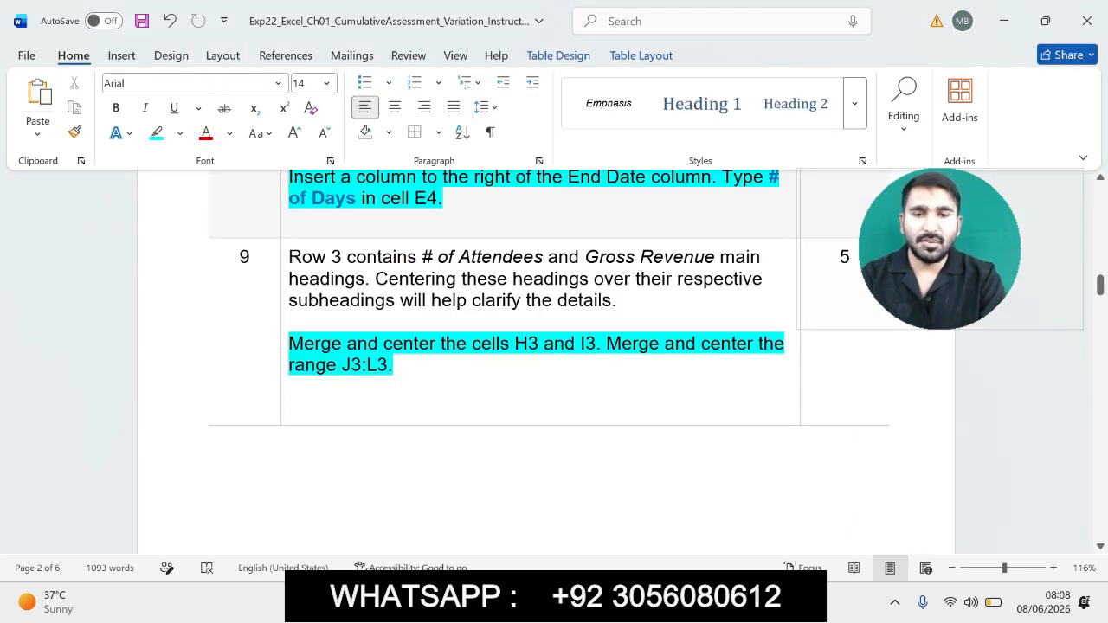
{"action": "key", "text": "alt+Tab"}
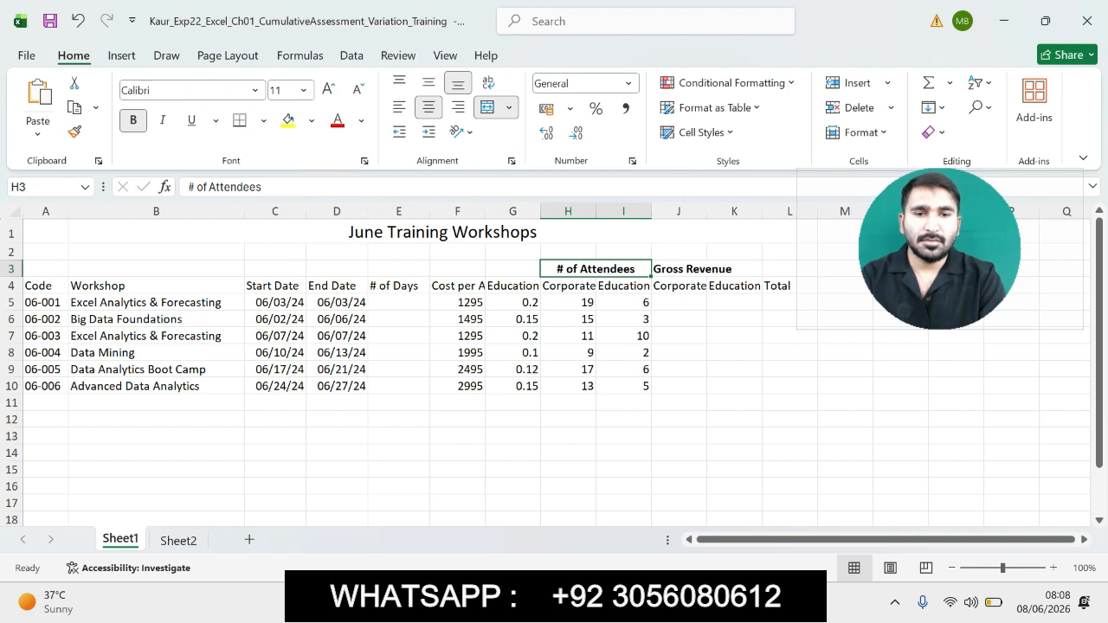
{"action": "key", "text": "Right"}
{"action": "key", "text": "shift+Right"}
{"action": "key", "text": "shift+Right"}
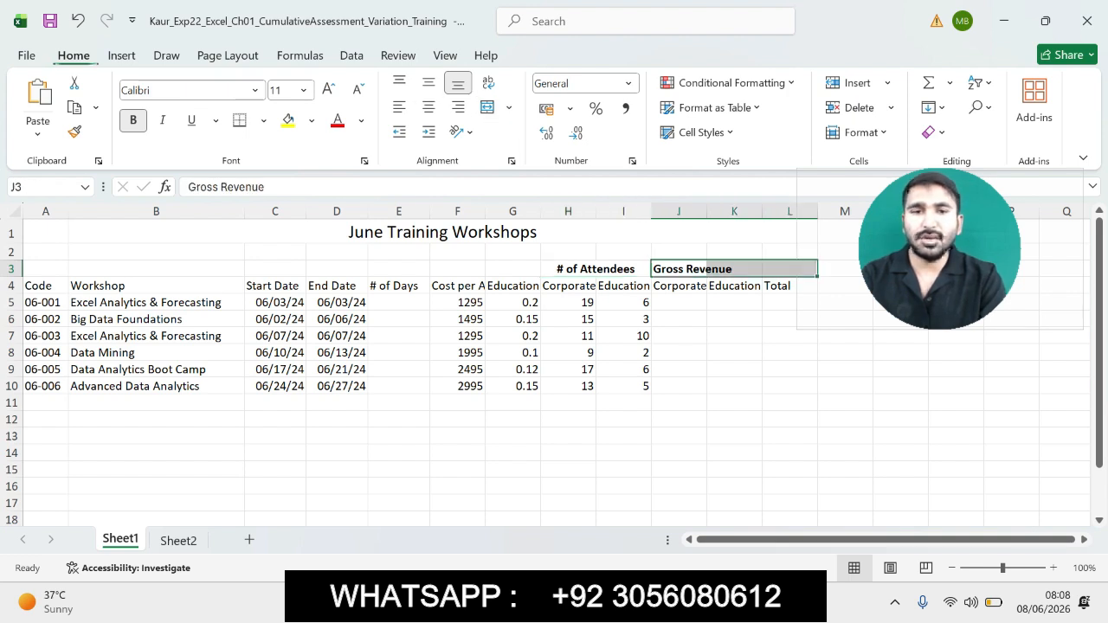
{"action": "left_click", "coordinate": [509, 107]}
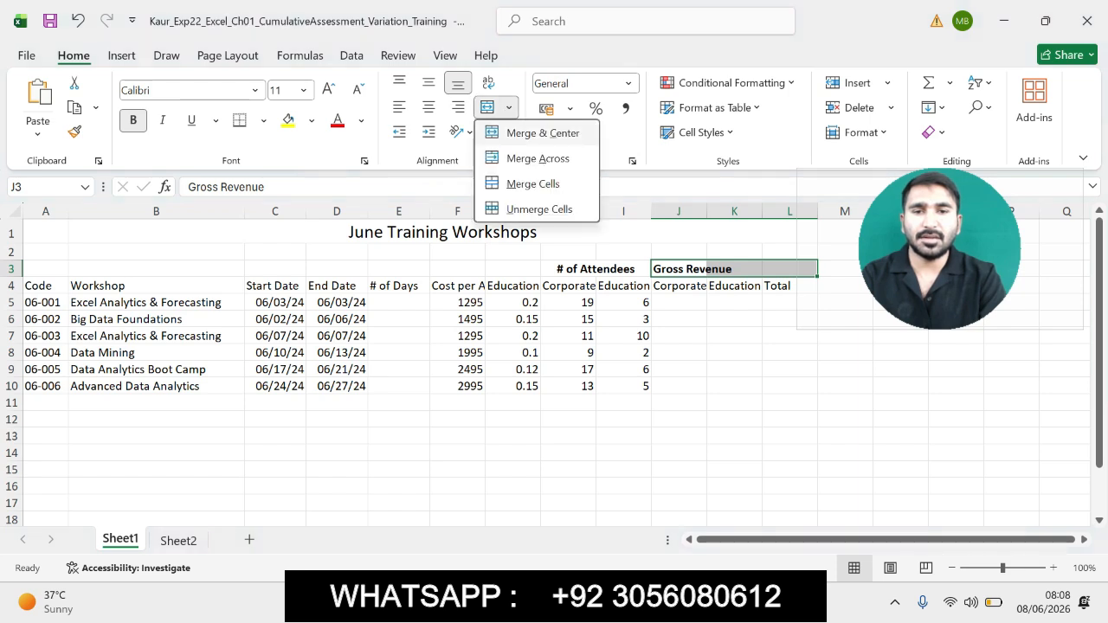
{"action": "left_click", "coordinate": [543, 133]}
Switch to the Word instructions and highlight the full text of step 10 in turquoise.
{"action": "key", "text": "alt+Tab"}
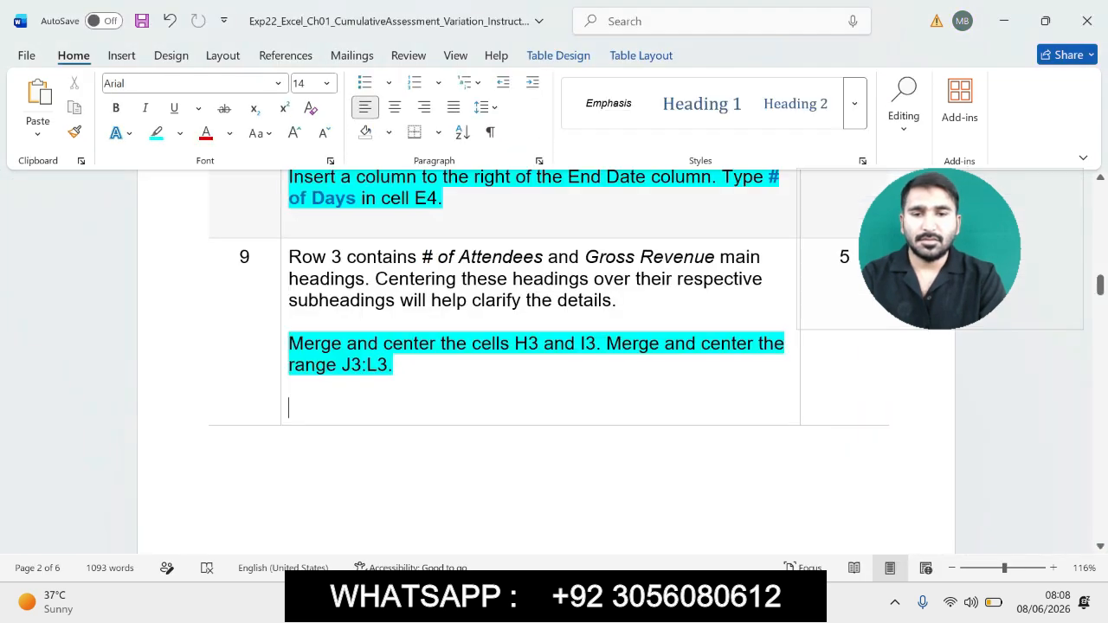
{"action": "left_click_drag", "start_coordinate": [1099, 284], "coordinate": [1099, 315]}
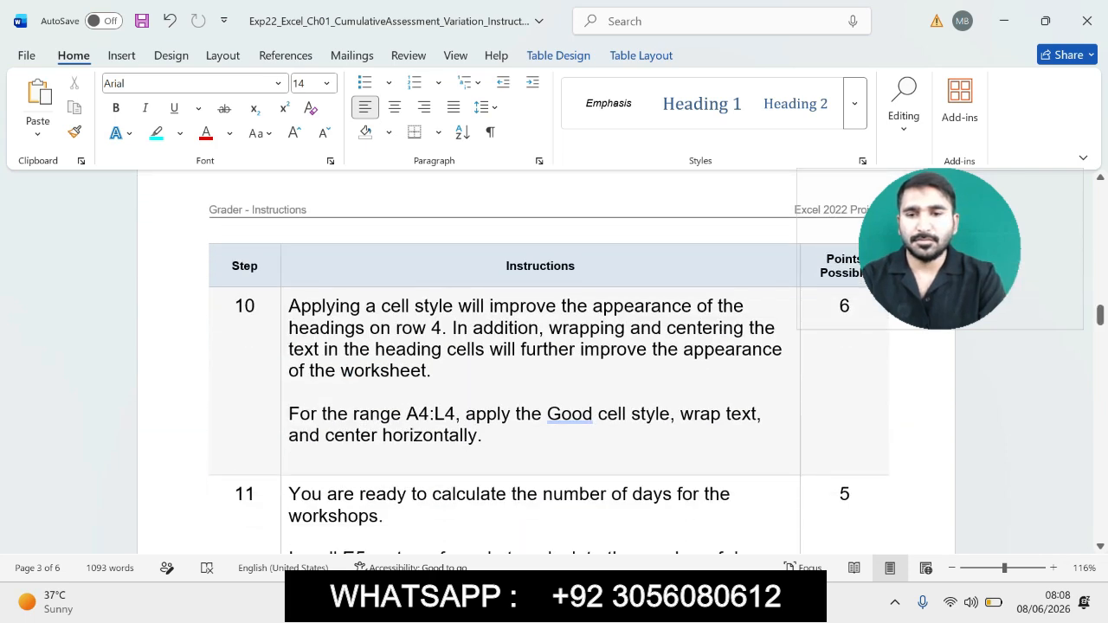
{"action": "left_click", "coordinate": [285, 336]}
{"action": "left_click", "coordinate": [392, 303]}
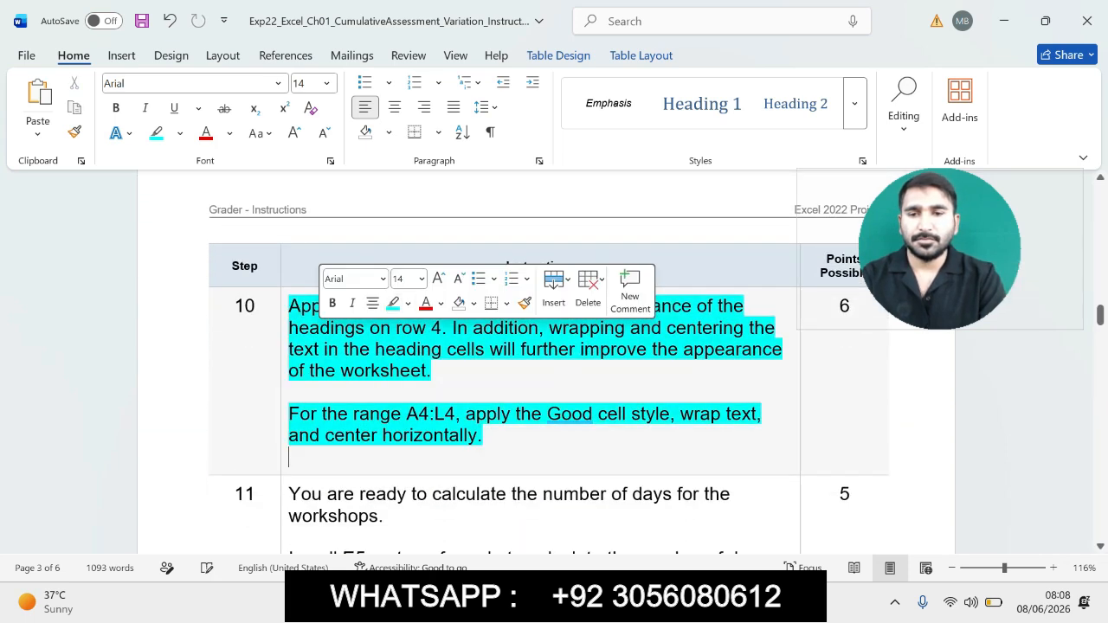
{"action": "left_click", "coordinate": [234, 306]}
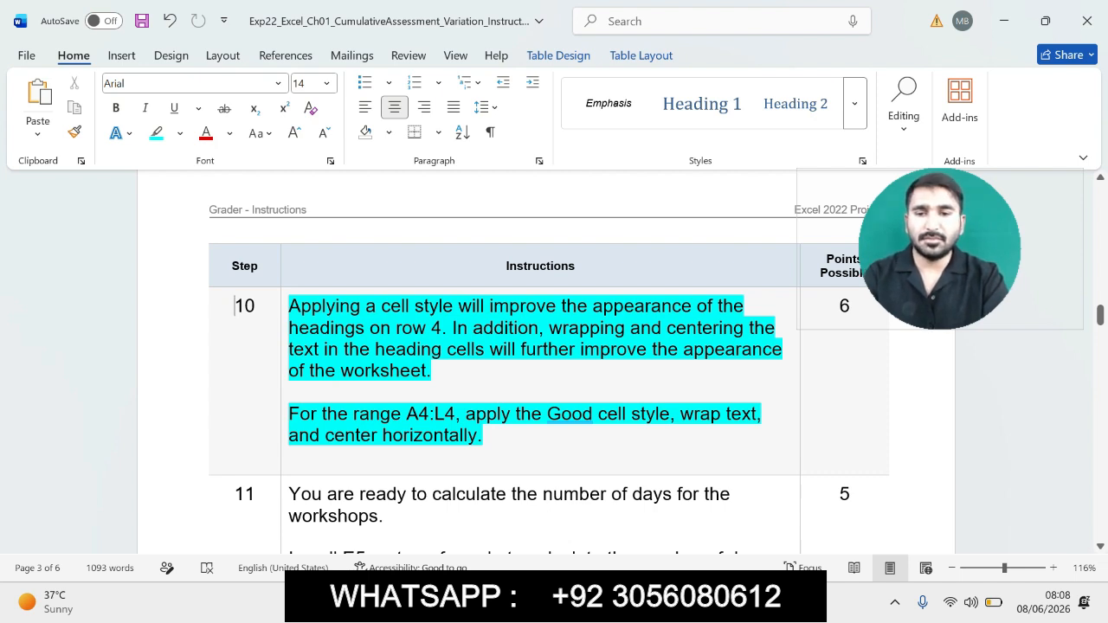
Copy the range reference A4:L4 from the step 10 instruction and select the phrase containing it.
{"action": "left_click_drag", "start_coordinate": [289, 414], "coordinate": [322, 415]}
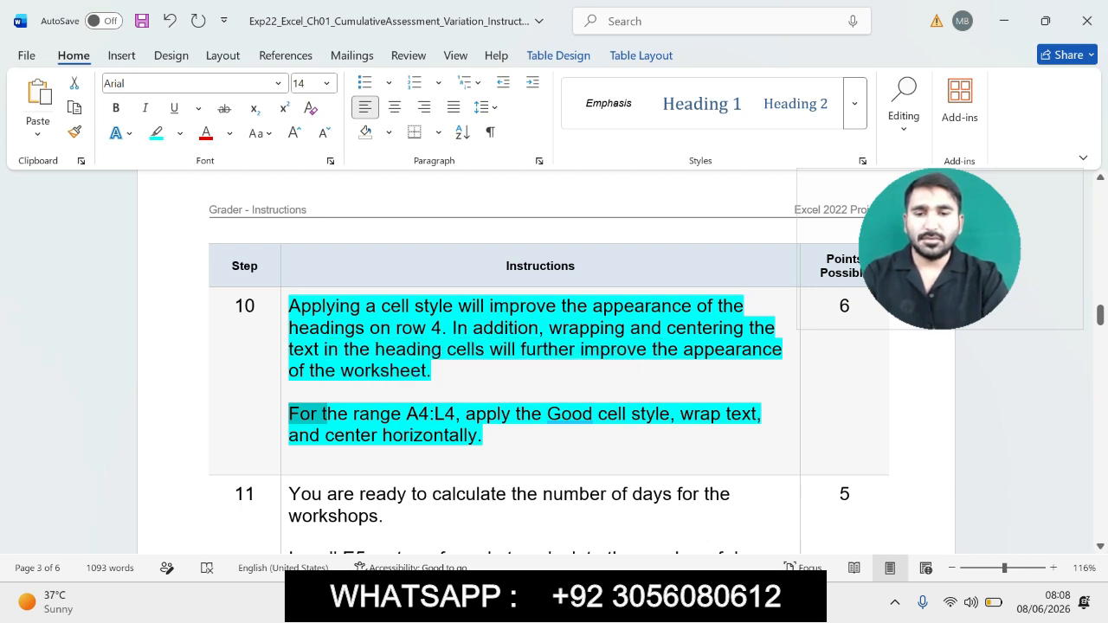
{"action": "left_click_drag", "start_coordinate": [354, 414], "coordinate": [455, 415]}
{"action": "left_click", "coordinate": [419, 414]}
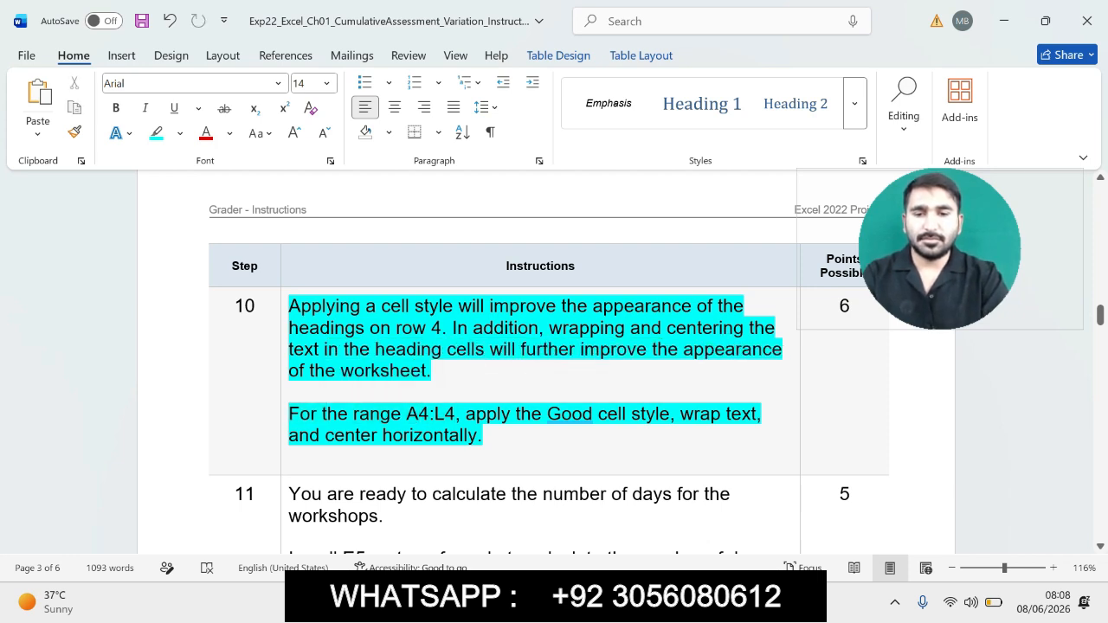
{"action": "double_click", "coordinate": [419, 414]}
{"action": "key", "text": "ctrl+c"}
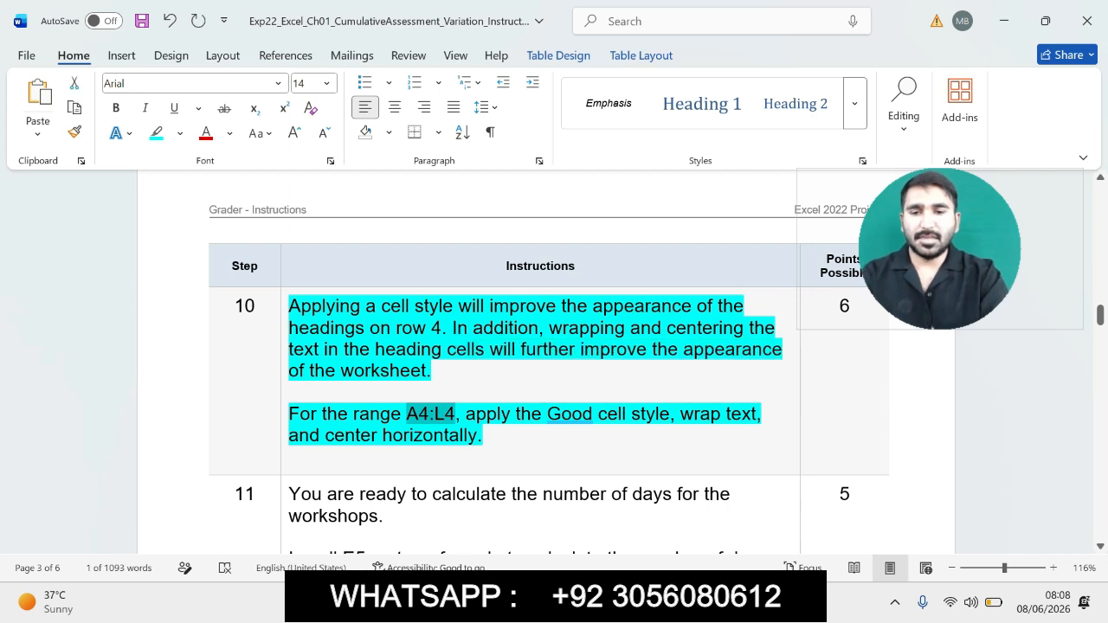
{"action": "left_click_drag", "start_coordinate": [288, 414], "coordinate": [459, 413]}
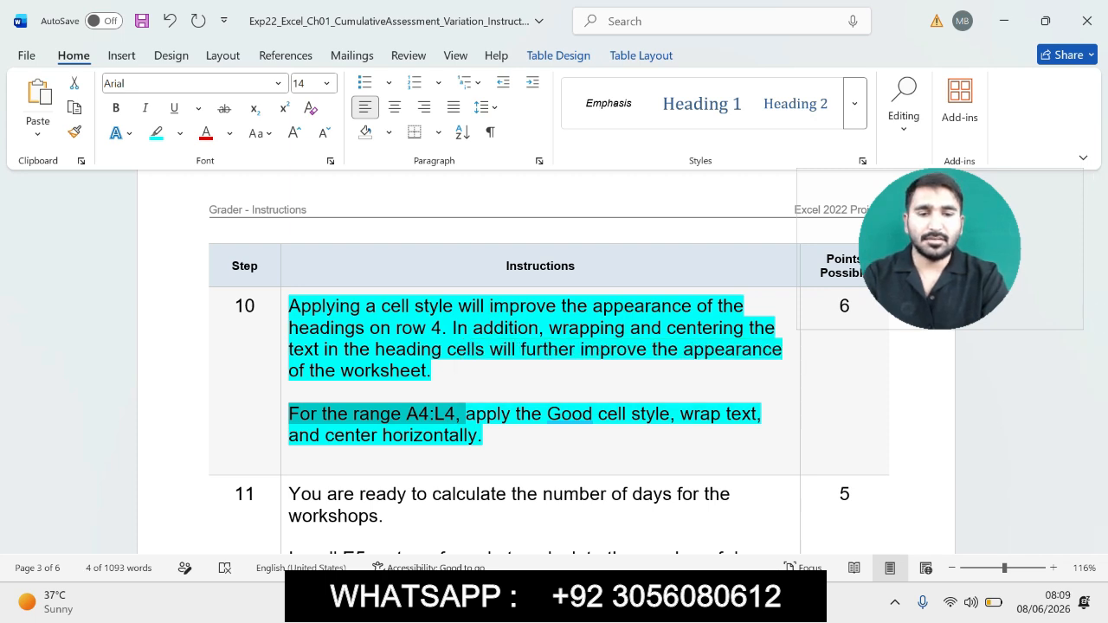
Switch to the Excel workbook and format headings A4:L4 with the Good cell style, wrapped text and horizontal centering.
{"action": "key", "text": "alt+Tab"}
{"action": "left_click", "coordinate": [43, 187]}
{"action": "key", "text": "ctrl+v"}
{"action": "key", "text": "Return"}
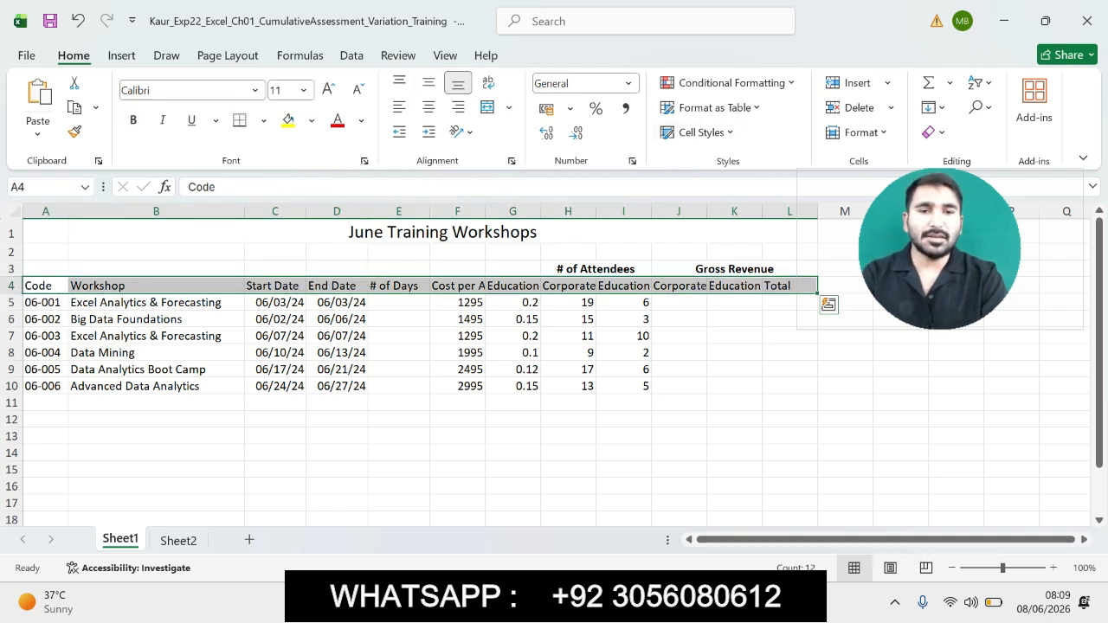
{"action": "left_click", "coordinate": [700, 132]}
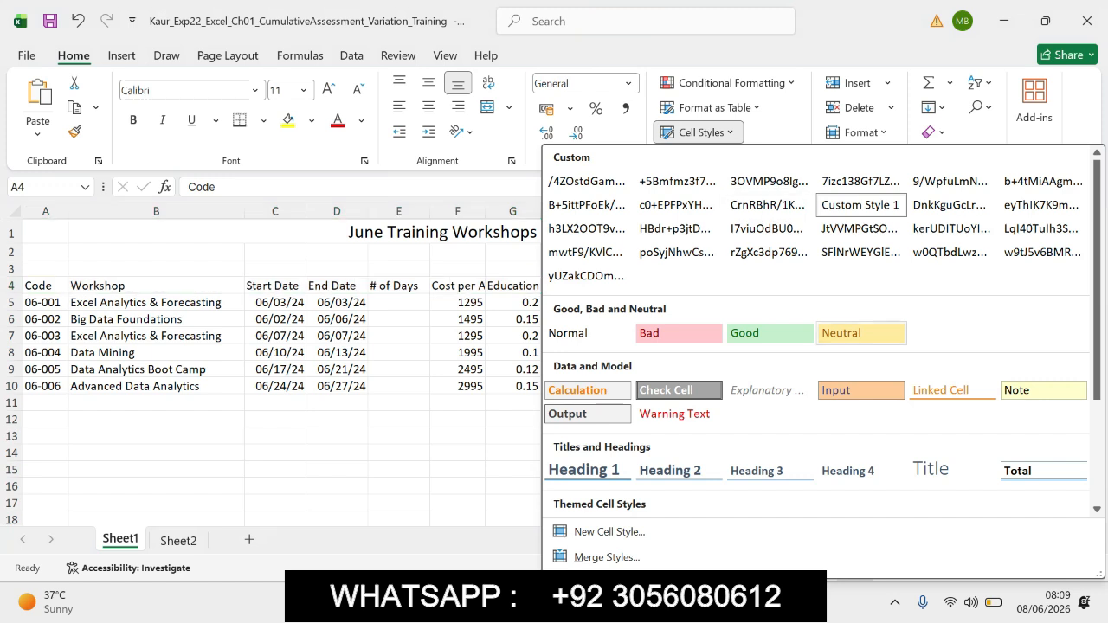
{"action": "left_click", "coordinate": [770, 333]}
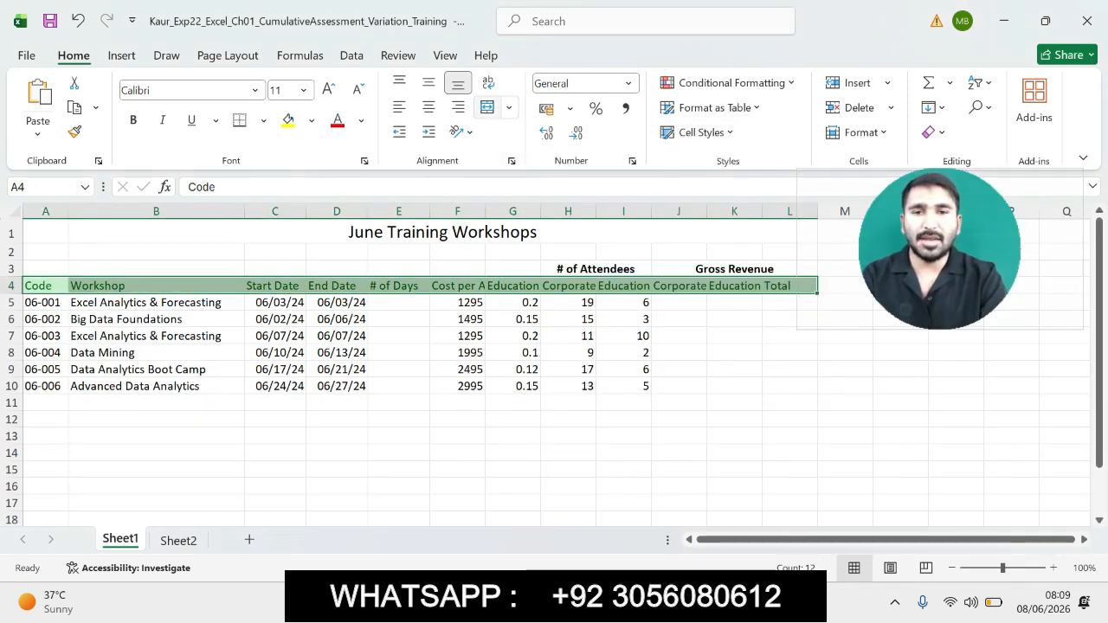
{"action": "left_click", "coordinate": [488, 82]}
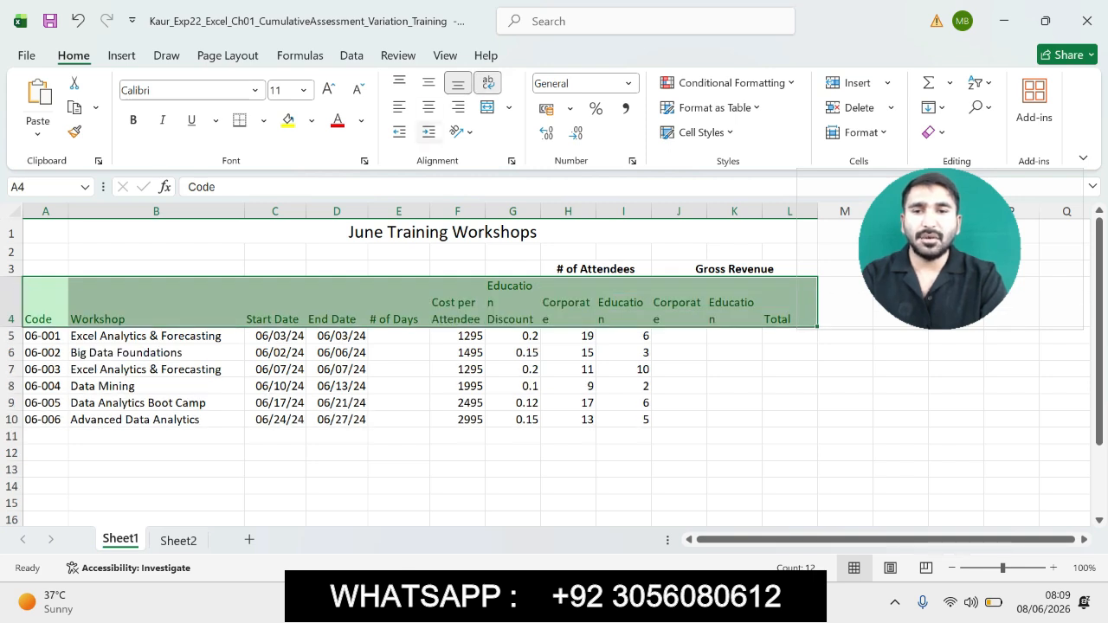
{"action": "left_click", "coordinate": [429, 106]}
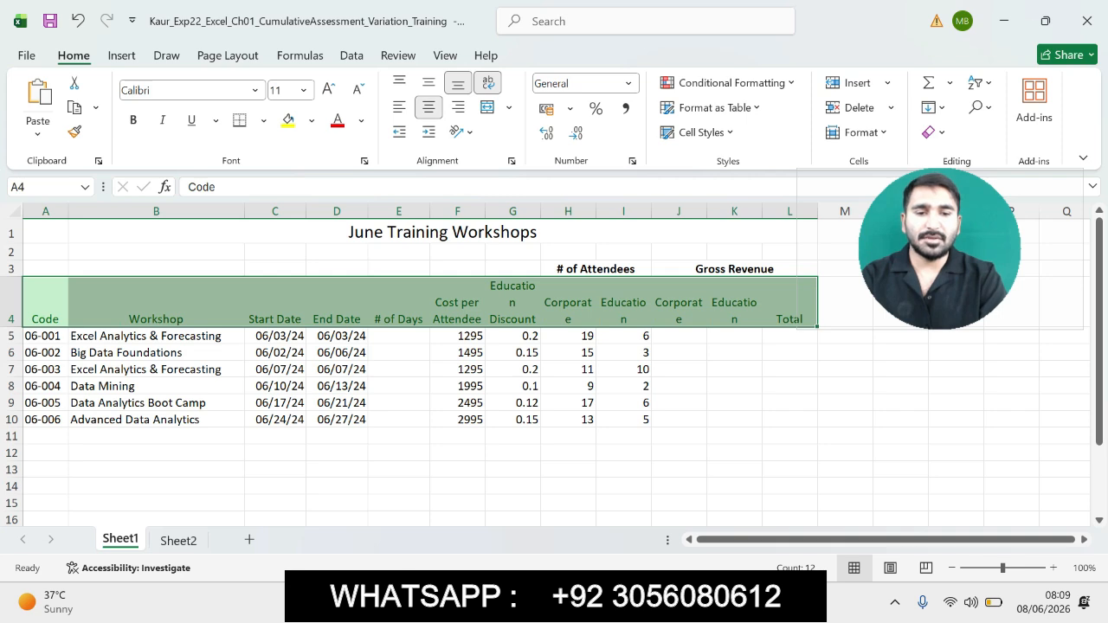
Switch to the Word instructions, highlight all of step 11 in turquoise, and select its paragraph about the cell E5 formula.
{"action": "key", "text": "alt+Tab"}
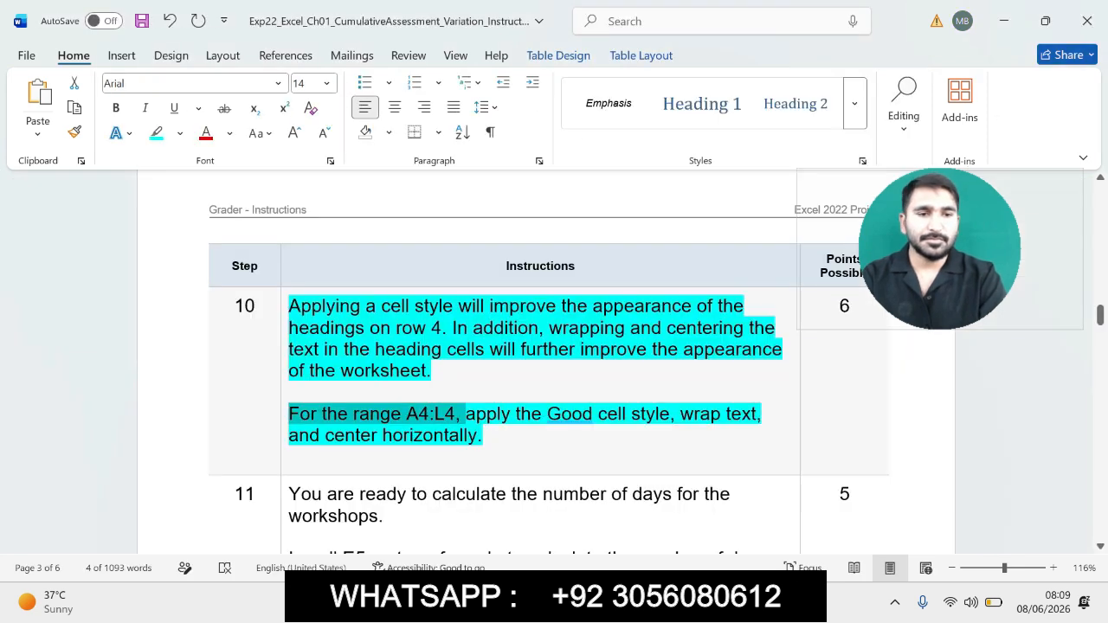
{"action": "left_click_drag", "start_coordinate": [1099, 315], "coordinate": [1099, 331]}
{"action": "left_click_drag", "start_coordinate": [288, 199], "coordinate": [407, 350]}
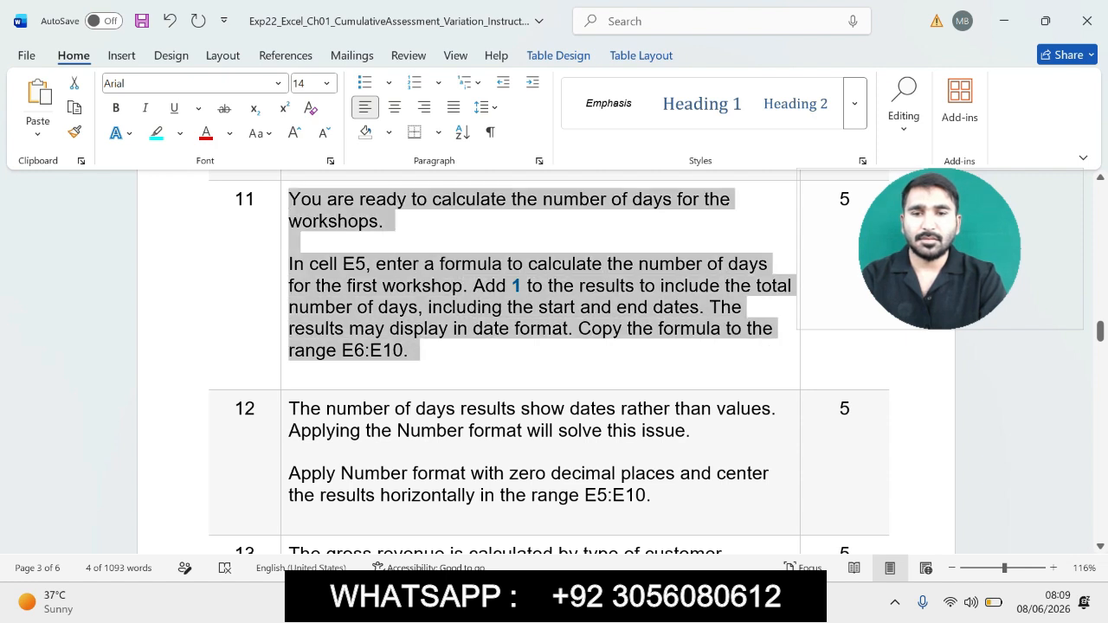
{"action": "left_click", "coordinate": [563, 325]}
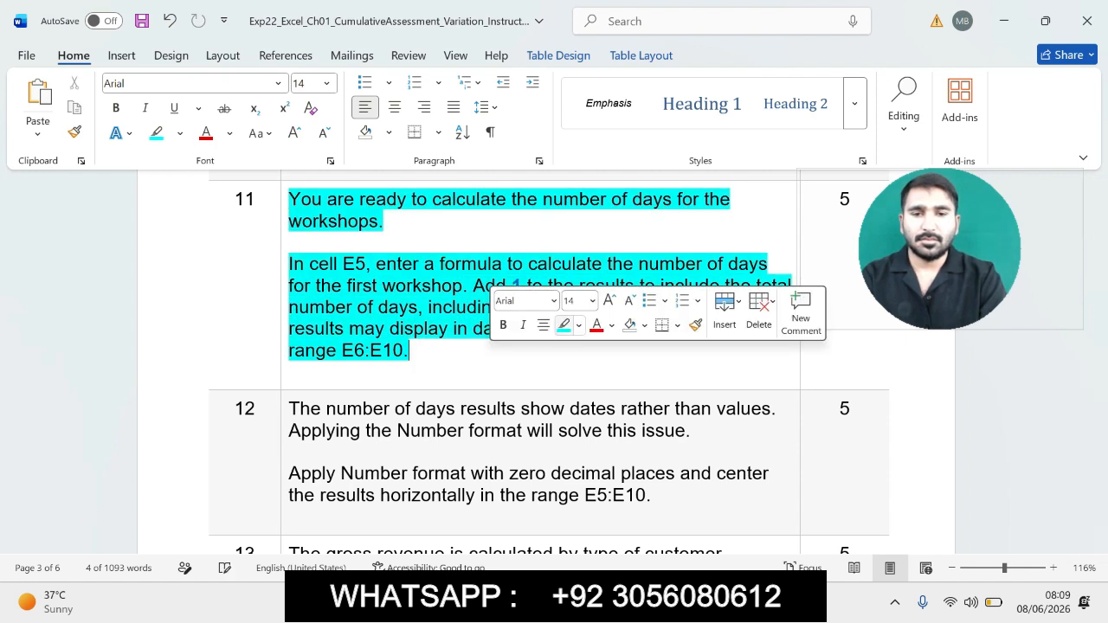
{"action": "left_click_drag", "start_coordinate": [1100, 331], "coordinate": [1100, 325]}
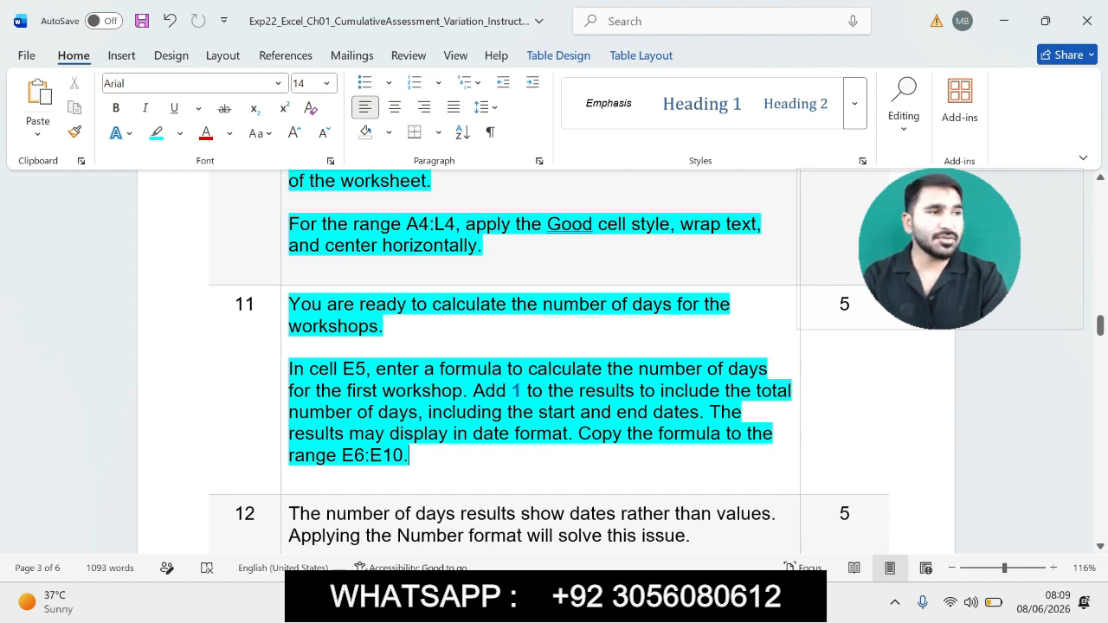
{"action": "left_click_drag", "start_coordinate": [288, 369], "coordinate": [408, 455]}
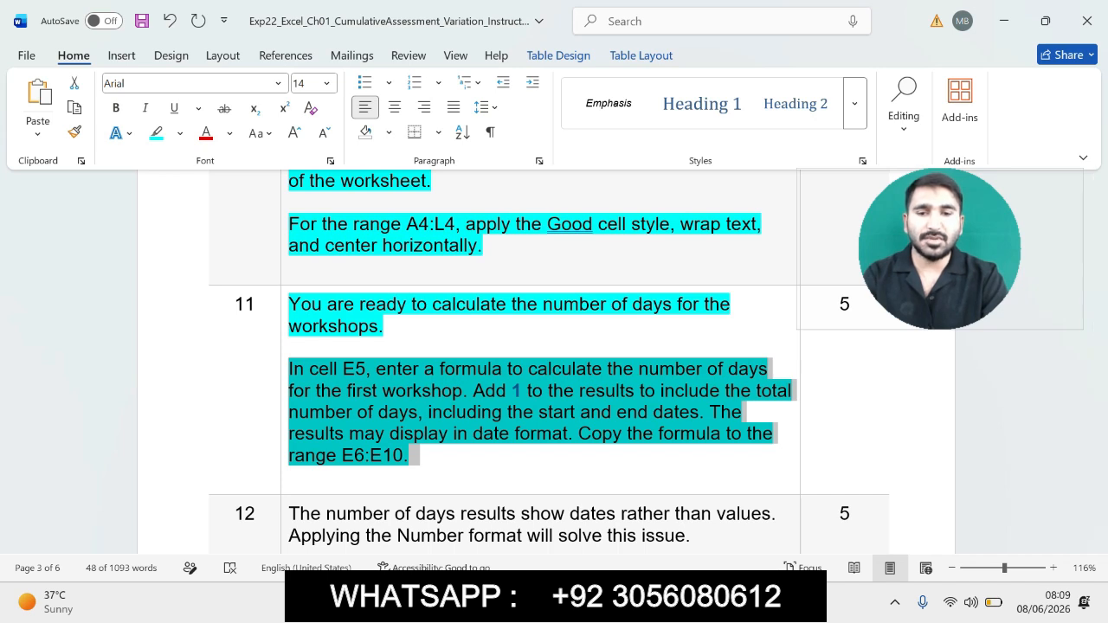
Switch to the Excel workbook and enter the formula =(D5-C5)+1 in cell E5 under # of Days.
{"action": "key", "text": "alt+Tab"}
{"action": "left_click", "coordinate": [678, 336]}
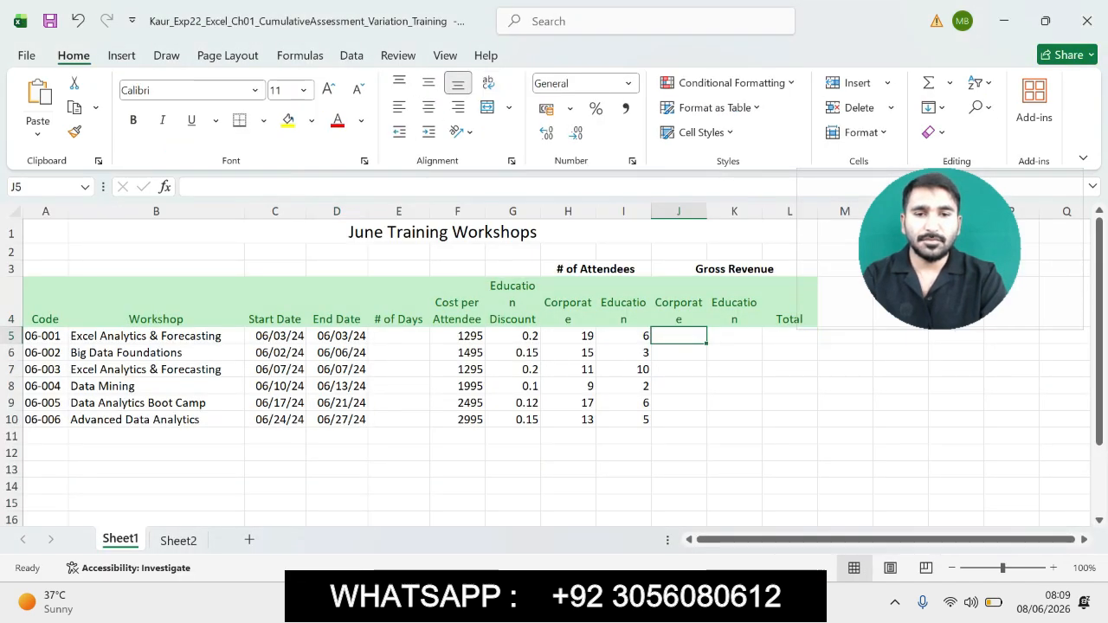
{"action": "left_click", "coordinate": [399, 336]}
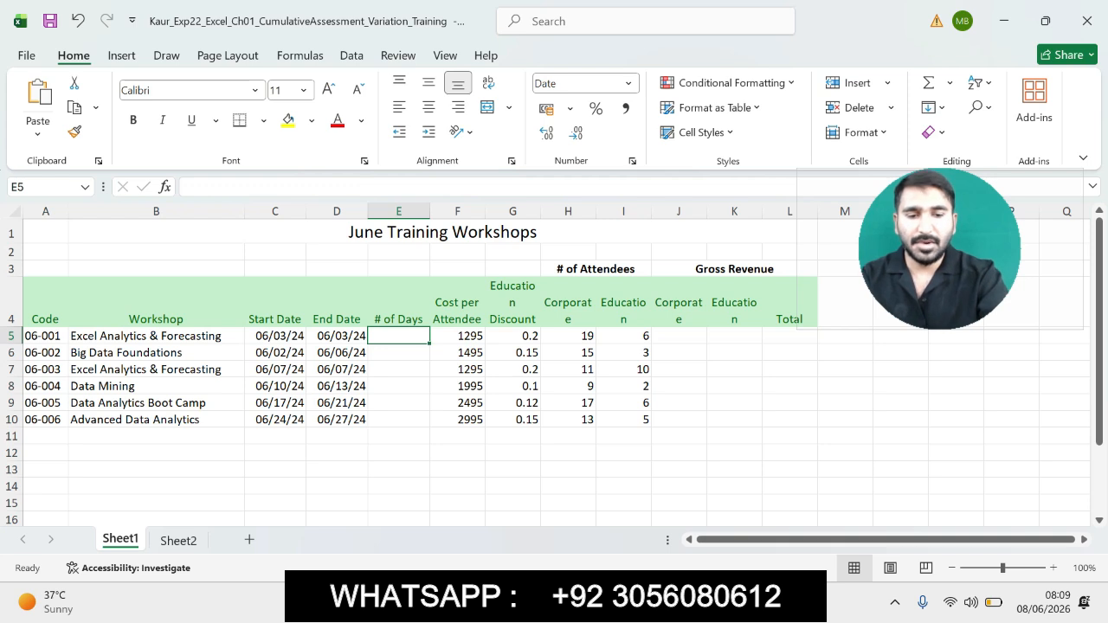
{"action": "type", "text": "="}
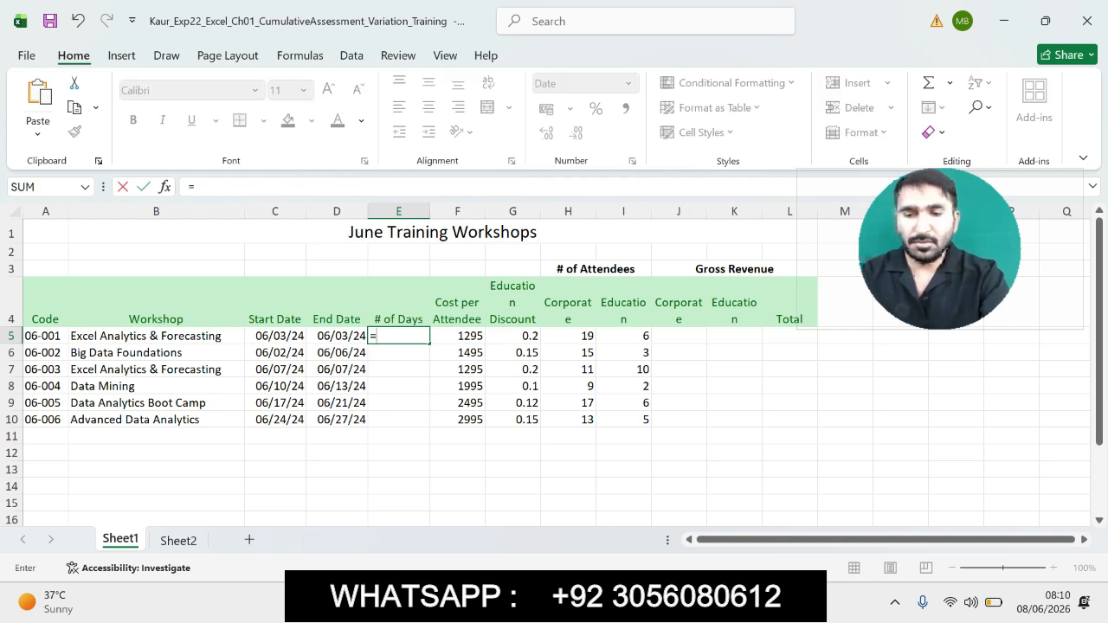
{"action": "type", "text": "("}
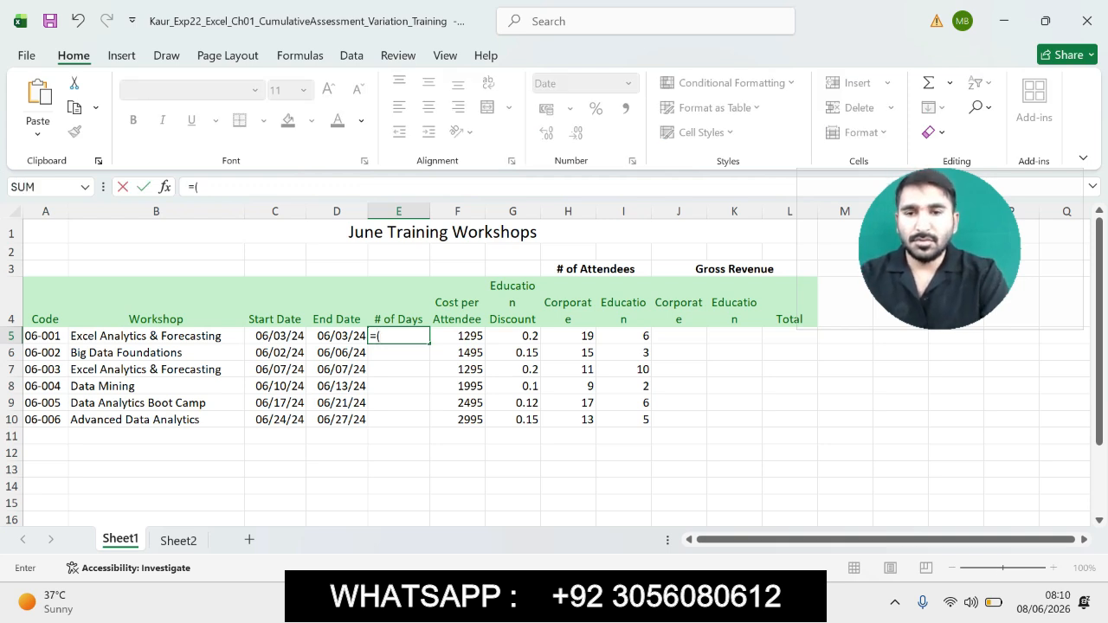
{"action": "left_click", "coordinate": [336, 336]}
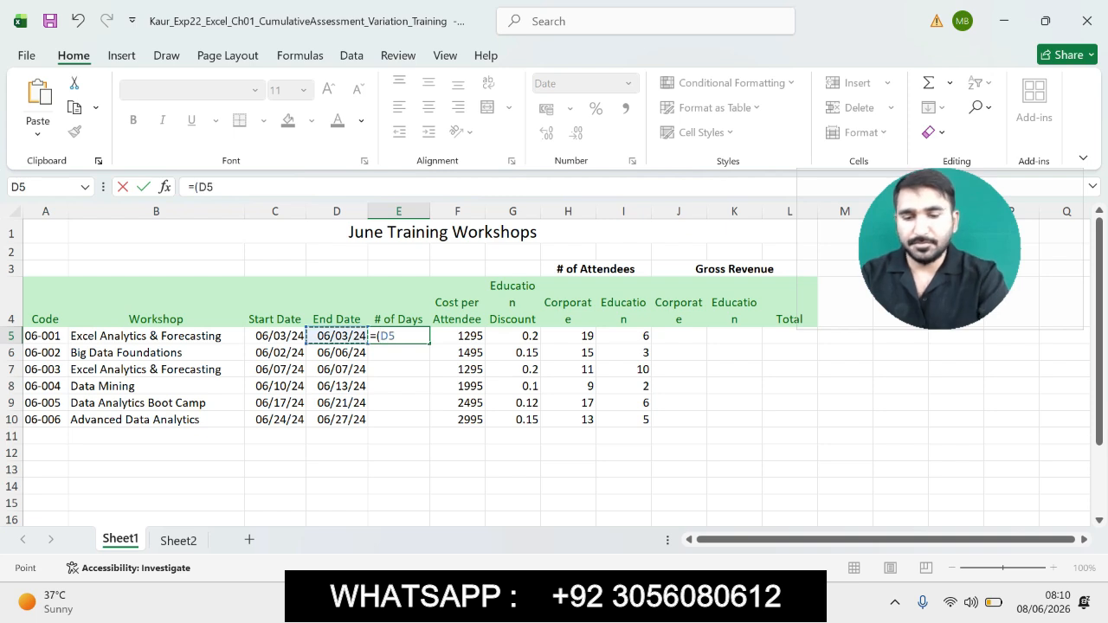
{"action": "type", "text": "-"}
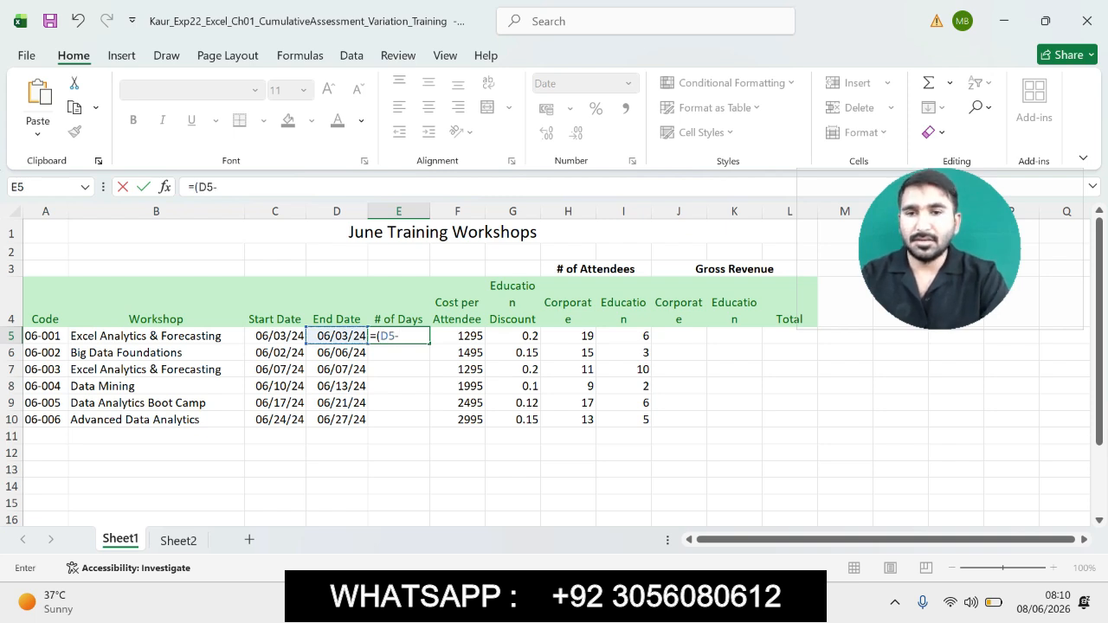
{"action": "left_click", "coordinate": [275, 335]}
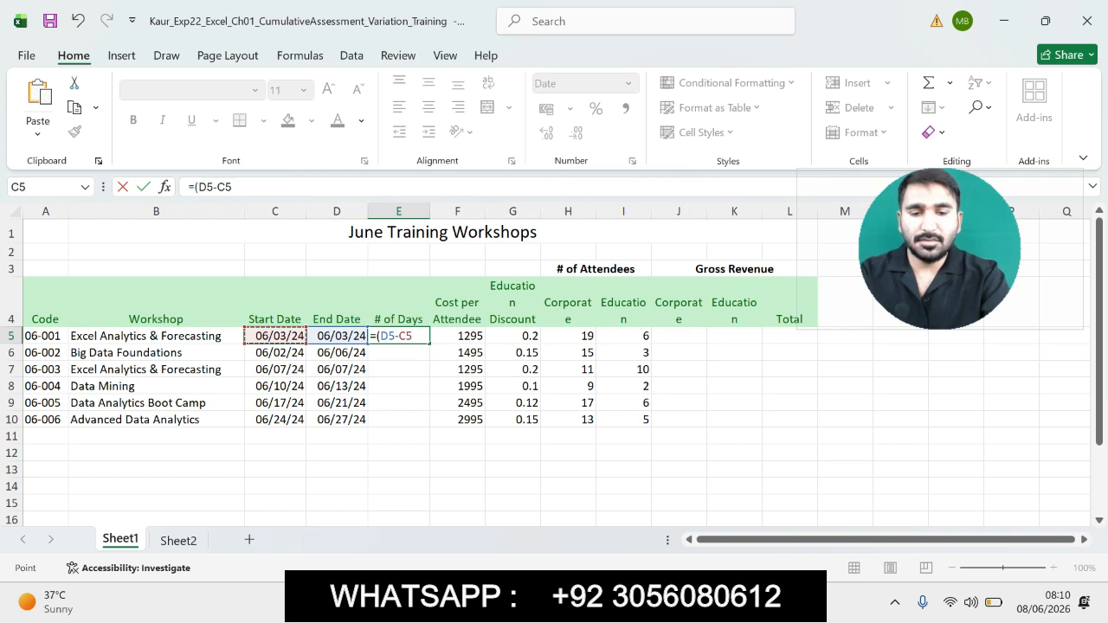
{"action": "type", "text": ")+1"}
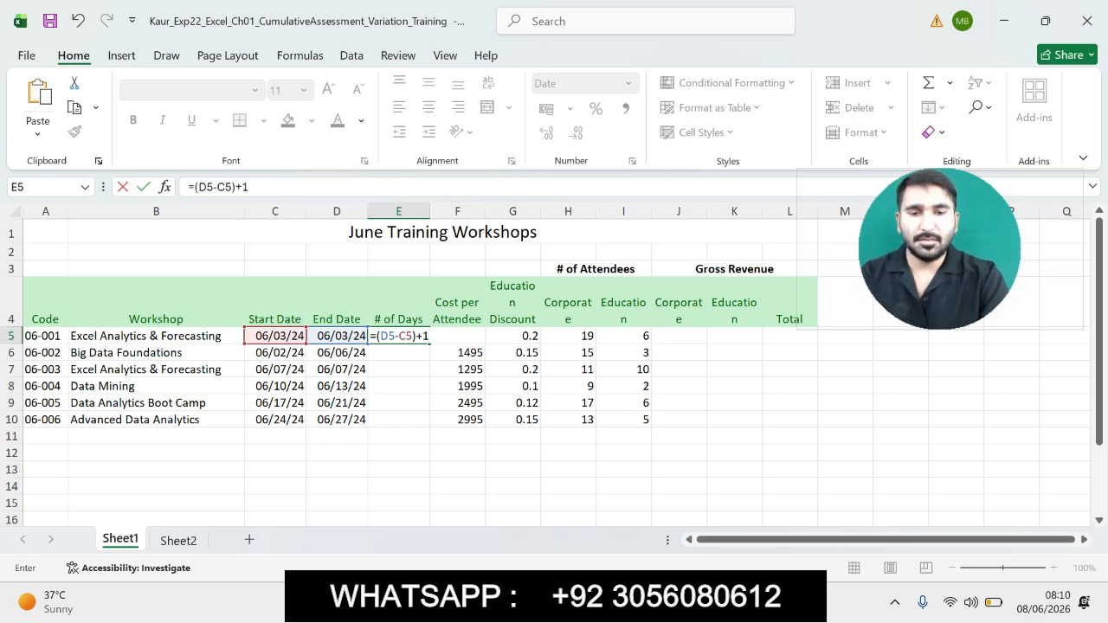
{"action": "key", "text": "Return"}
Check the copy instruction of step 11 in Word, then copy the E5 formula down to E6:E10 in Excel.
{"action": "left_click", "coordinate": [398, 336]}
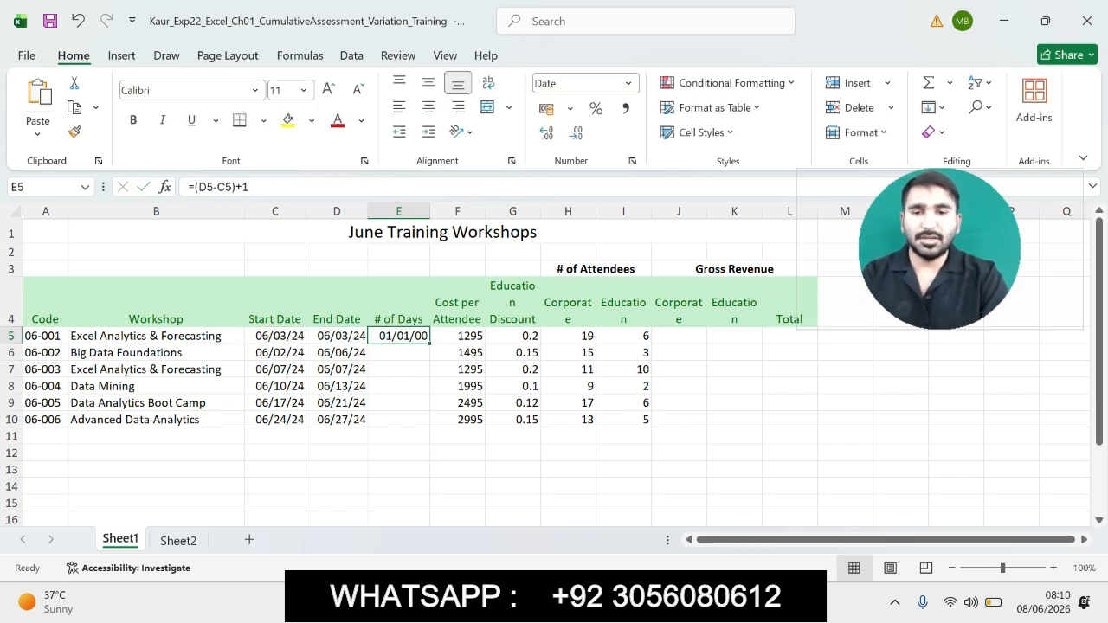
{"action": "mouse_move", "coordinate": [769, 601]}
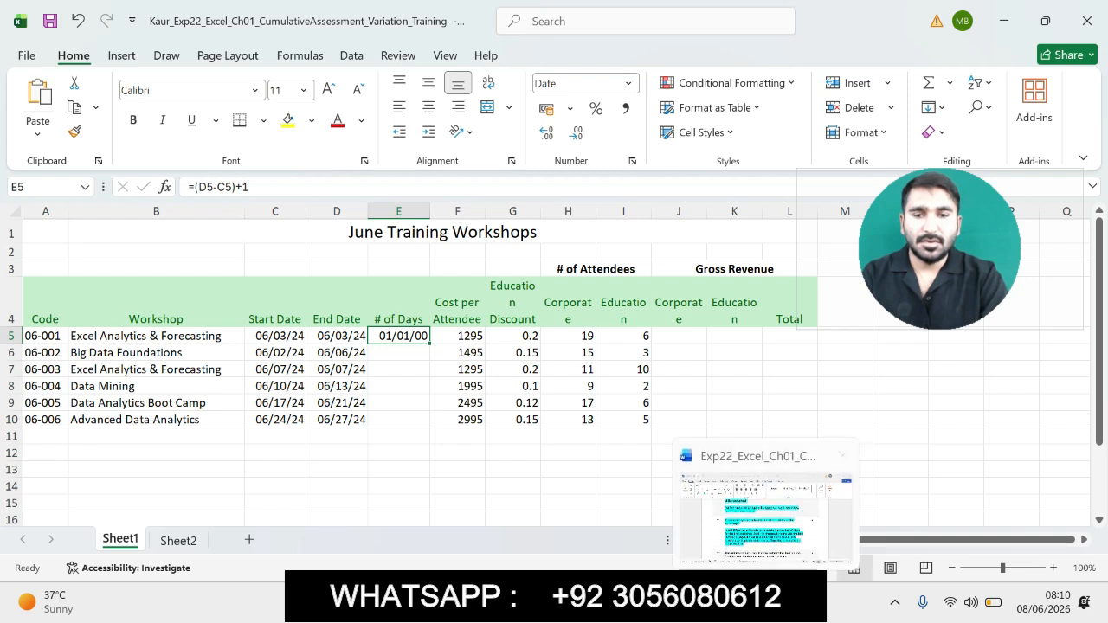
{"action": "left_click", "coordinate": [769, 523]}
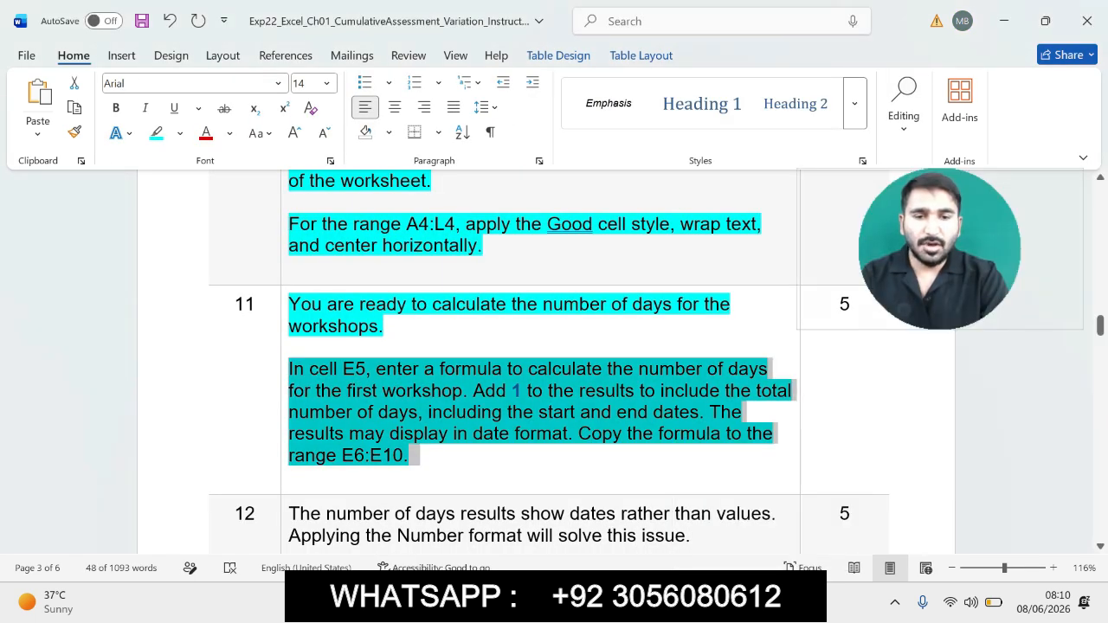
{"action": "left_click", "coordinate": [579, 434]}
{"action": "left_click_drag", "start_coordinate": [579, 433], "coordinate": [417, 455]}
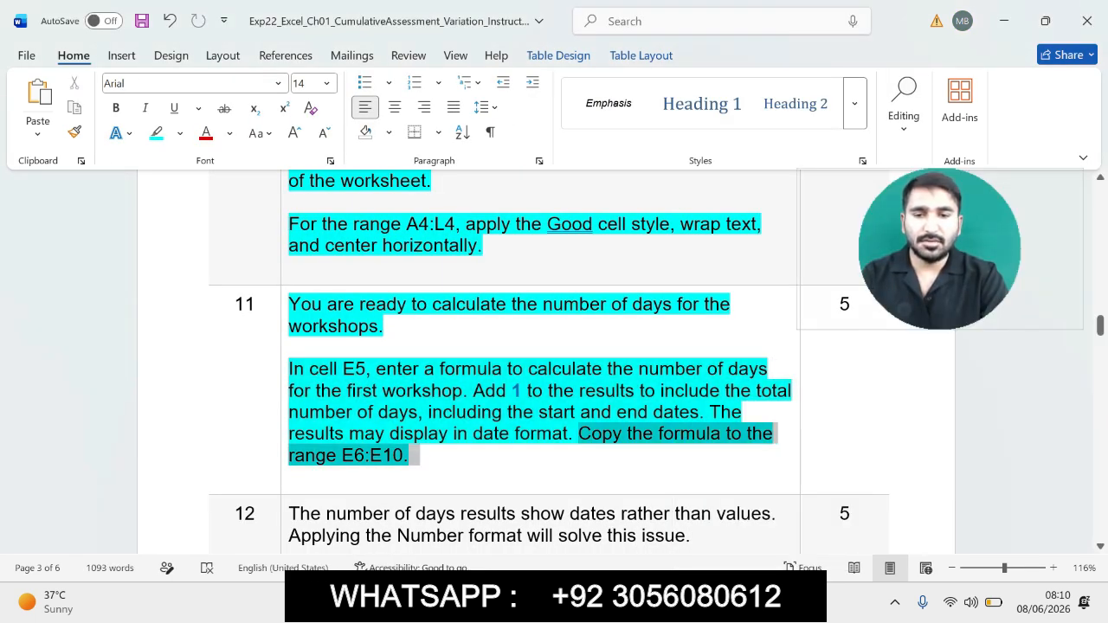
{"action": "key", "text": "alt+Tab"}
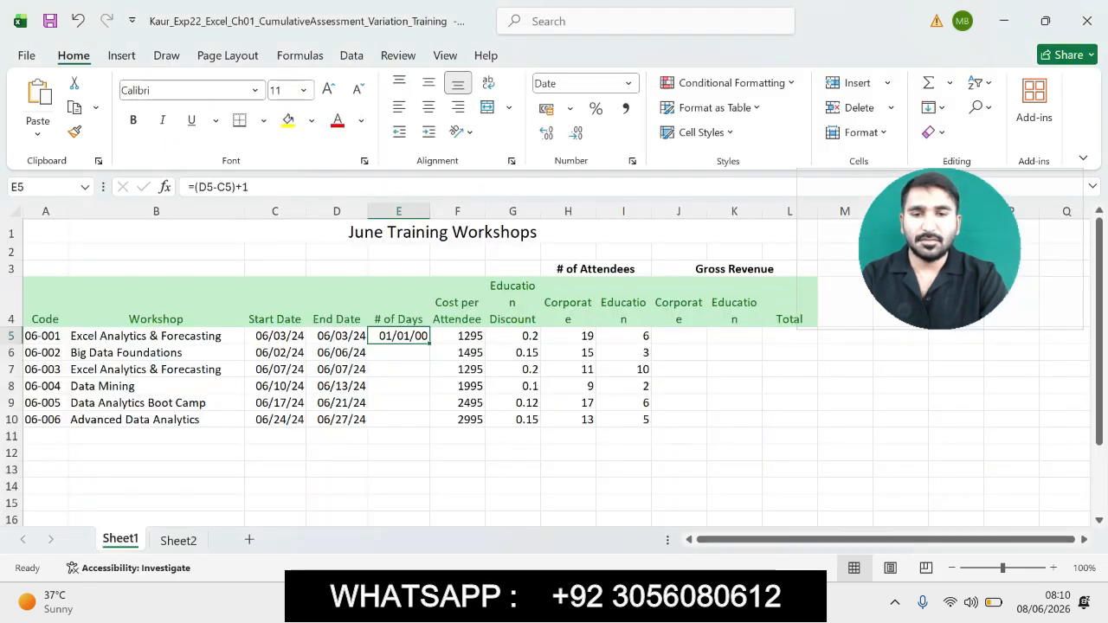
{"action": "left_click_drag", "start_coordinate": [429, 344], "coordinate": [430, 427]}
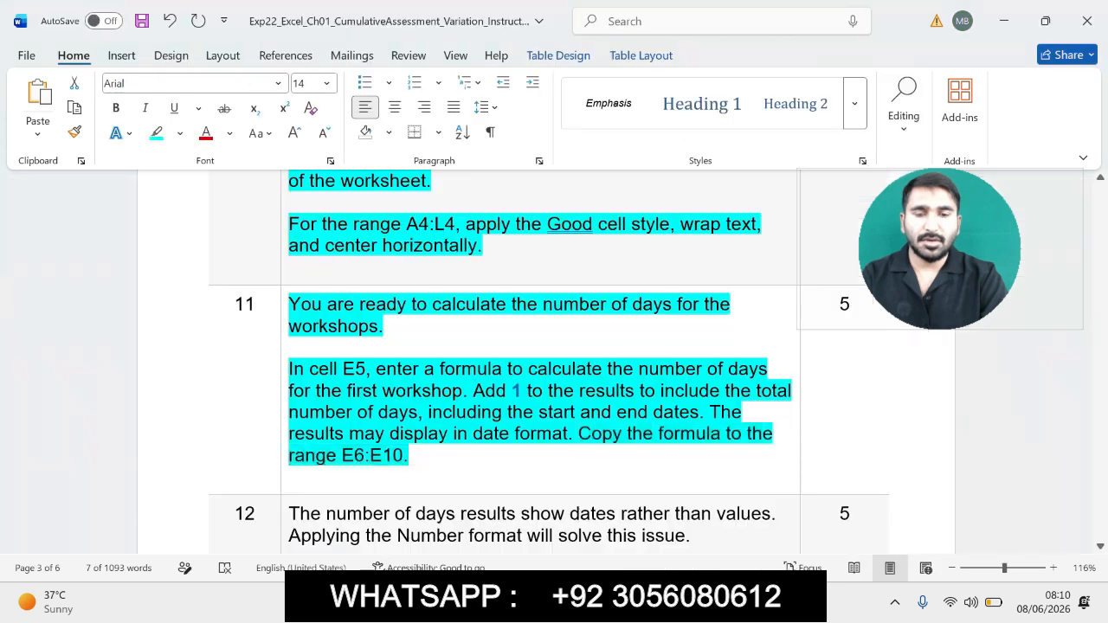
Switch to the Word instructions and highlight the full text of step 12 in turquoise.
{"action": "key", "text": "alt+Tab"}
{"action": "left_click_drag", "start_coordinate": [1099, 325], "coordinate": [1099, 340]}
{"action": "left_click_drag", "start_coordinate": [290, 241], "coordinate": [673, 334]}
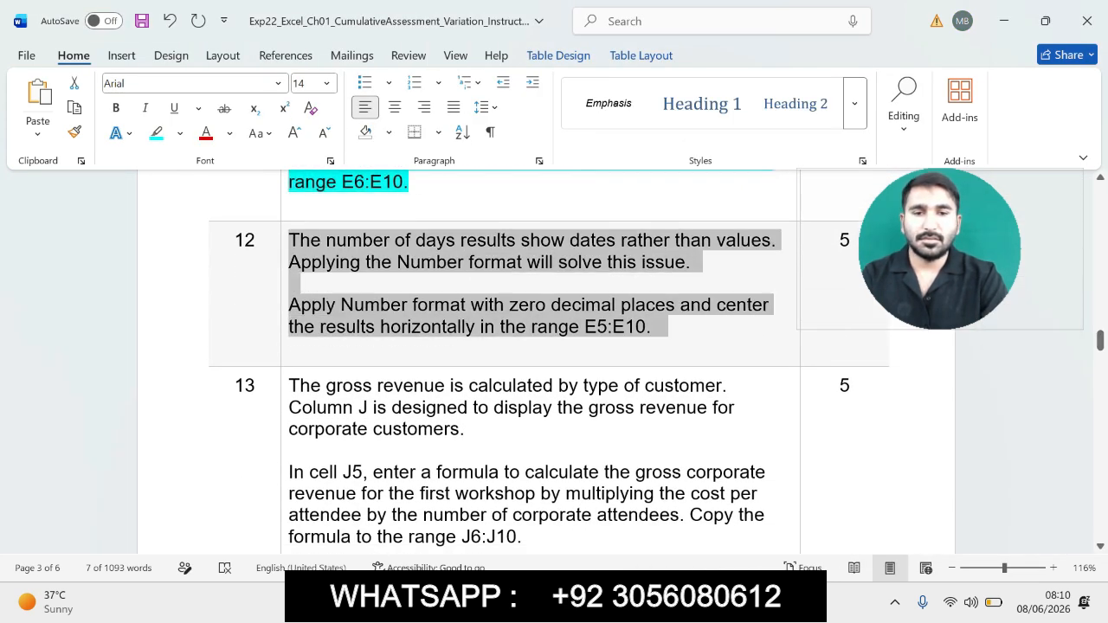
{"action": "left_click", "coordinate": [759, 315]}
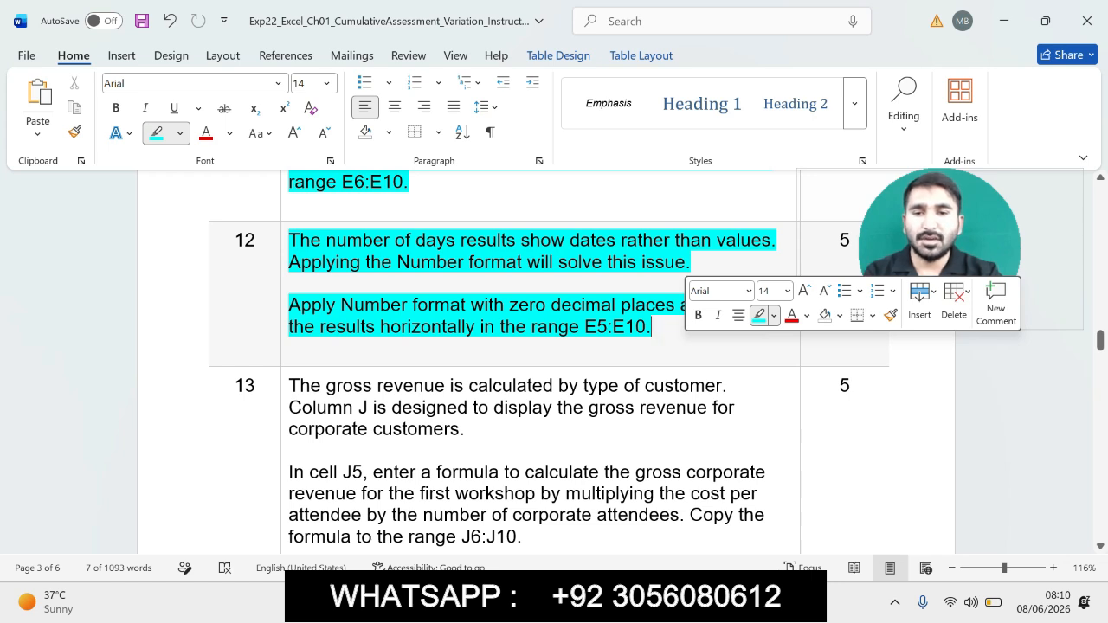
{"action": "left_click_drag", "start_coordinate": [288, 305], "coordinate": [668, 326]}
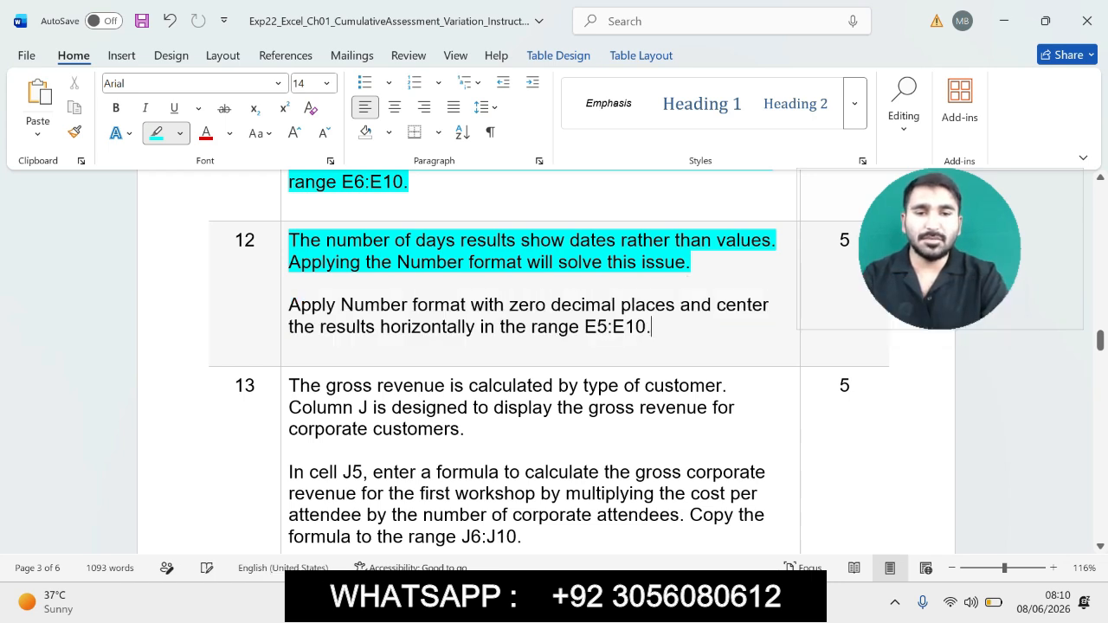
{"action": "mouse_move", "coordinate": [289, 305]}
{"action": "left_mouse_down"}
{"action": "mouse_move", "coordinate": [477, 326]}
{"action": "mouse_move", "coordinate": [651, 326]}
{"action": "left_mouse_up"}
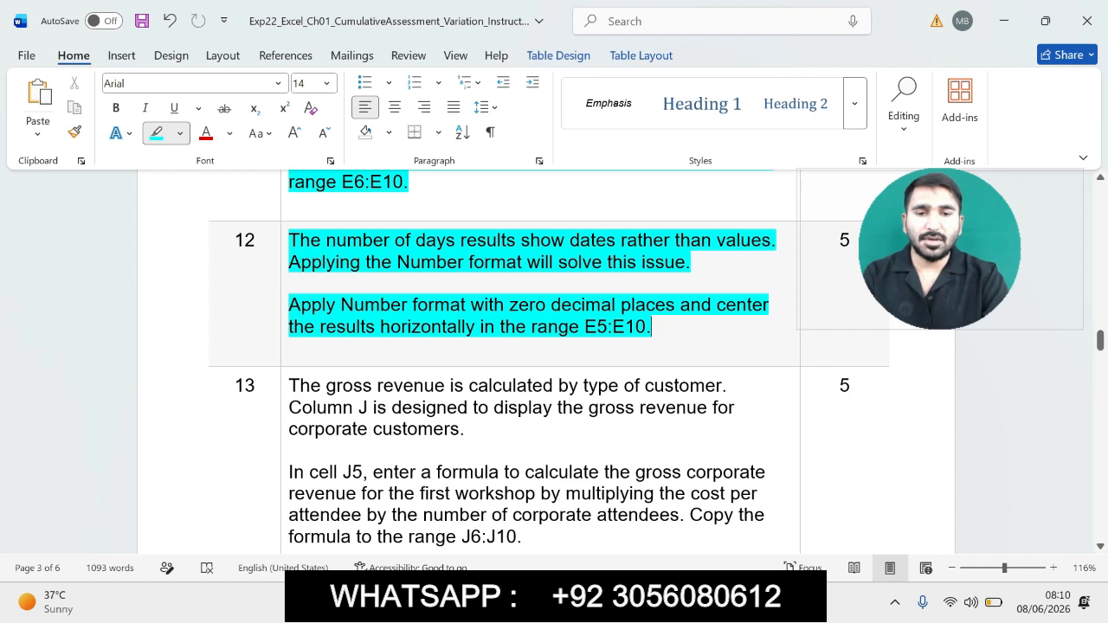
{"action": "key", "text": "ctrl+z"}
{"action": "key", "text": "ctrl+z"}
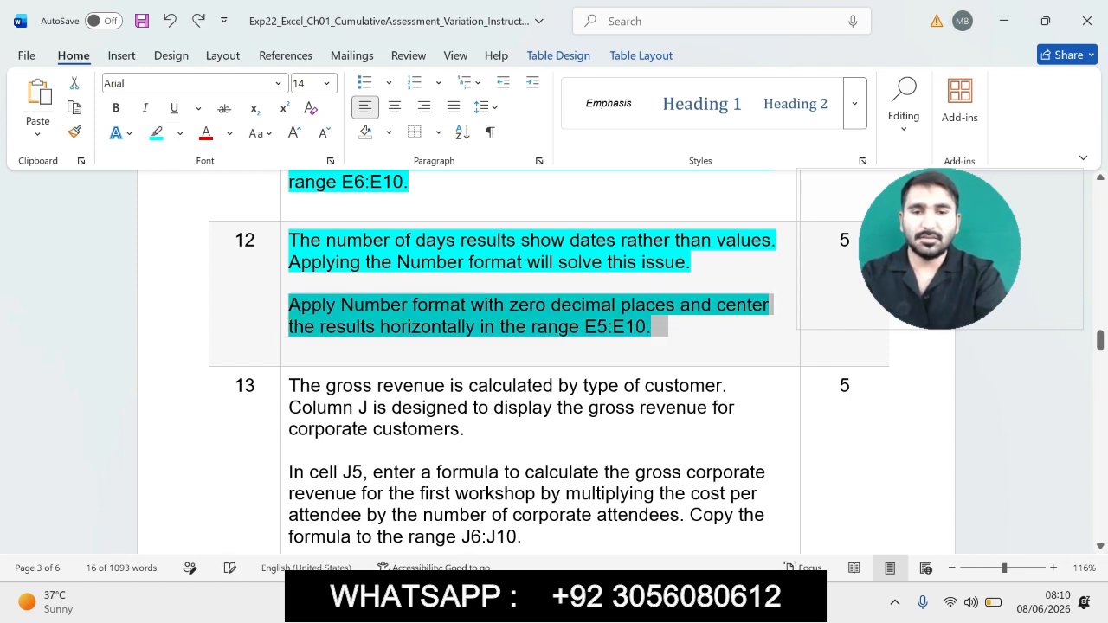
Copy the range reference E5:E10 from step 12 and use it to select that range in the Excel workbook.
{"action": "left_click", "coordinate": [586, 327]}
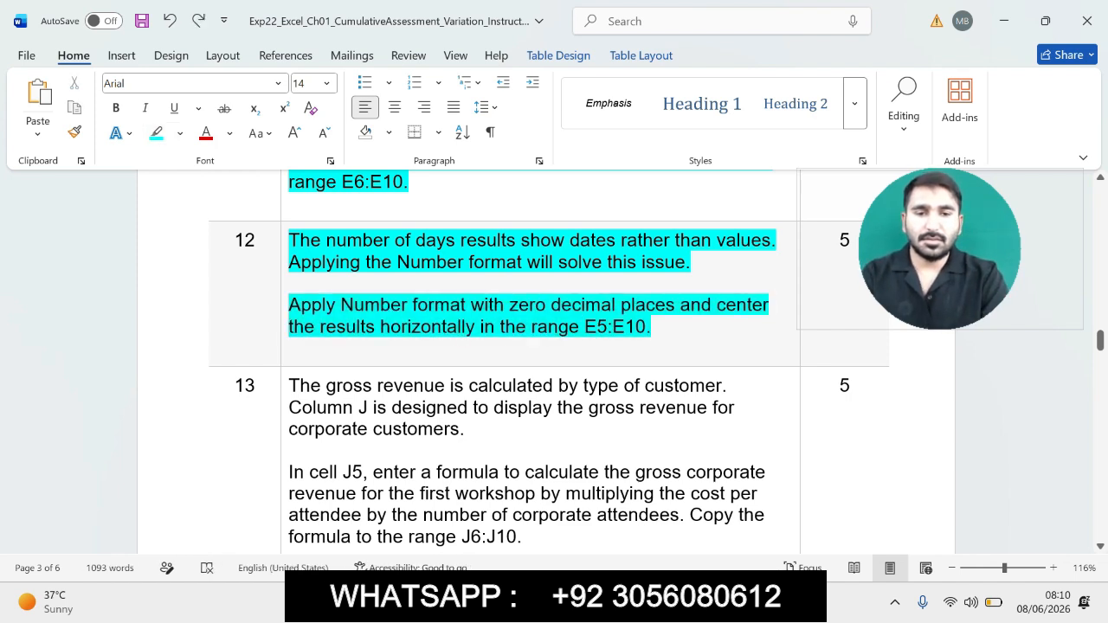
{"action": "left_click_drag", "start_coordinate": [585, 327], "coordinate": [646, 327]}
{"action": "key", "text": "ctrl+c"}
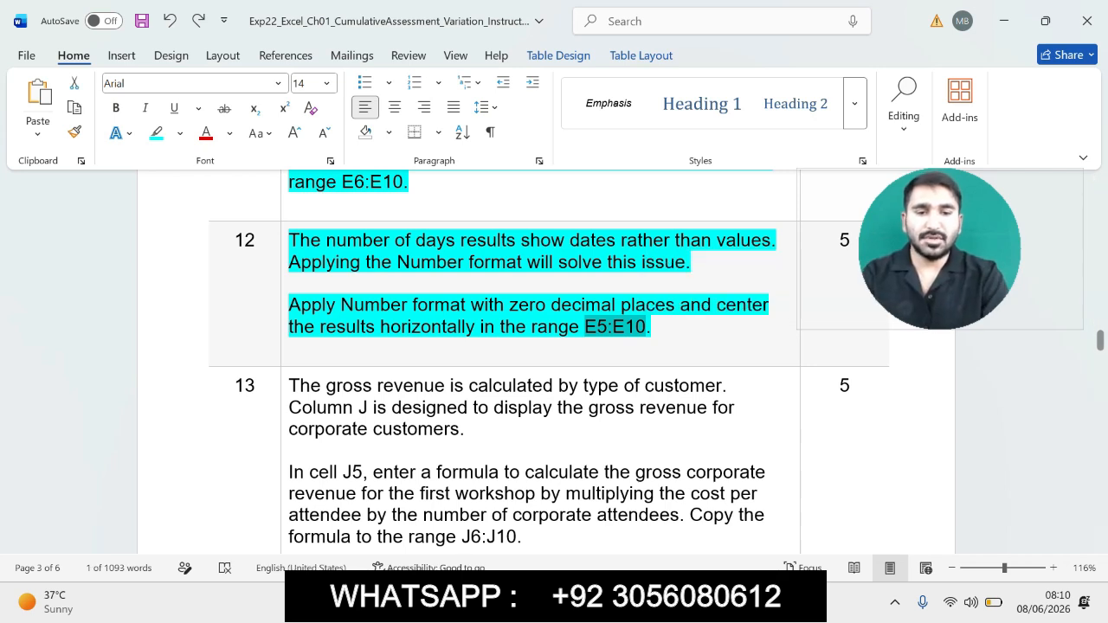
{"action": "key", "text": "alt+Tab"}
{"action": "left_click", "coordinate": [45, 187]}
{"action": "key", "text": "ctrl+v"}
{"action": "key", "text": "Return"}
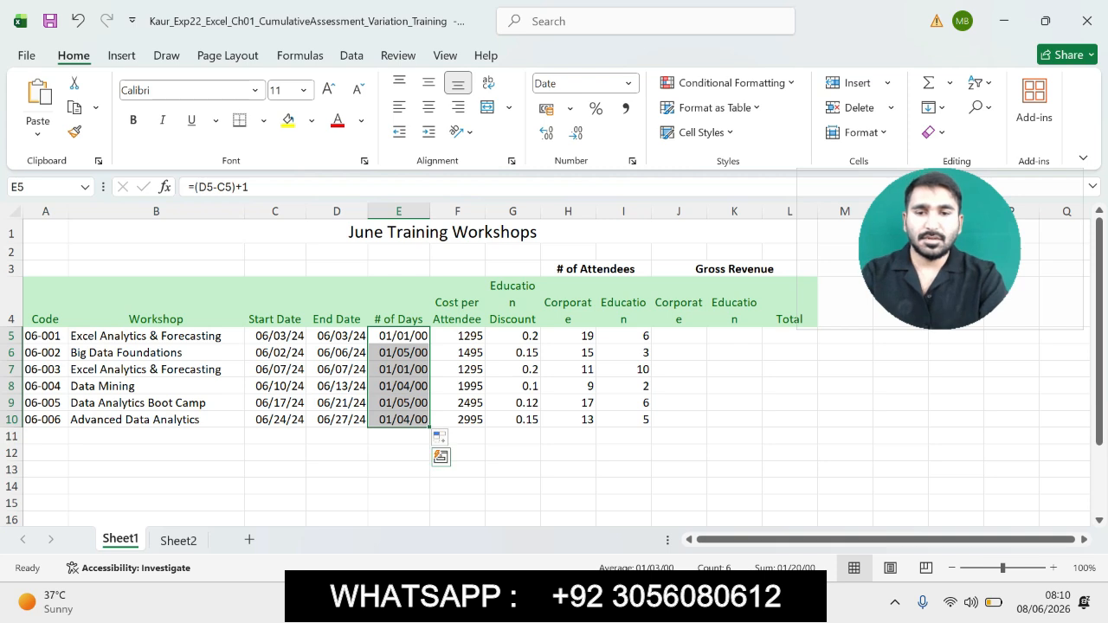
Review the number format and centering instruction of step 12 in Word, then return to the Excel workbook.
{"action": "key", "text": "alt+Tab"}
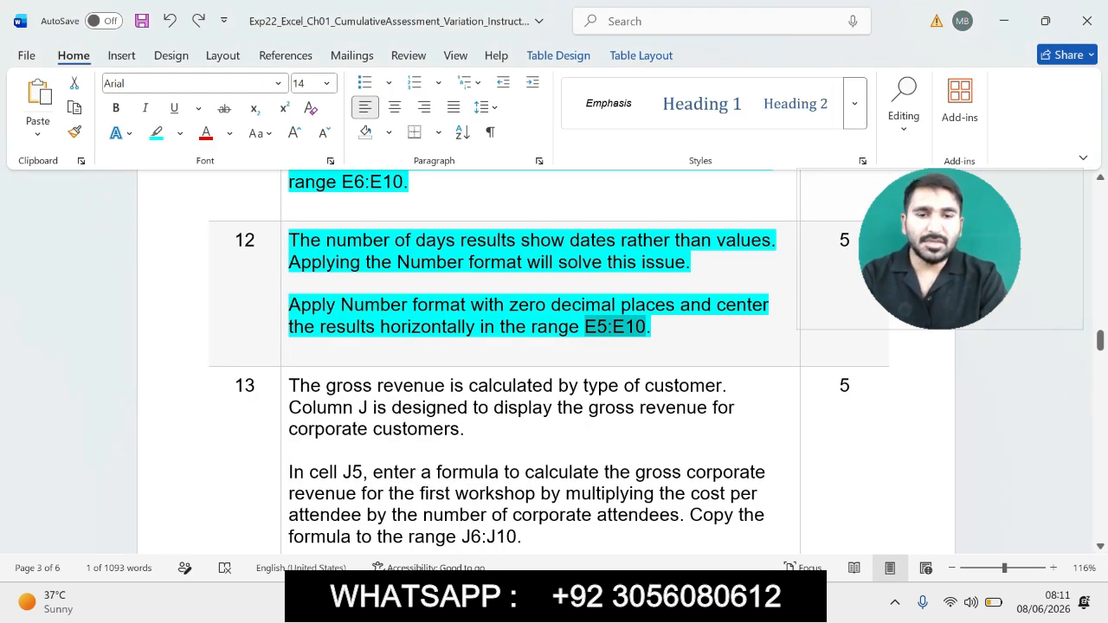
{"action": "left_click_drag", "start_coordinate": [290, 283], "coordinate": [531, 326]}
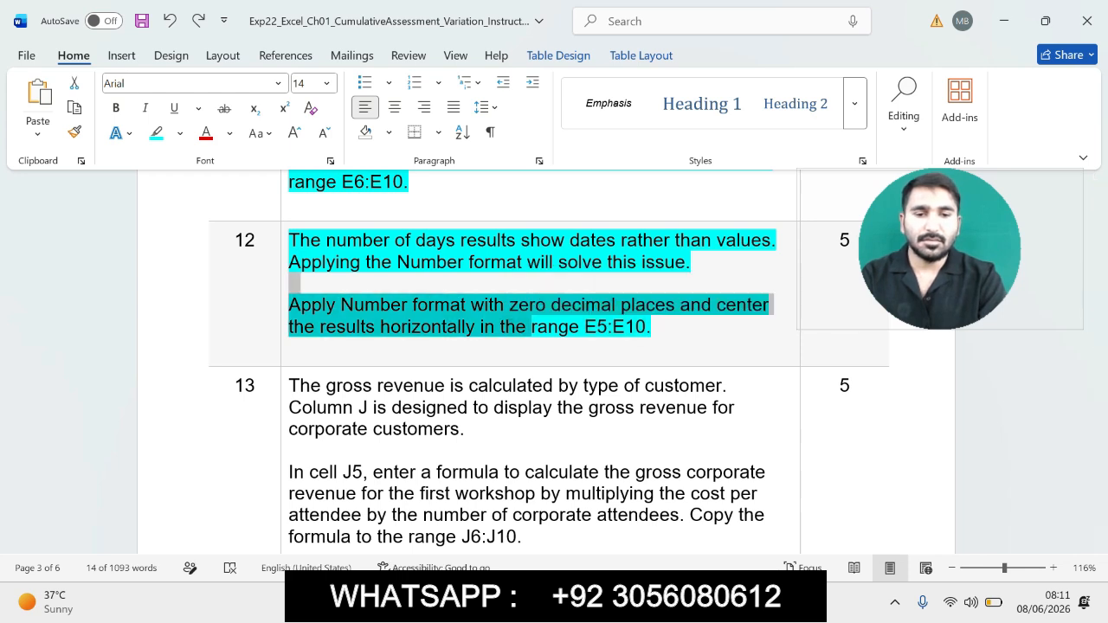
{"action": "key", "text": "alt+Tab"}
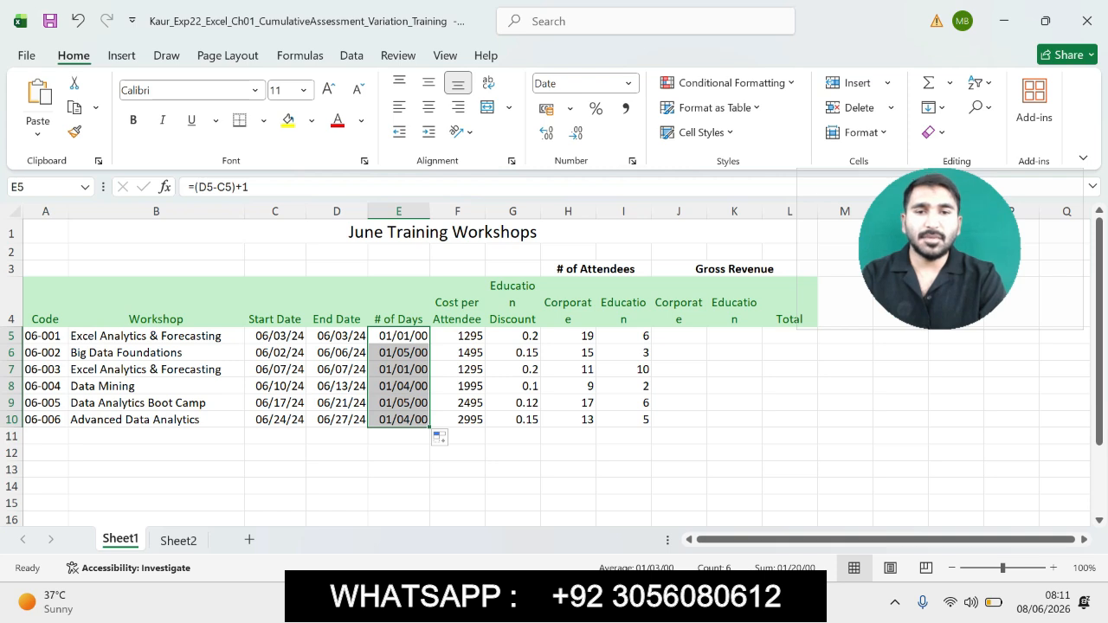
Apply the Number format with 0 decimal places to the selected range E5:E10.
{"action": "left_click", "coordinate": [632, 161]}
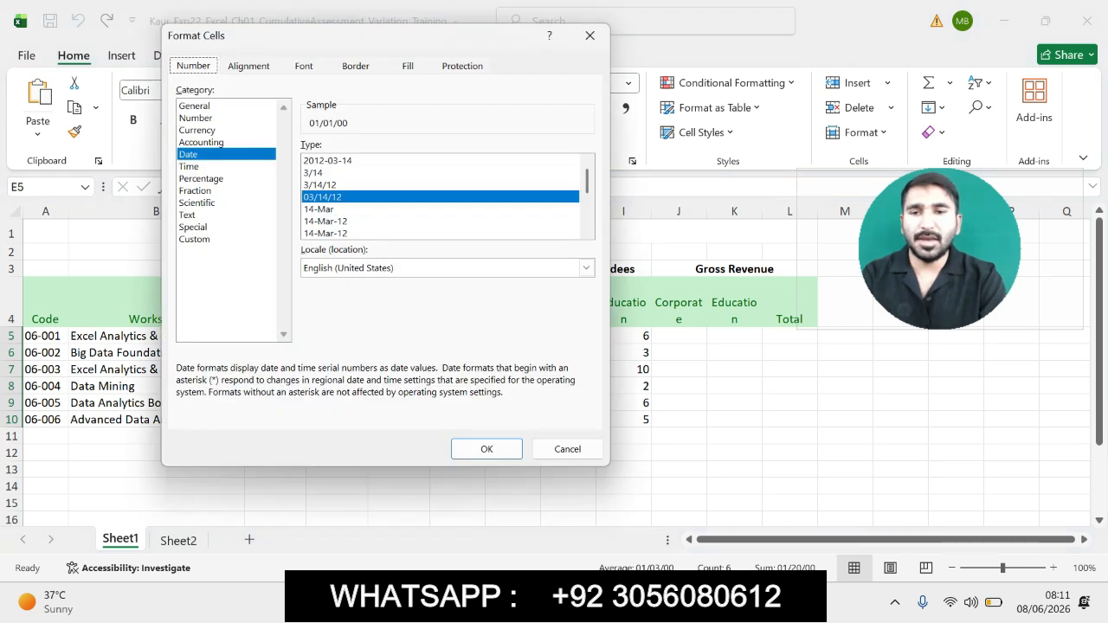
{"action": "left_click", "coordinate": [197, 118]}
{"action": "left_click", "coordinate": [416, 150]}
{"action": "left_click", "coordinate": [416, 151]}
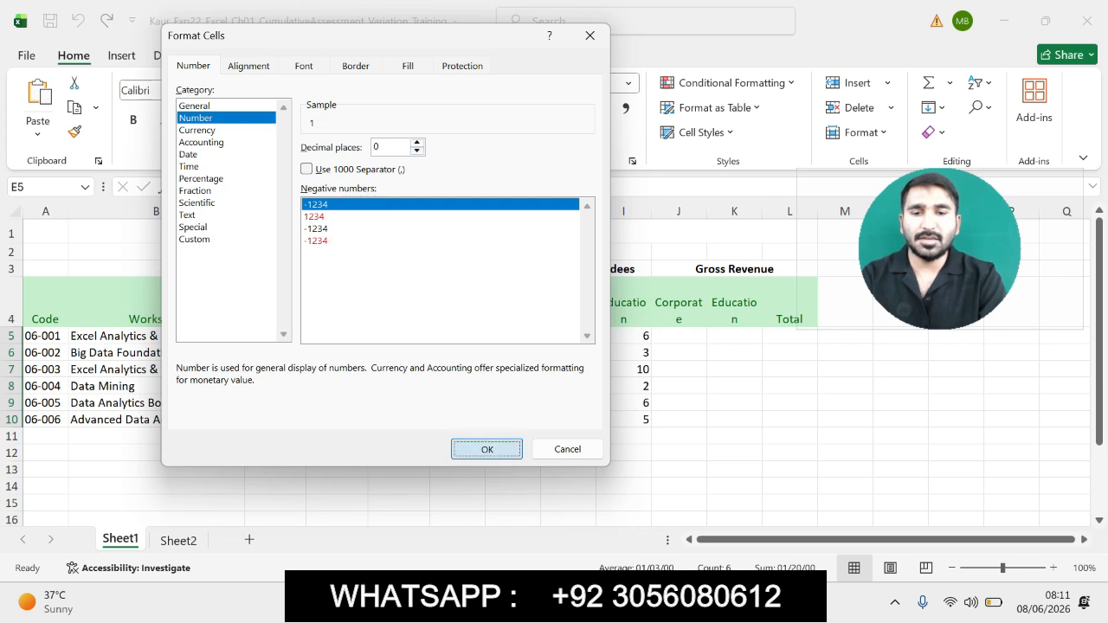
{"action": "key", "text": "Return"}
Recheck the alignment instruction of step 12 in Word, then center E5:E10 horizontally in the Excel workbook.
{"action": "key", "text": "alt+Tab"}
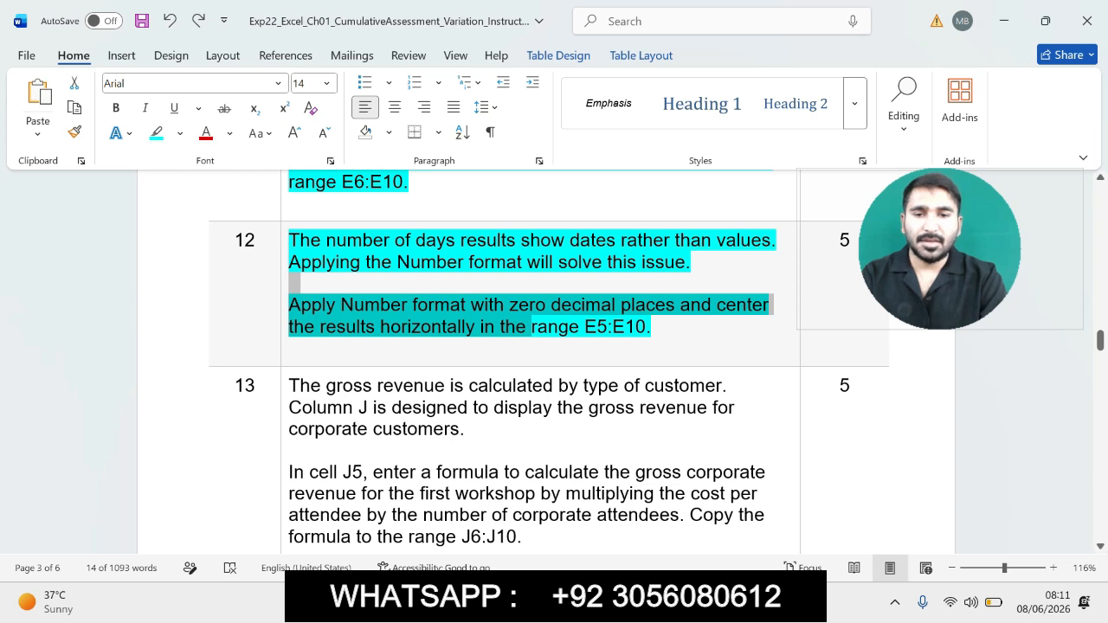
{"action": "key", "text": "alt+Tab"}
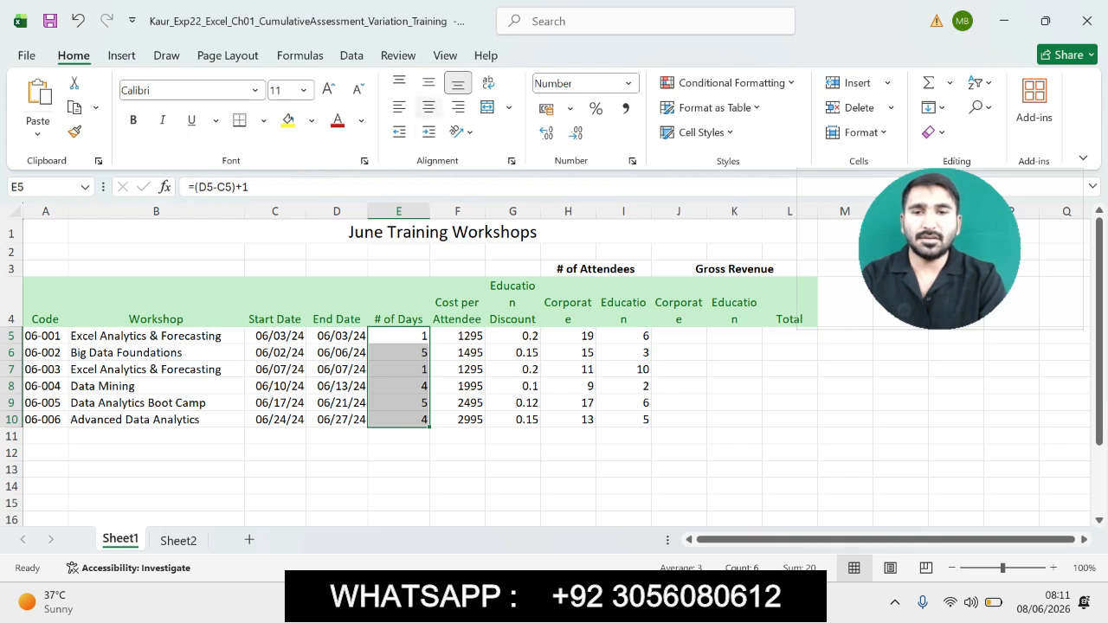
{"action": "left_click", "coordinate": [428, 106]}
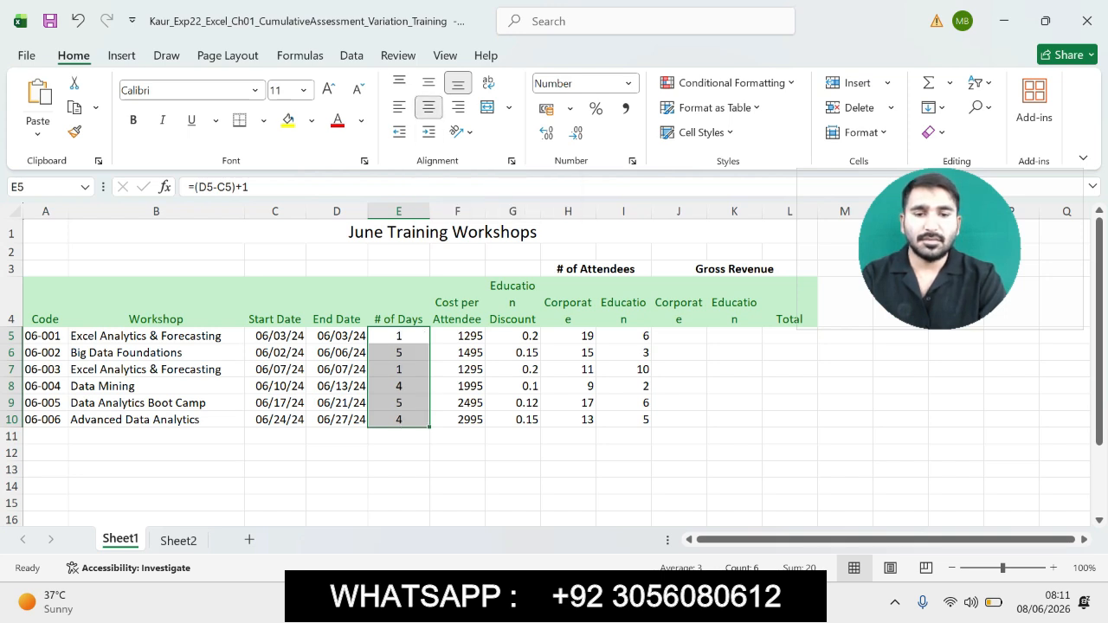
Switch to the Word instructions, highlight the full text of step 13 in turquoise and select its formula paragraph.
{"action": "key", "text": "alt+Tab"}
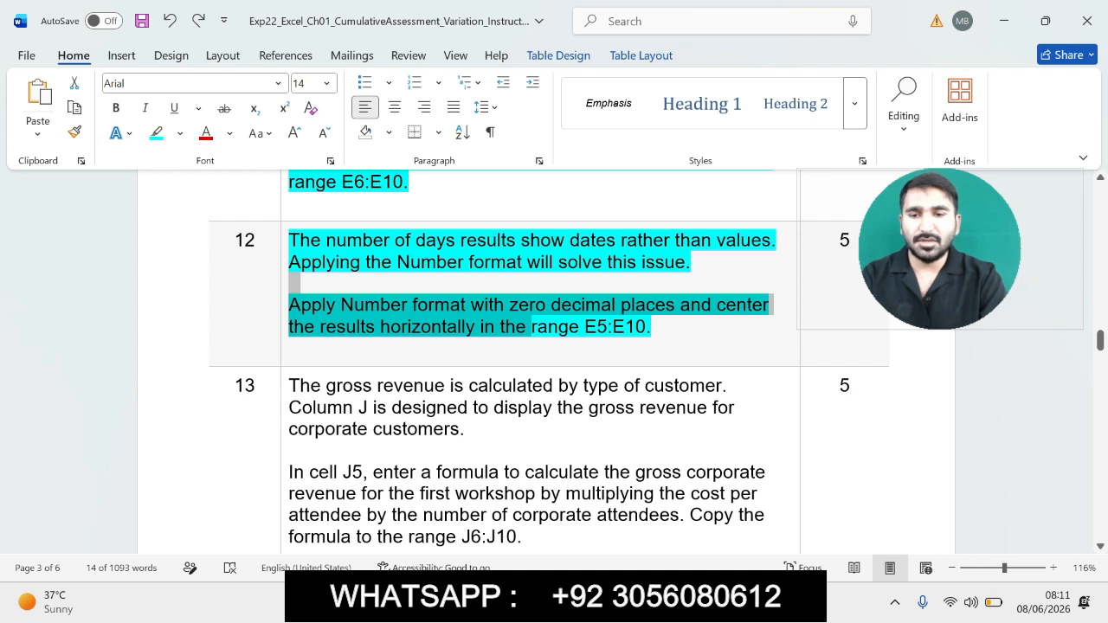
{"action": "left_click_drag", "start_coordinate": [289, 386], "coordinate": [609, 469]}
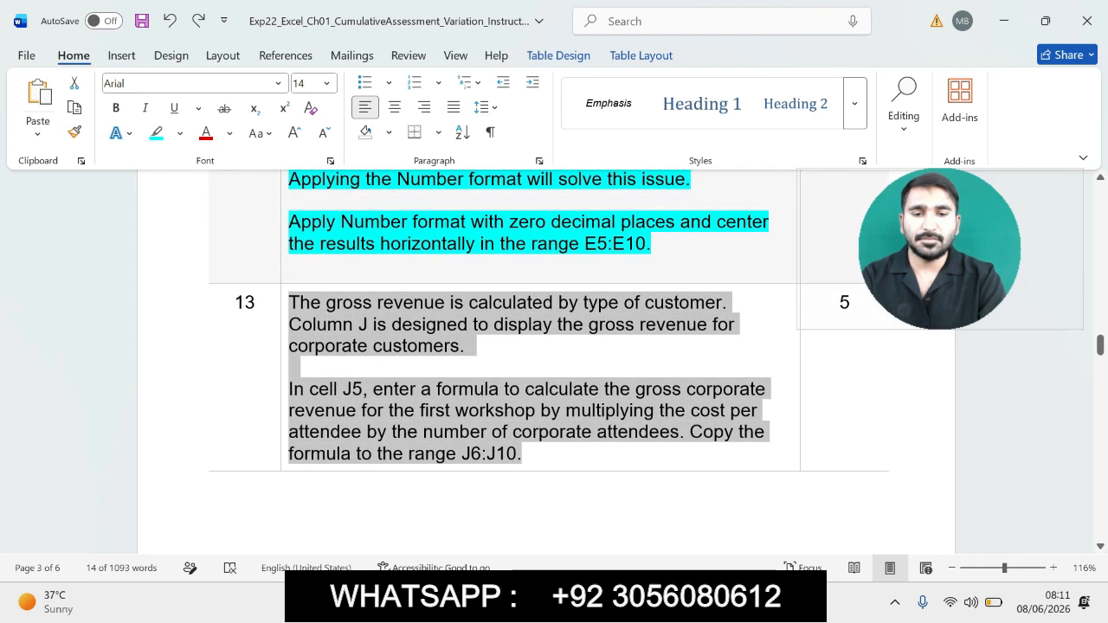
{"action": "left_click", "coordinate": [694, 445]}
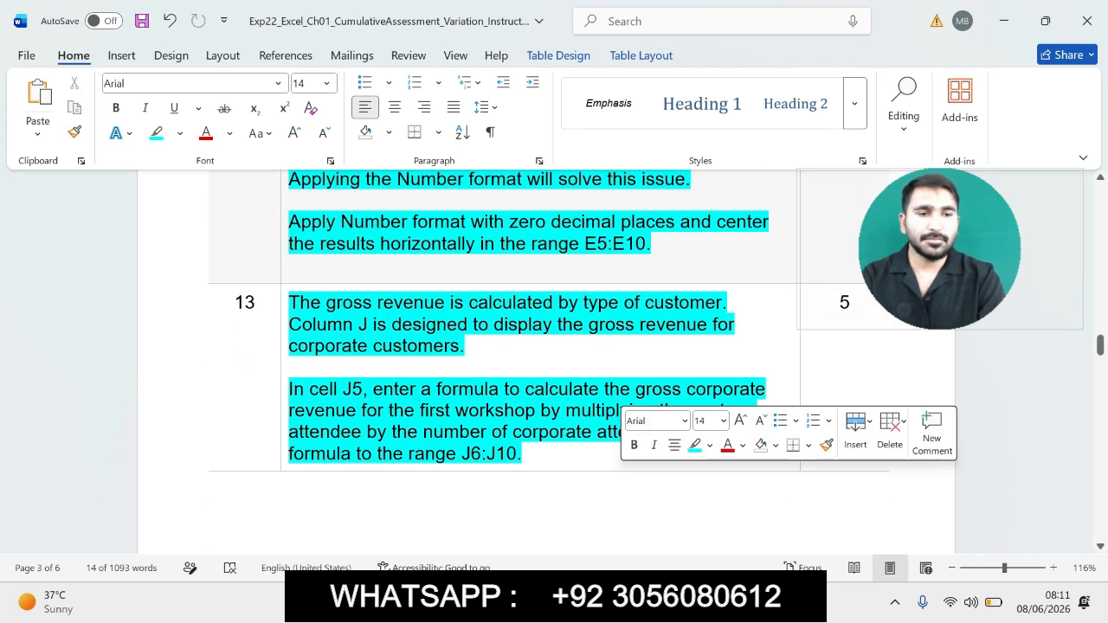
{"action": "left_click_drag", "start_coordinate": [1100, 345], "coordinate": [1100, 348]}
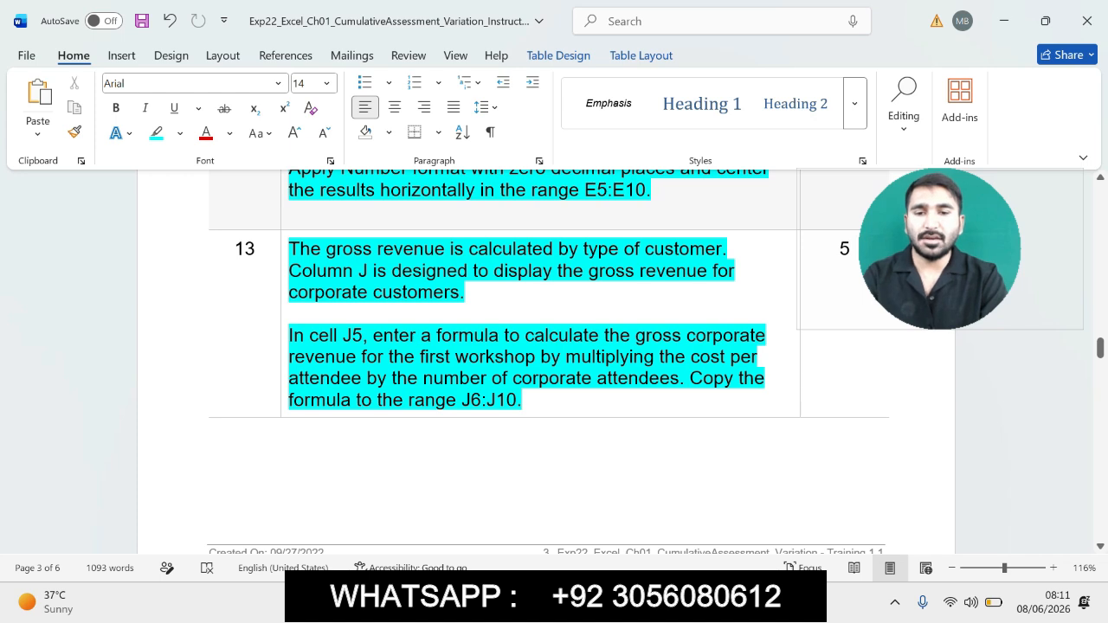
{"action": "key", "text": "ctrl+shift+Up"}
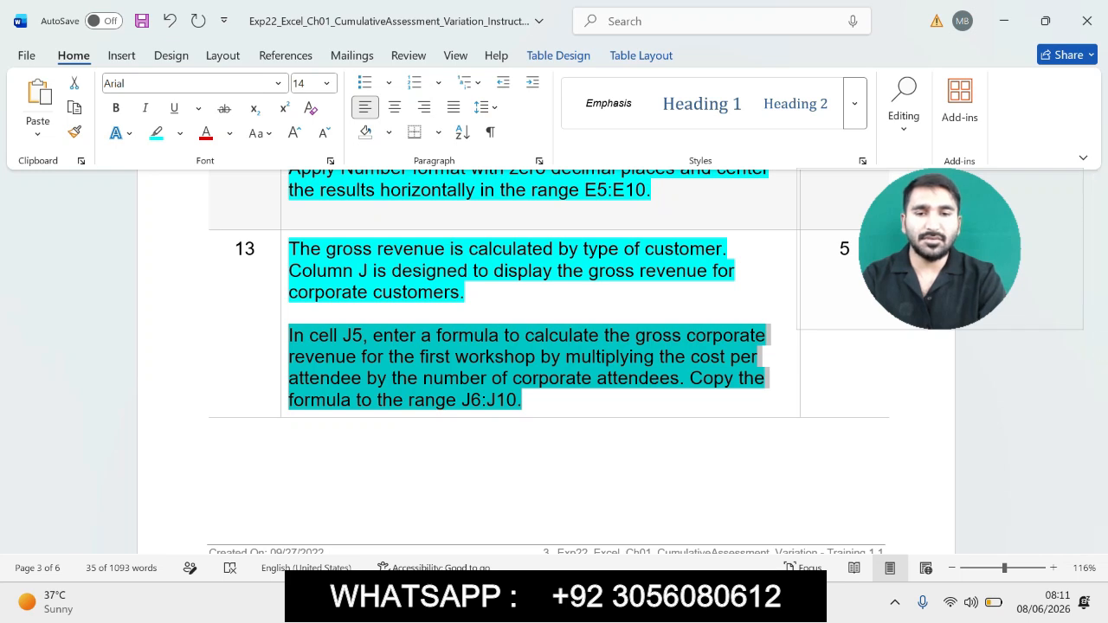
Switch to the Excel workbook and enter the formula =F5*H5 in cell J5 for the gross corporate revenue.
{"action": "left_click", "coordinate": [804, 603]}
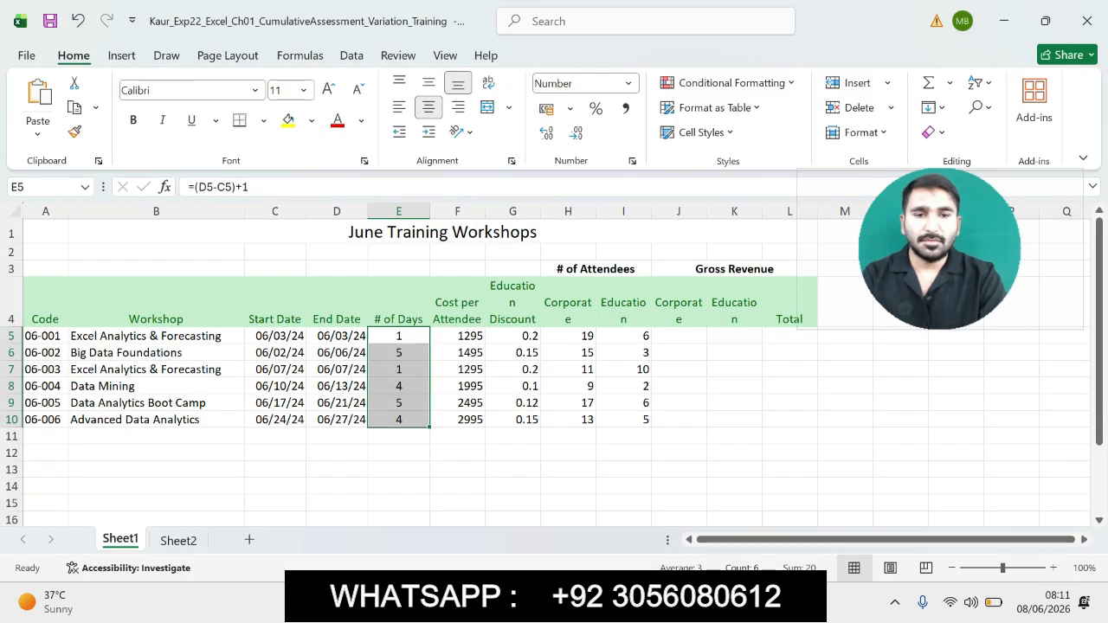
{"action": "left_click", "coordinate": [678, 336]}
{"action": "type", "text": "="}
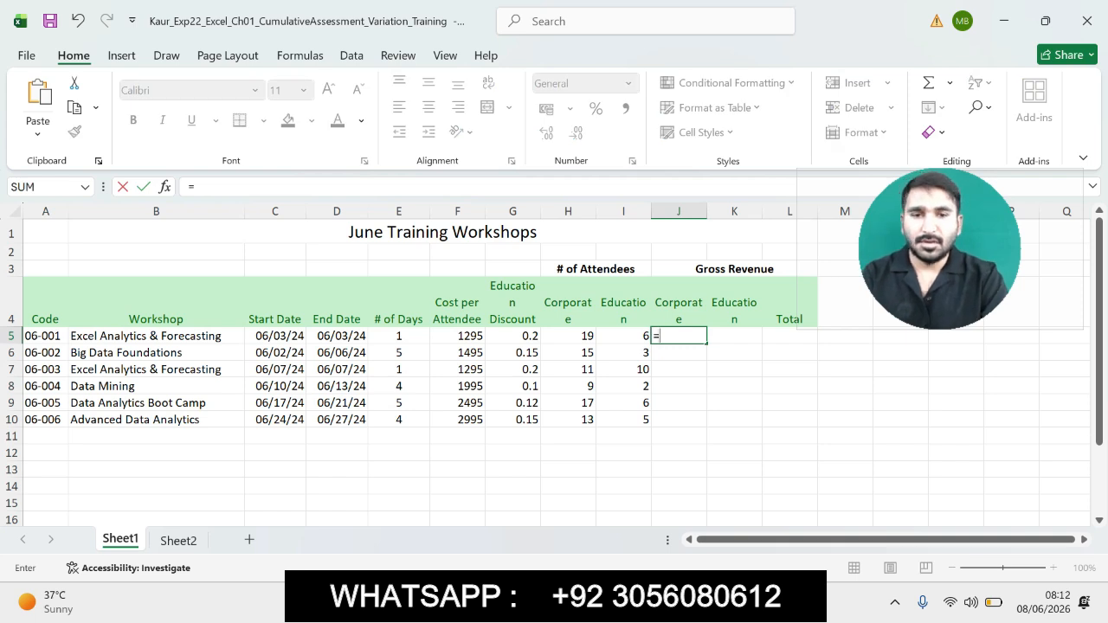
{"action": "left_click", "coordinate": [457, 336]}
{"action": "type", "text": "*"}
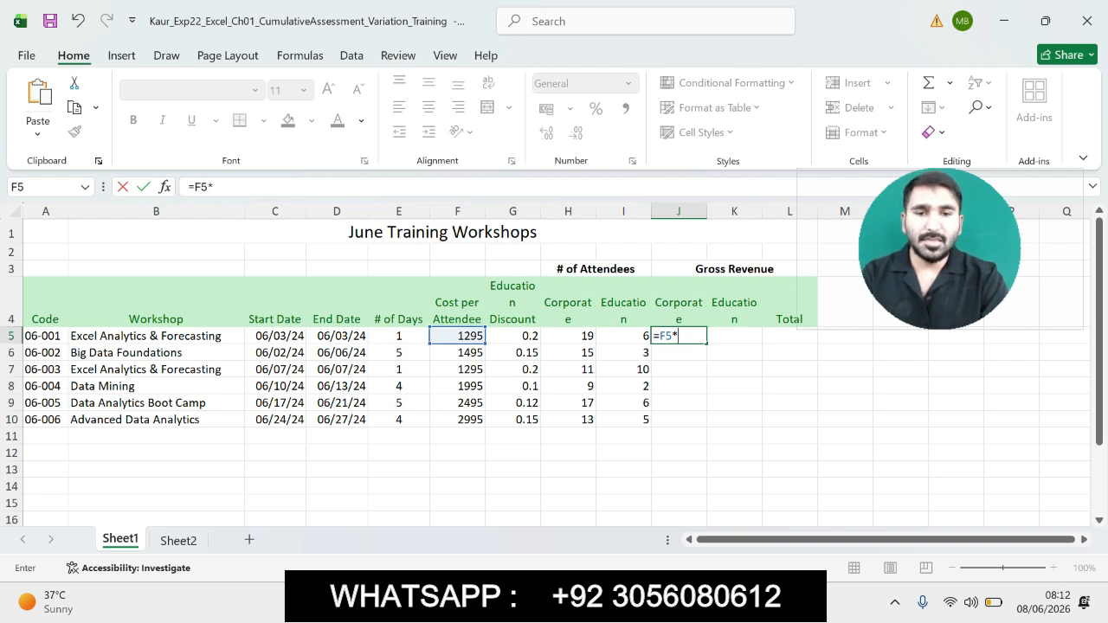
{"action": "left_click", "coordinate": [568, 336]}
{"action": "key", "text": "Return"}
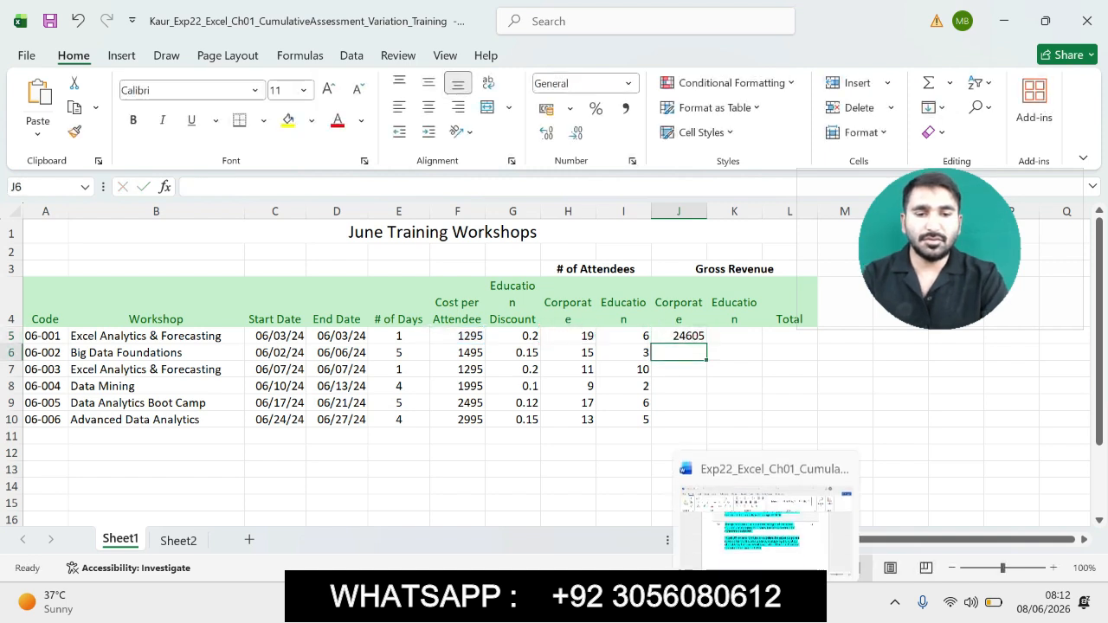
Check the copy instruction of step 13 in Word, then copy the J5 formula down to J6:J10 in Excel.
{"action": "left_click", "coordinate": [766, 602]}
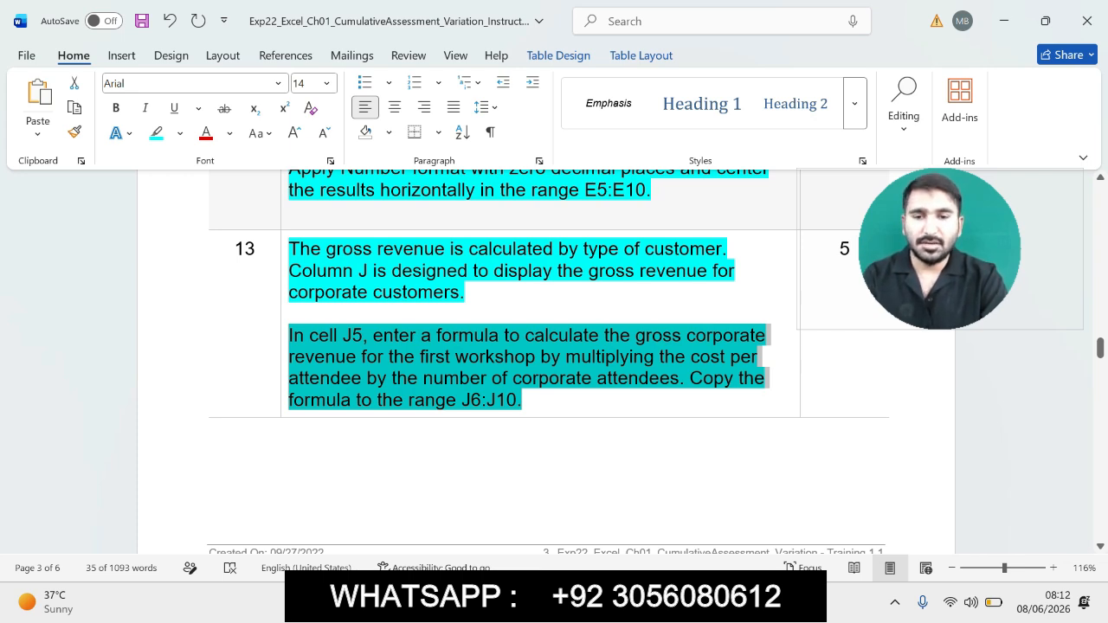
{"action": "key", "text": "alt+Tab"}
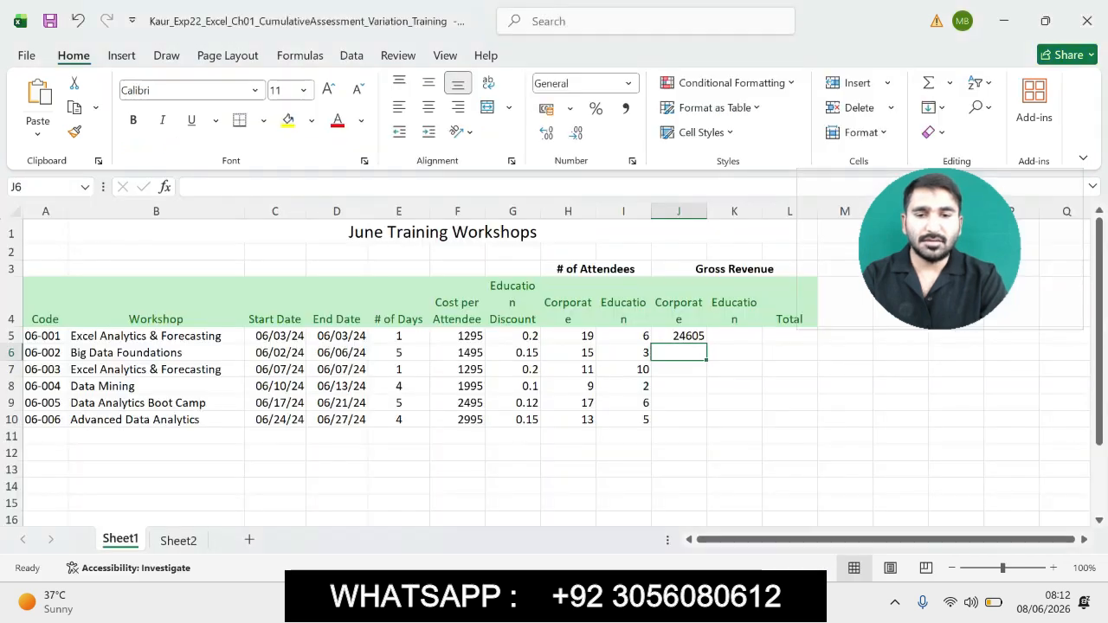
{"action": "left_click", "coordinate": [678, 336]}
{"action": "left_click_drag", "start_coordinate": [707, 343], "coordinate": [697, 424]}
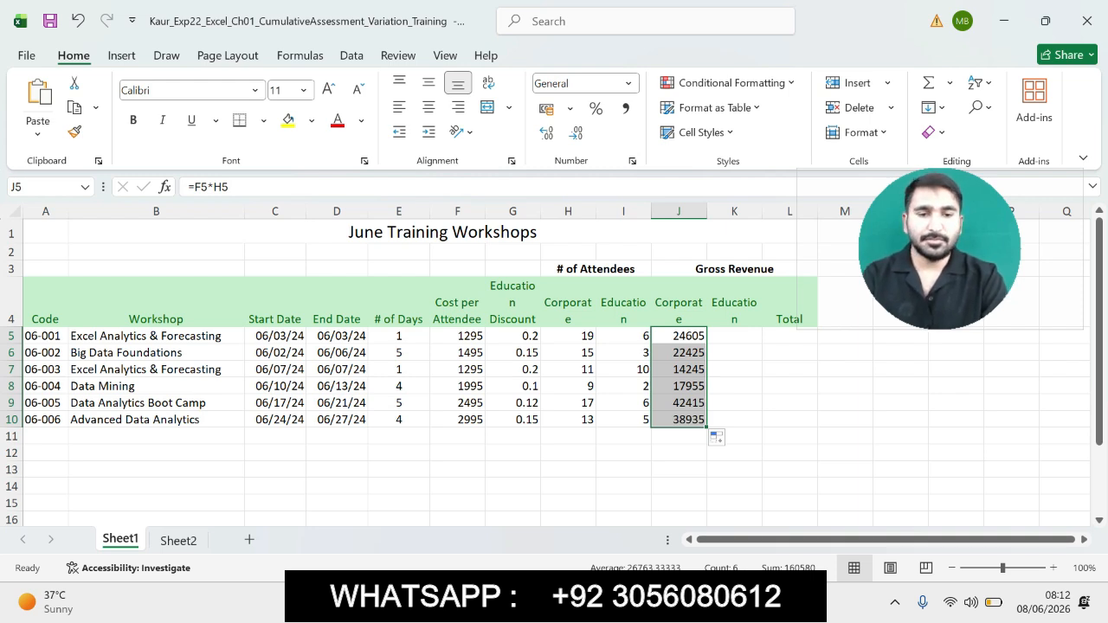
Switch to the Word instructions and highlight the full text of step 14 in turquoise.
{"action": "left_click", "coordinate": [766, 605]}
{"action": "left_click_drag", "start_coordinate": [1099, 347], "coordinate": [1099, 372]}
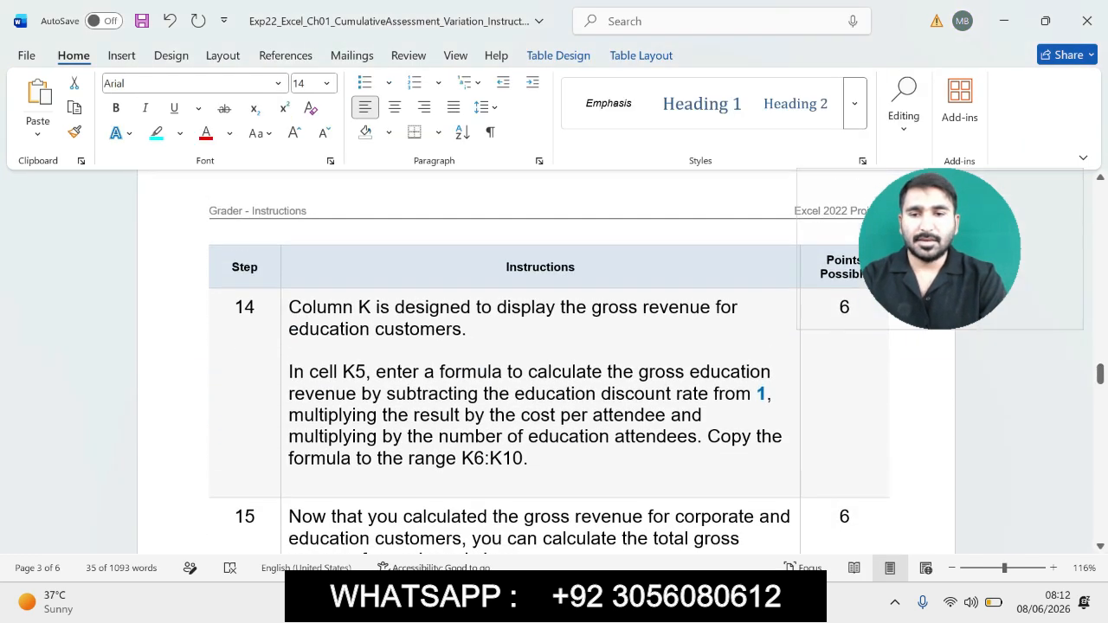
{"action": "left_click_drag", "start_coordinate": [288, 307], "coordinate": [532, 459]}
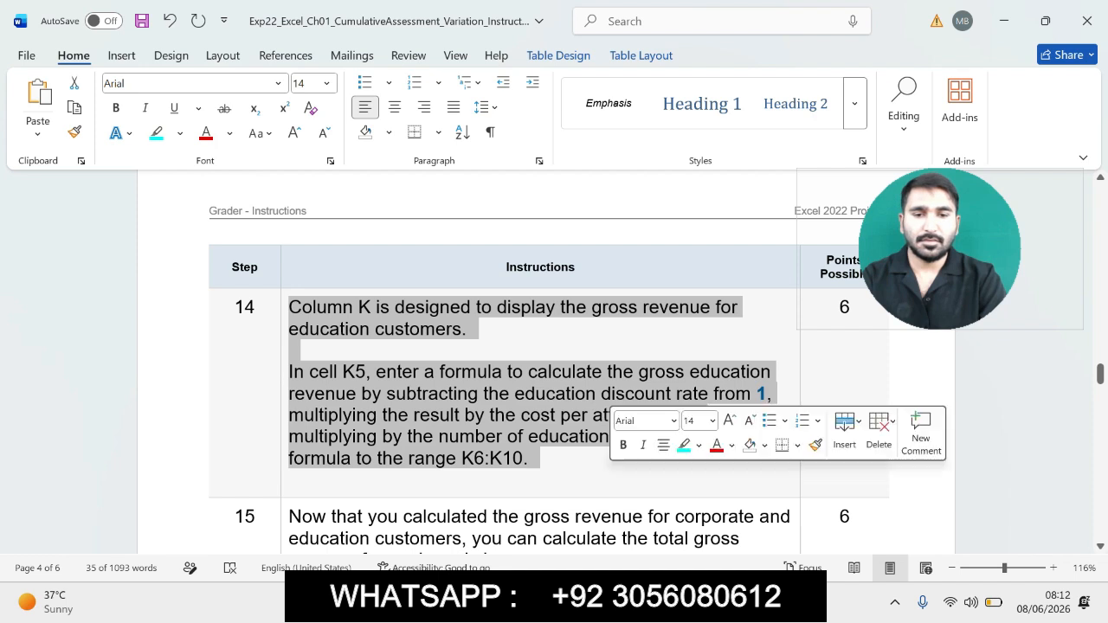
{"action": "left_click", "coordinate": [684, 445]}
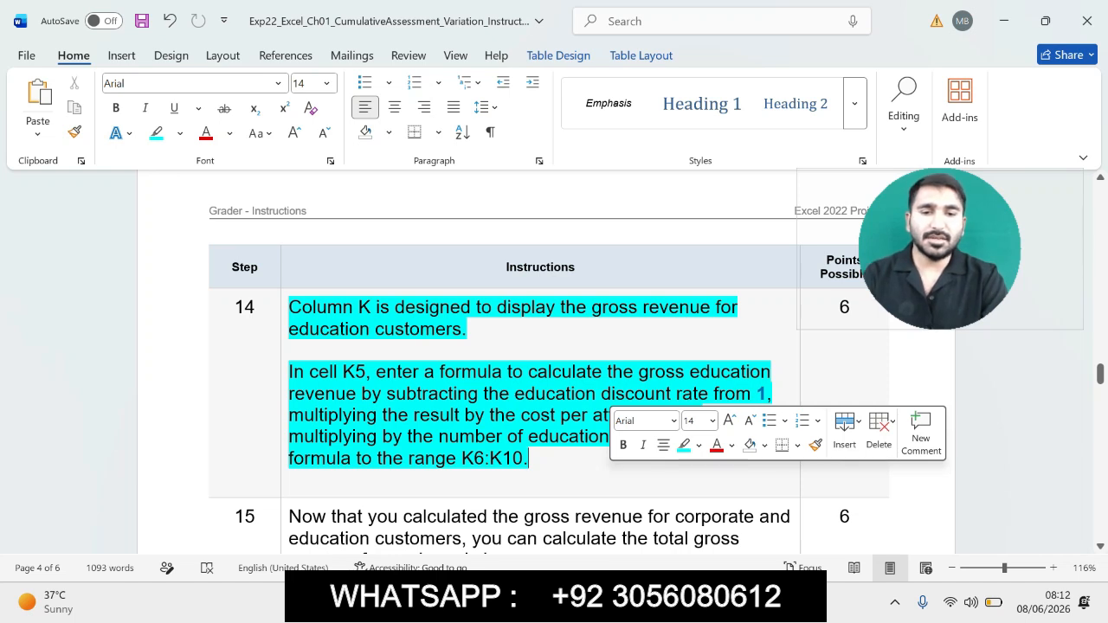
Select the second paragraph of step 14, which describes the K5 formula, to review it.
{"action": "left_click", "coordinate": [289, 350]}
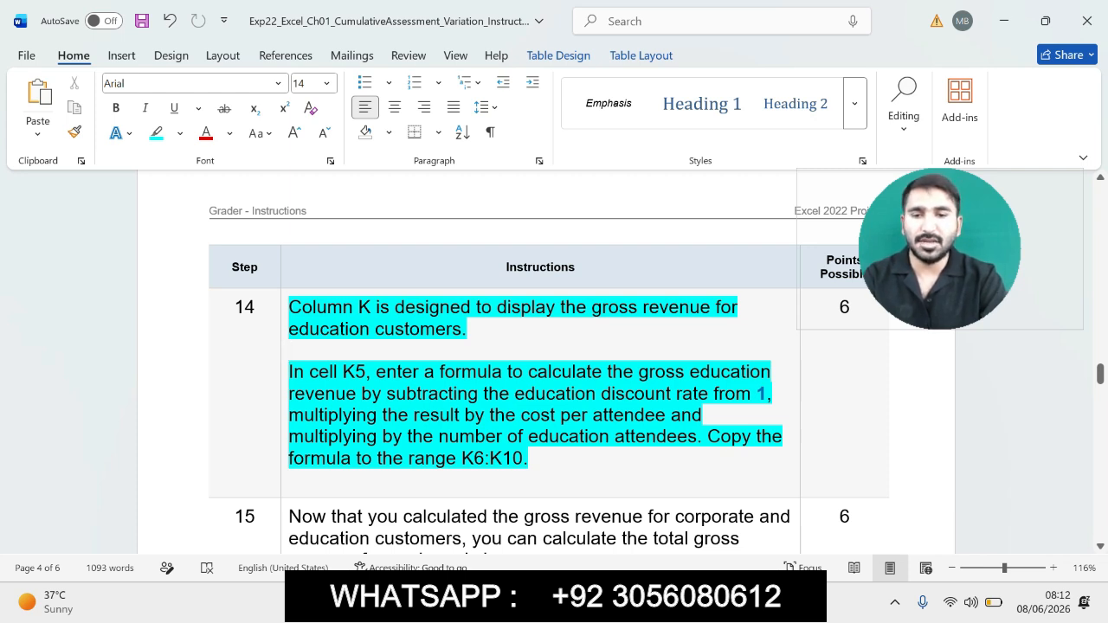
{"action": "key", "text": "shift+Down"}
{"action": "key", "text": "shift+Down"}
{"action": "key", "text": "shift+Down"}
{"action": "key", "text": "shift+Down"}
{"action": "key", "text": "shift+Down"}
{"action": "key", "text": "shift+Down"}
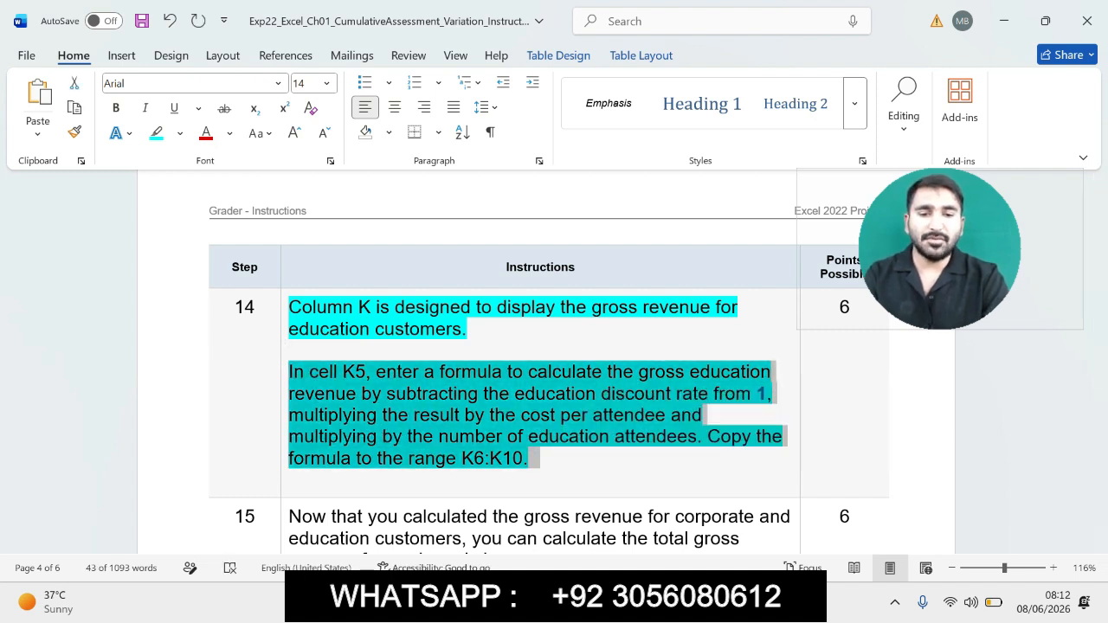
Start a formula in cell K5 of the Excel workbook, review the step 14 calculation in Word and return to Excel.
{"action": "key", "text": "alt+Tab"}
{"action": "left_click", "coordinate": [734, 335]}
{"action": "type", "text": "="}
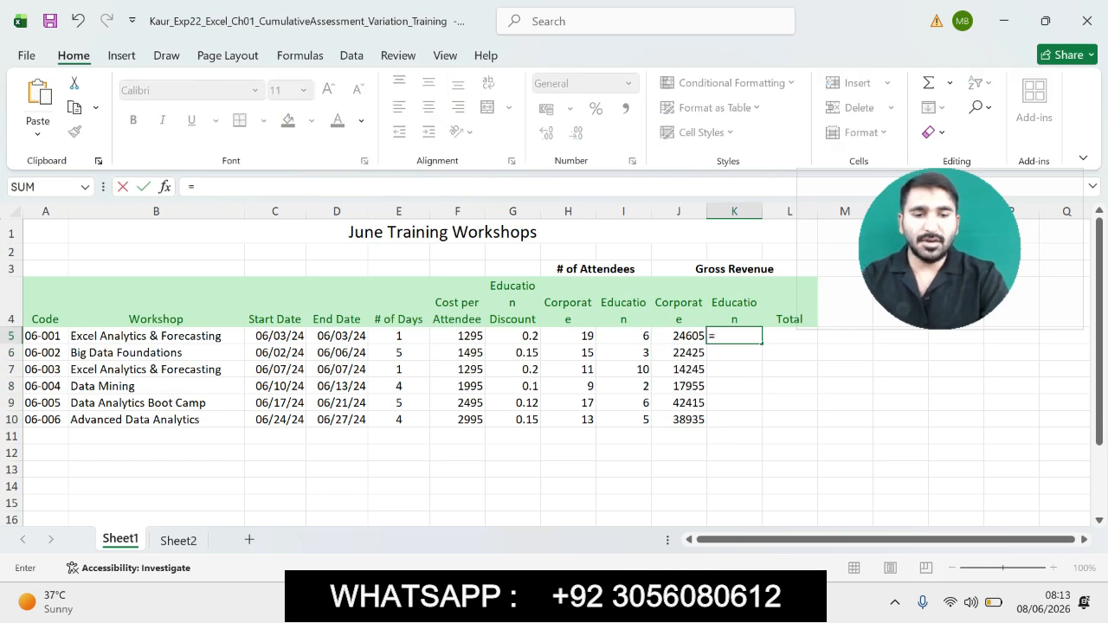
{"action": "key", "text": "alt+Tab"}
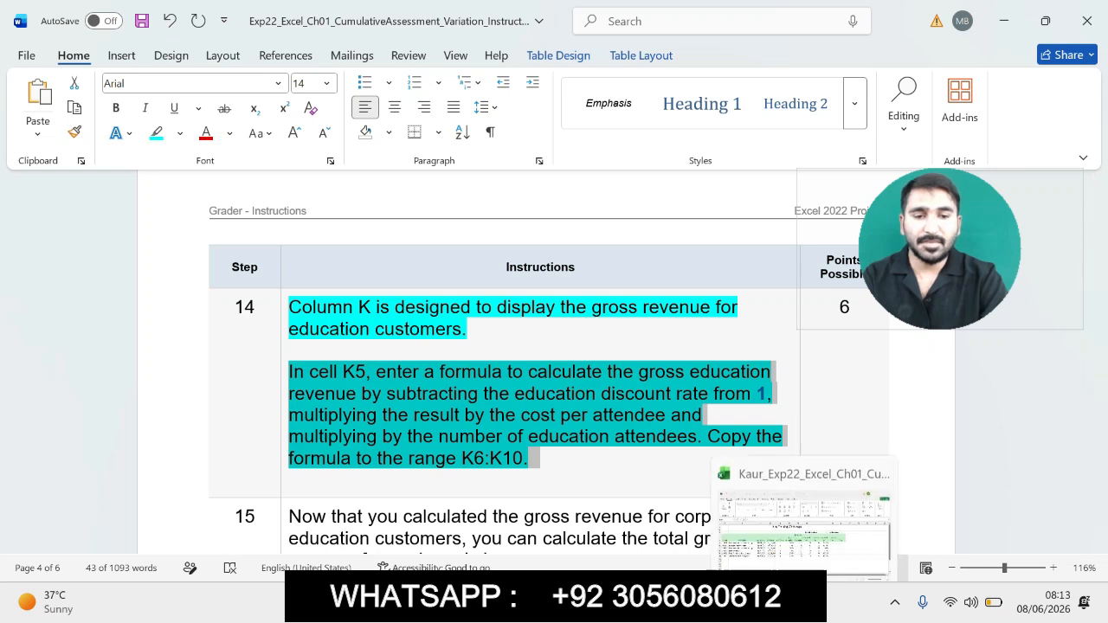
{"action": "left_click", "coordinate": [801, 523]}
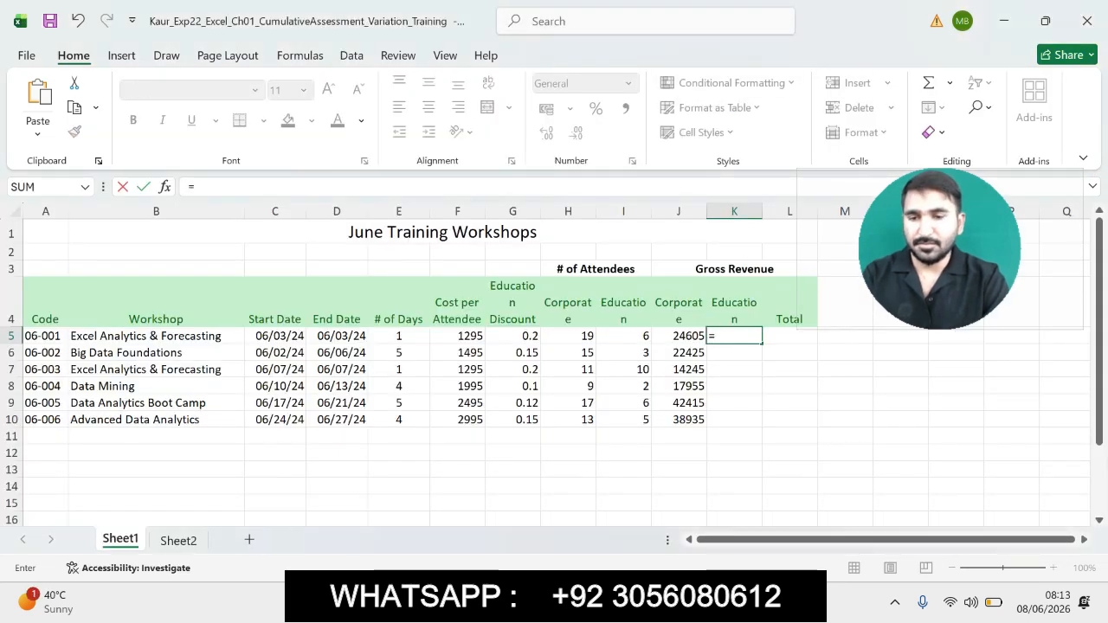
Complete the gross education revenue formula in K5 as =(1-G5)*F5*I5.
{"action": "type", "text": "("}
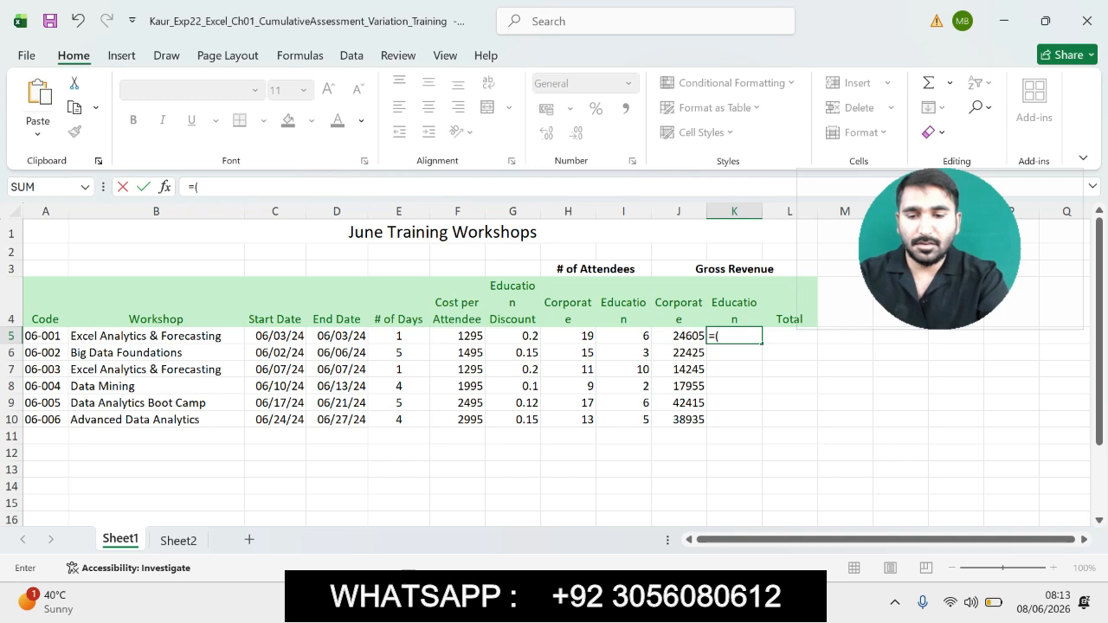
{"action": "type", "text": "1-"}
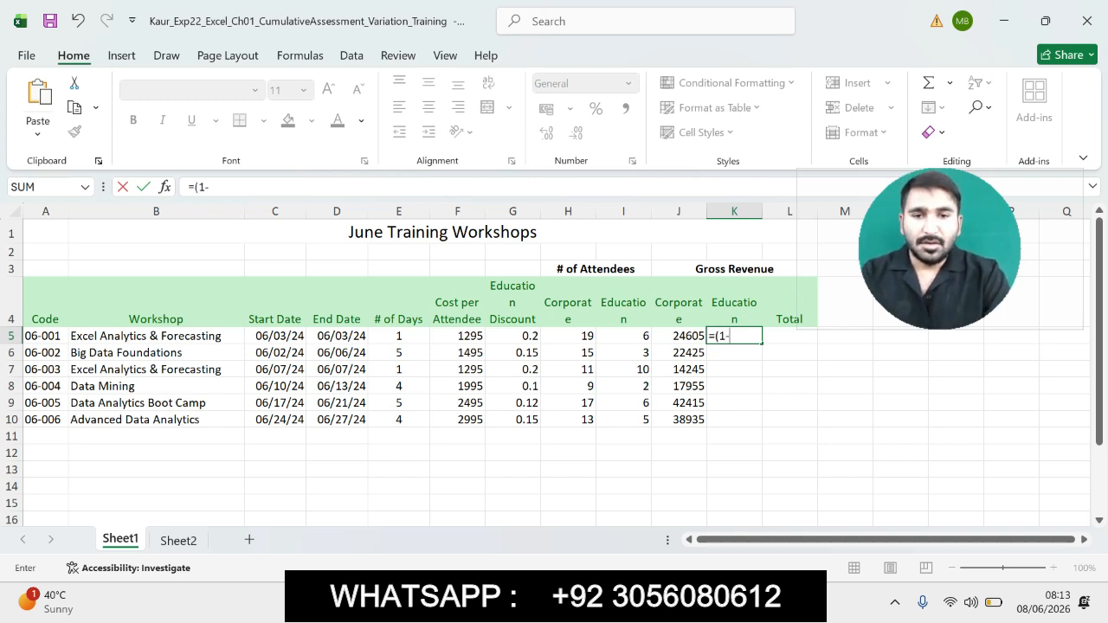
{"action": "left_click", "coordinate": [512, 336]}
{"action": "type", "text": ")"}
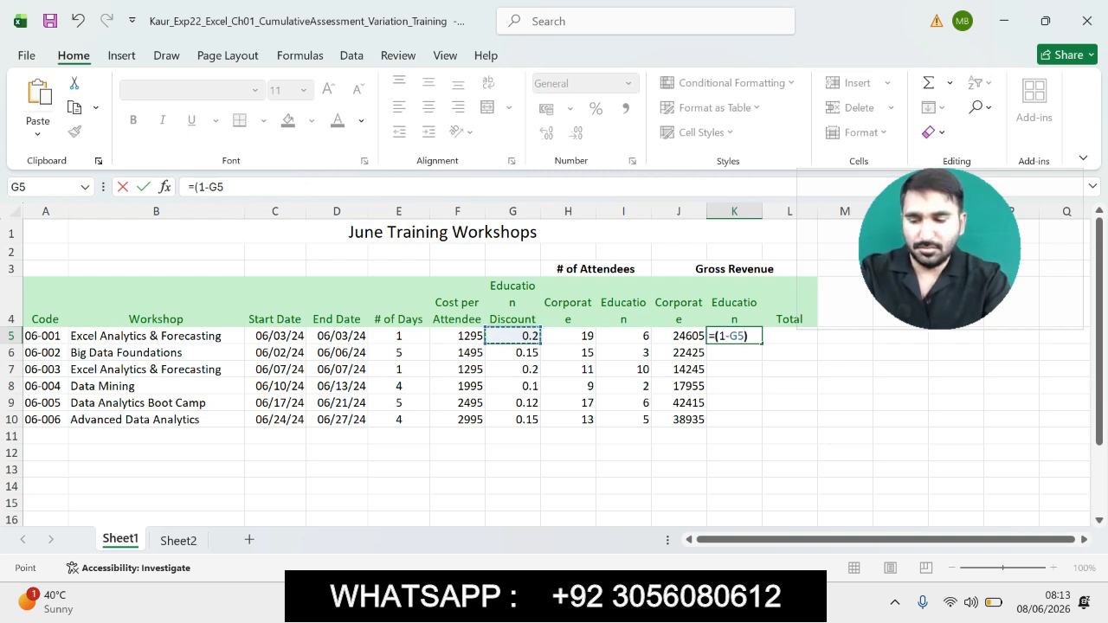
{"action": "type", "text": "*"}
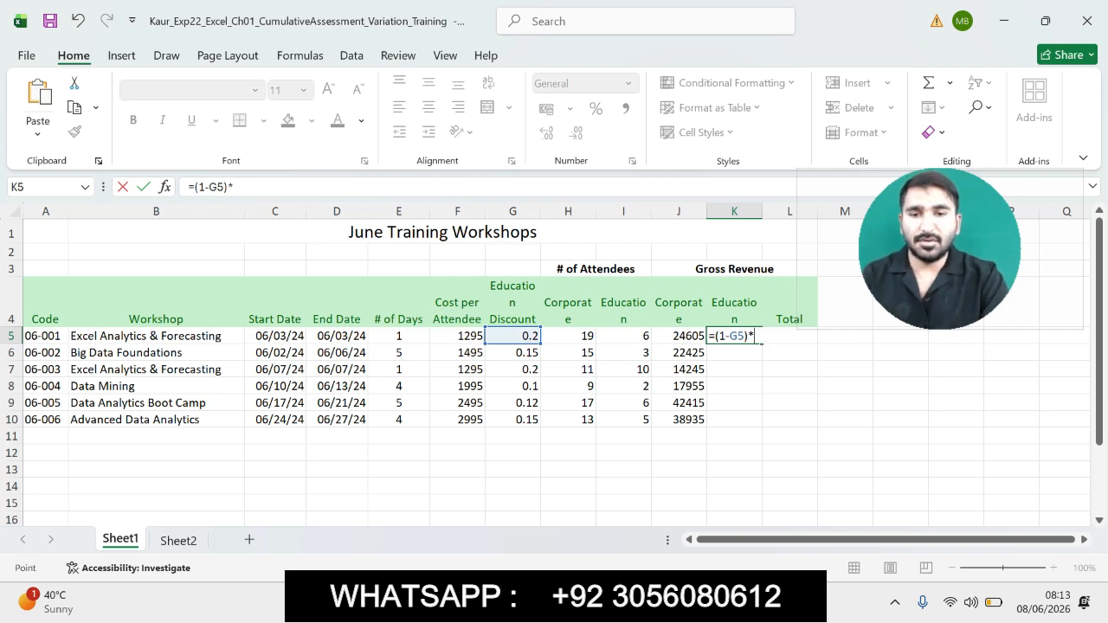
{"action": "left_click", "coordinate": [457, 336]}
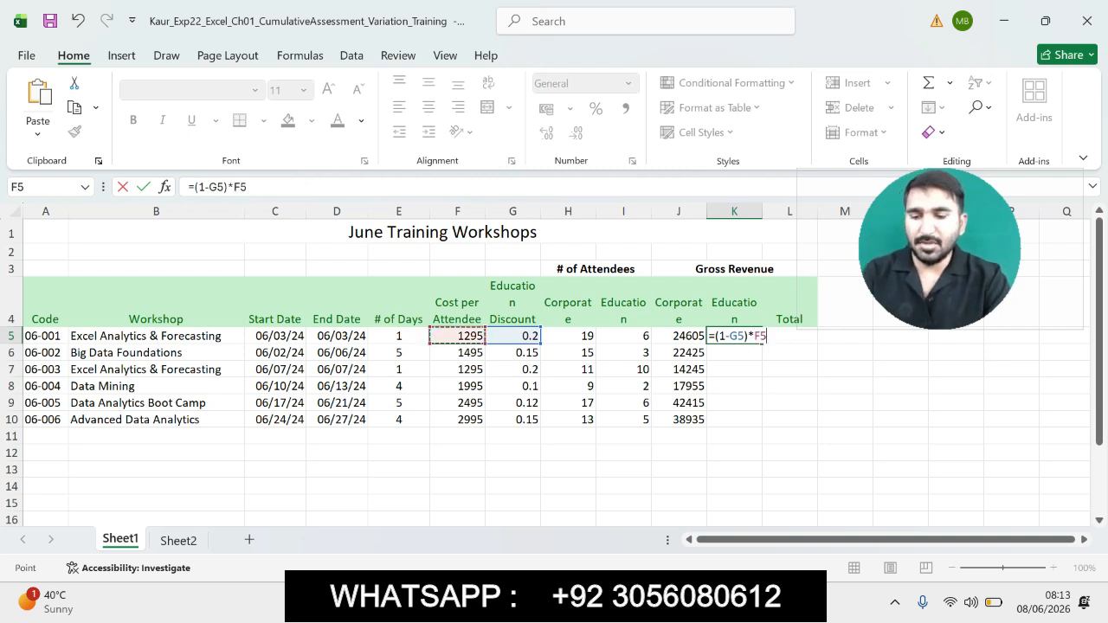
{"action": "type", "text": "*"}
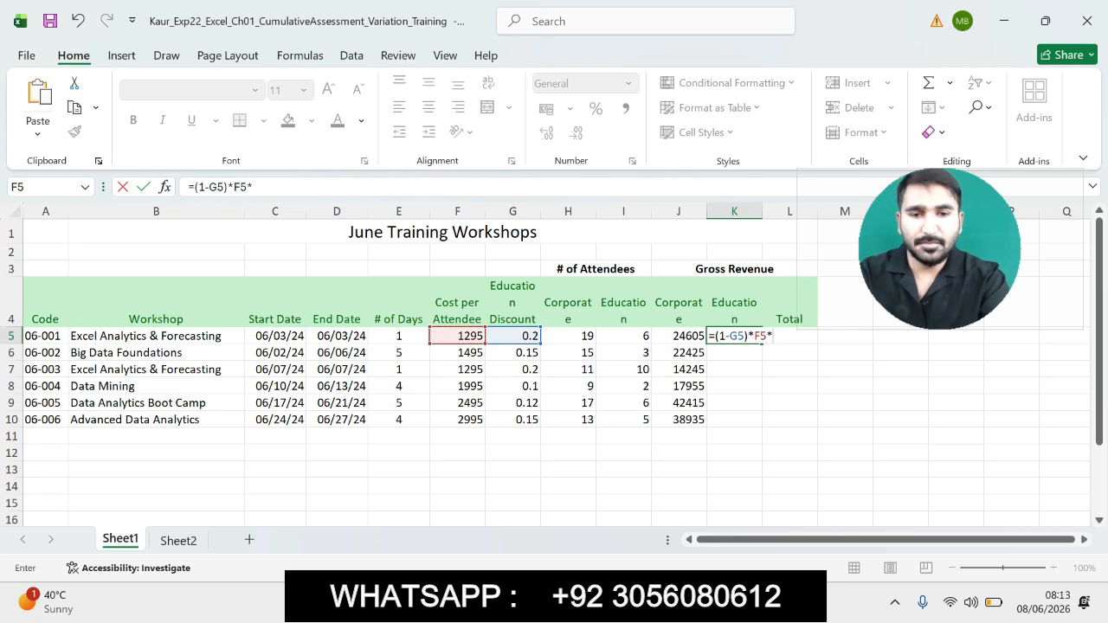
{"action": "left_click", "coordinate": [623, 336]}
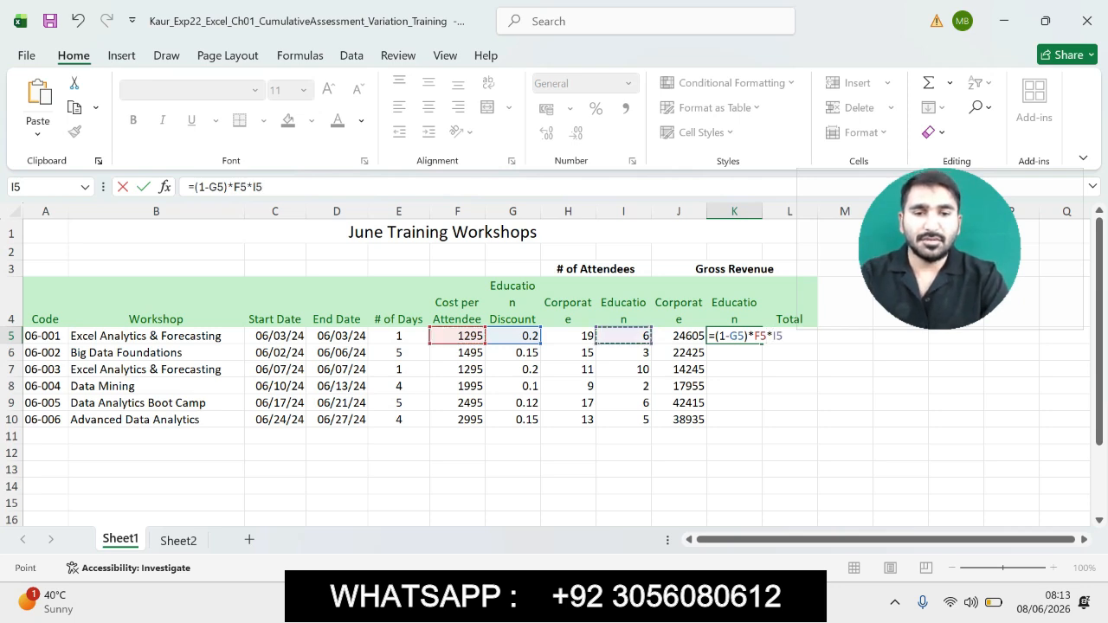
{"action": "key", "text": "Return"}
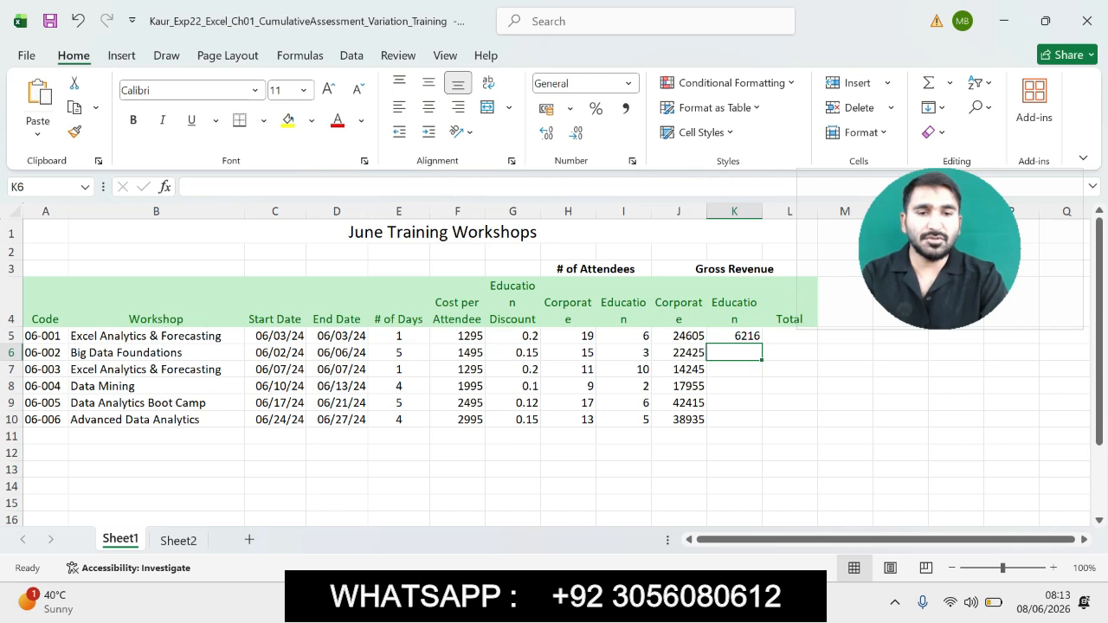
Check step 14's copy range in the Word instructions, return to Excel and copy the K5 formula down to K6:K10.
{"action": "left_click", "coordinate": [734, 336]}
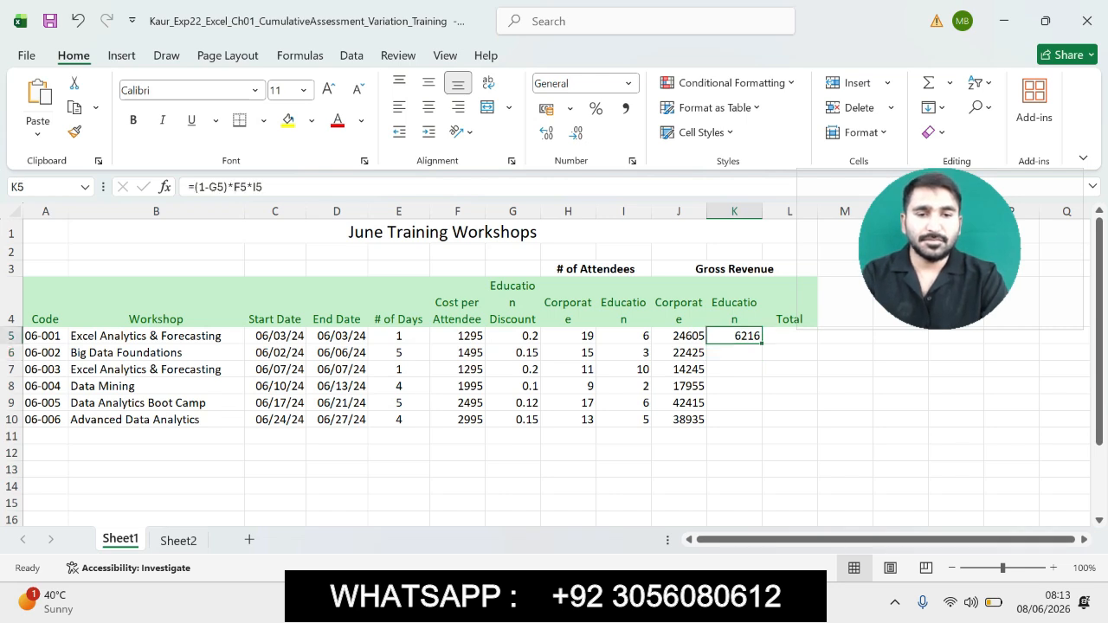
{"action": "key", "text": "alt+Tab"}
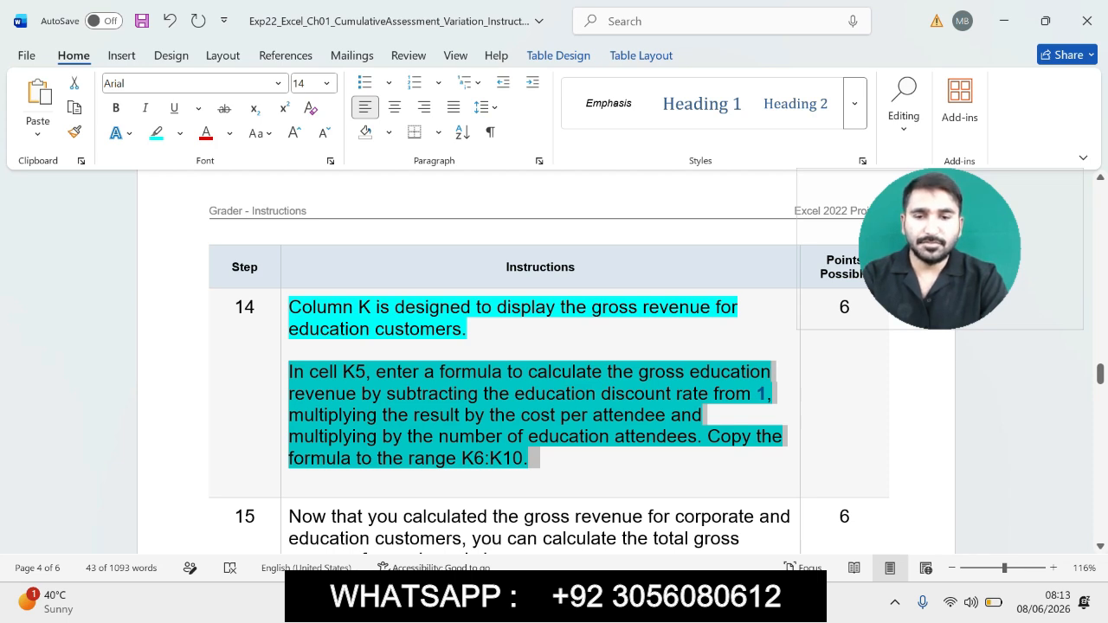
{"action": "key", "text": "alt+Tab"}
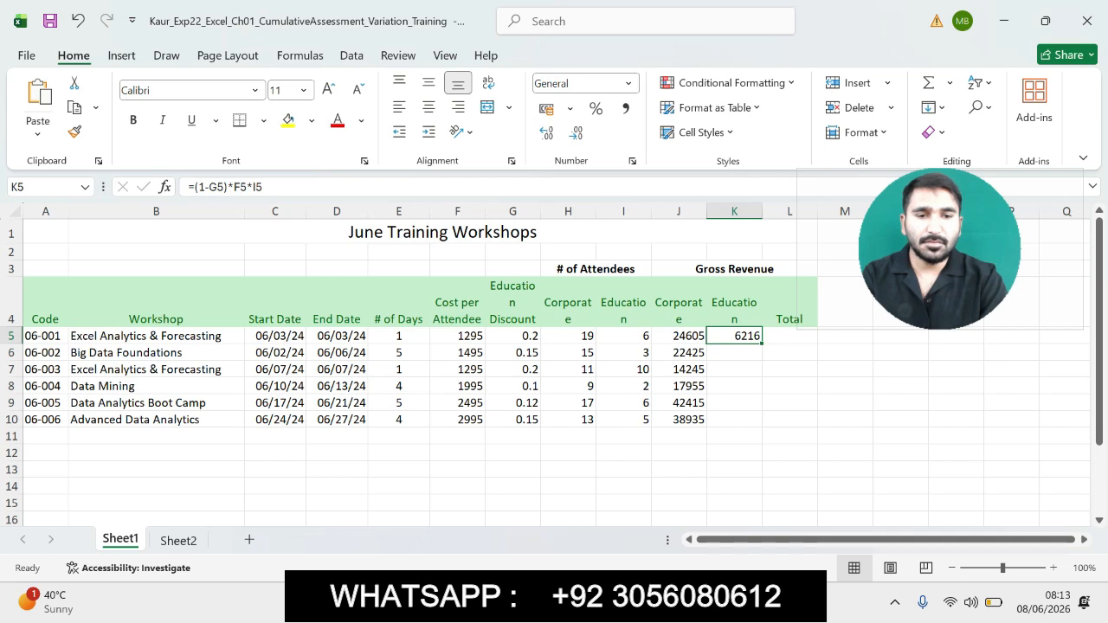
{"action": "left_click_drag", "start_coordinate": [762, 343], "coordinate": [749, 424]}
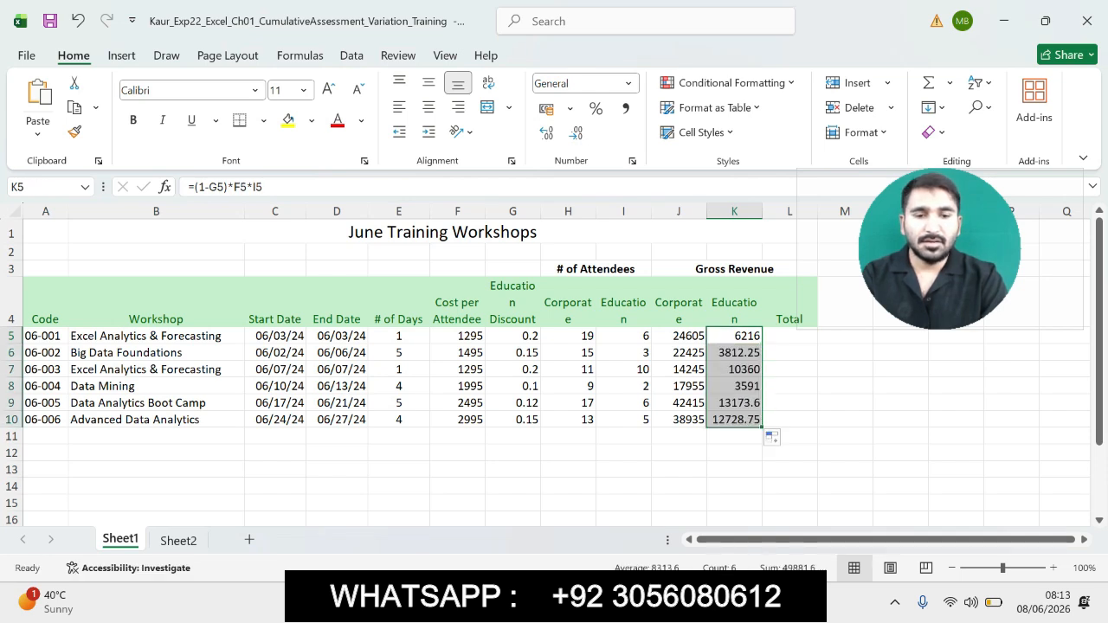
Switch to the Word instructions, highlight the text from step 15 through step 26 in turquoise and return to the document's beginning.
{"action": "key", "text": "alt+Tab"}
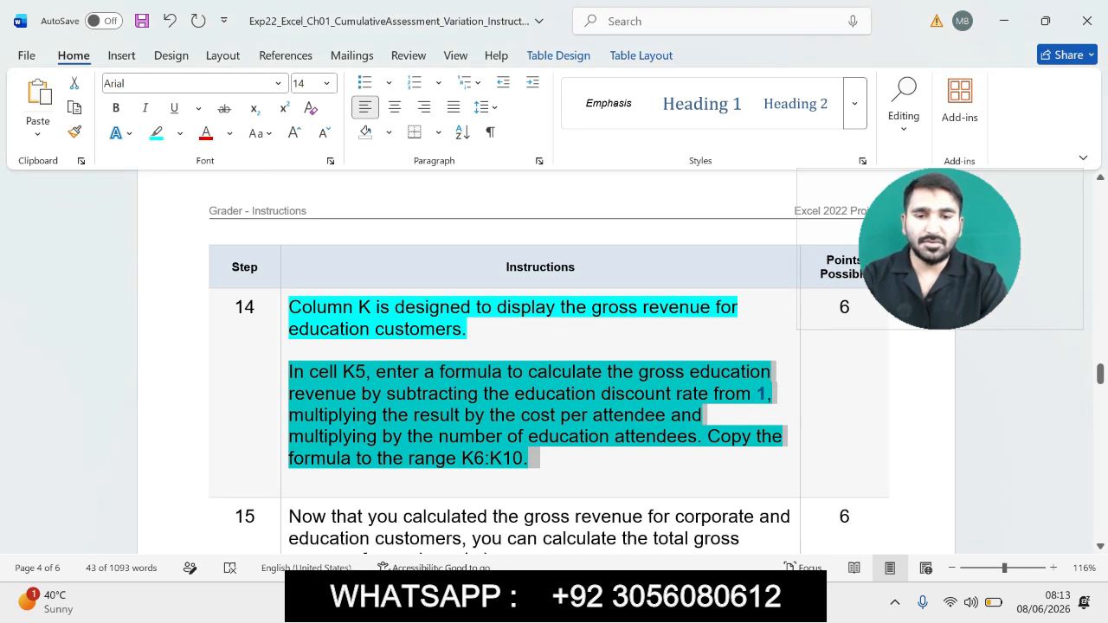
{"action": "left_click", "coordinate": [751, 436]}
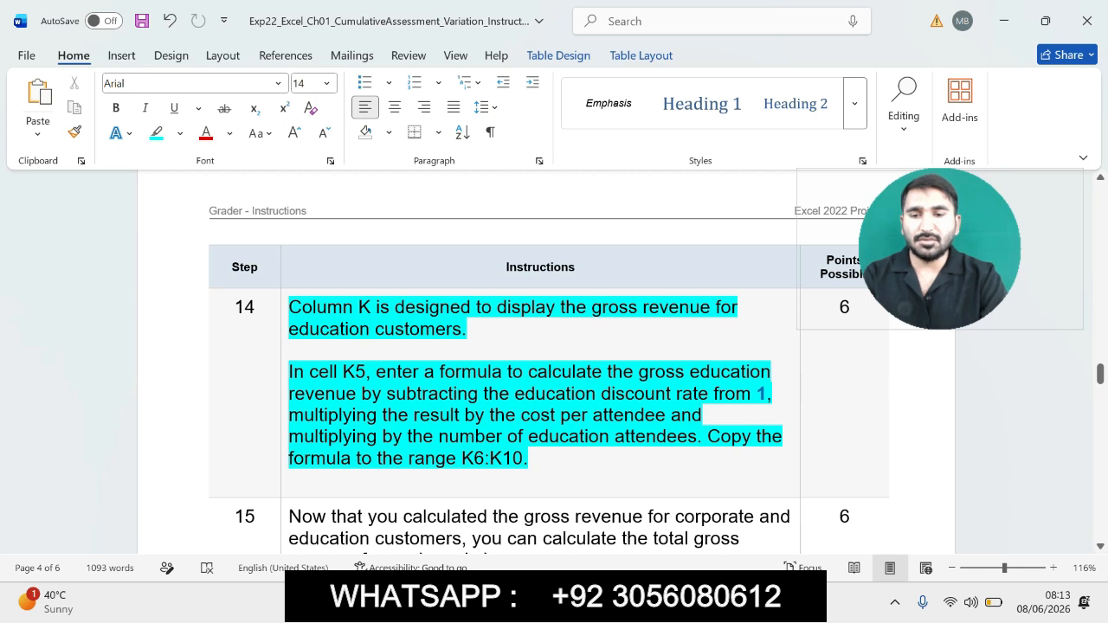
{"action": "scroll", "coordinate": [547, 372], "scroll_direction": "down", "scroll_amount": 4}
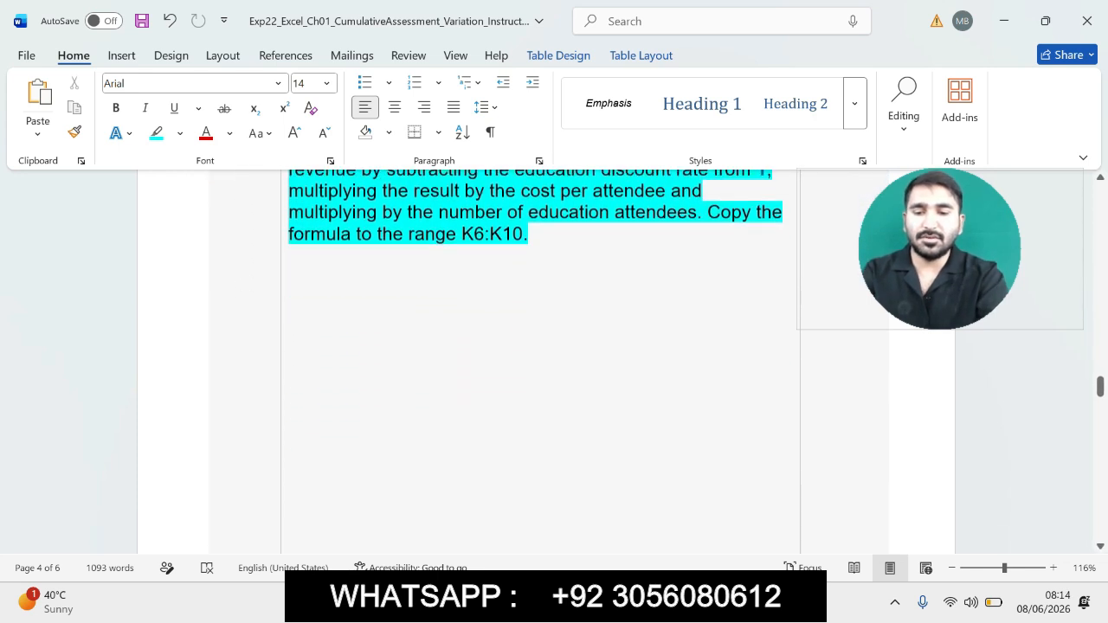
{"action": "left_click", "coordinate": [412, 567]}
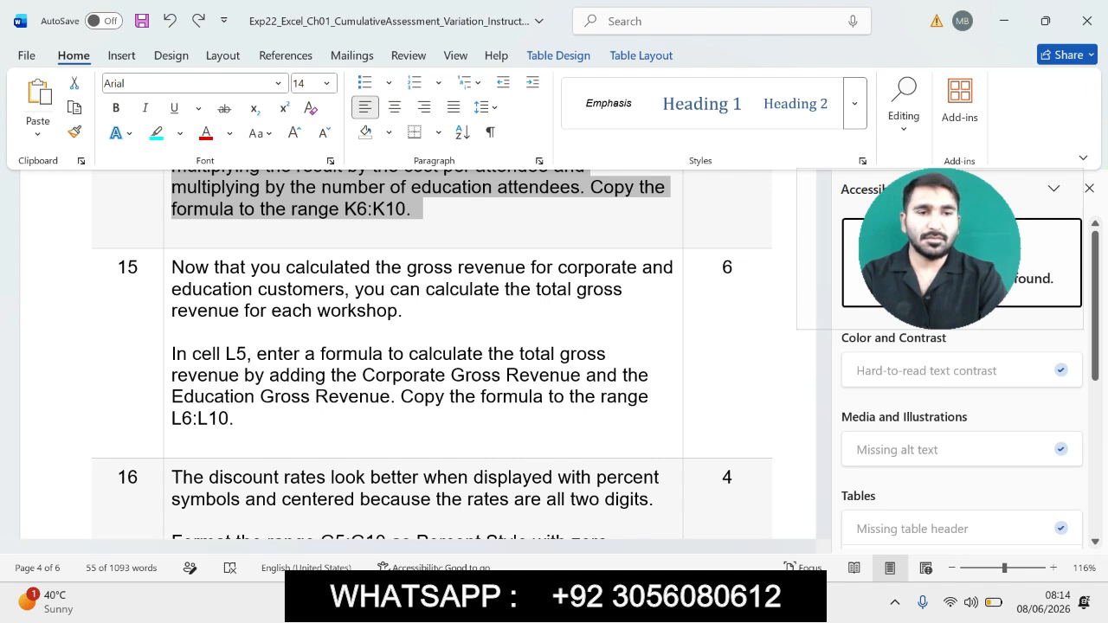
{"action": "left_click", "coordinate": [1089, 189]}
{"action": "left_click_drag", "start_coordinate": [256, 268], "coordinate": [255, 551]}
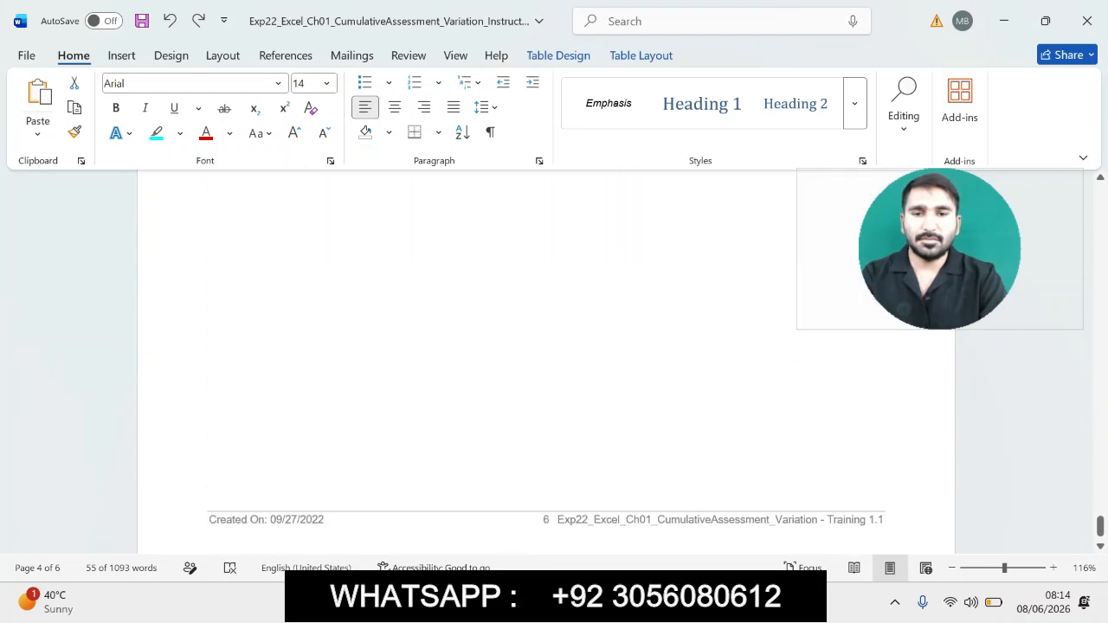
{"action": "scroll", "coordinate": [554, 346], "scroll_direction": "up", "scroll_amount": 3}
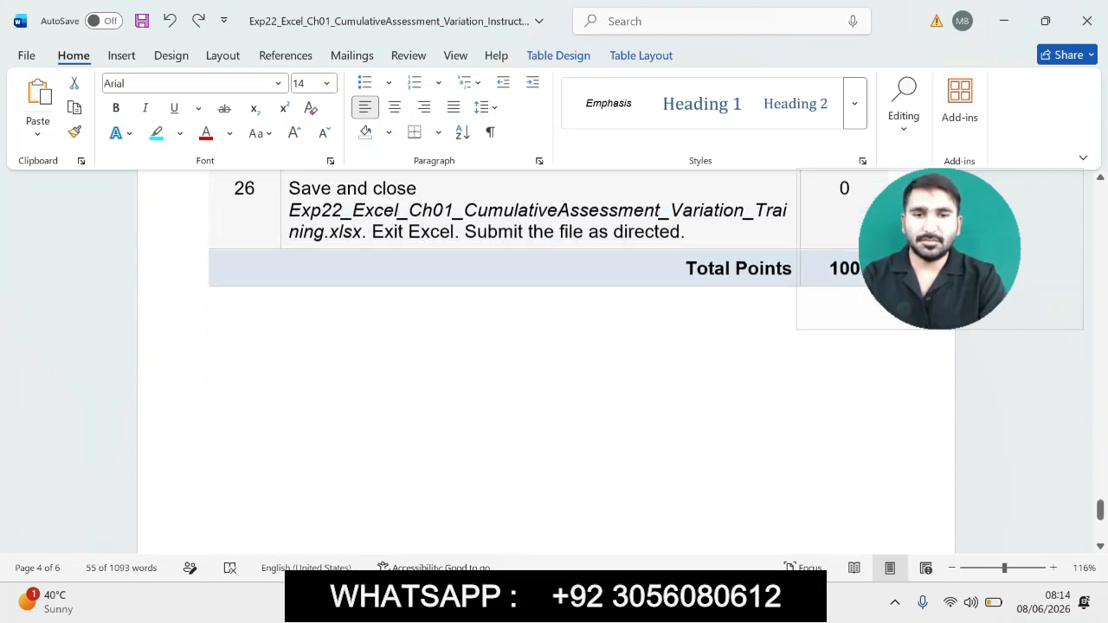
{"action": "scroll", "coordinate": [554, 364], "scroll_direction": "up", "scroll_amount": 4}
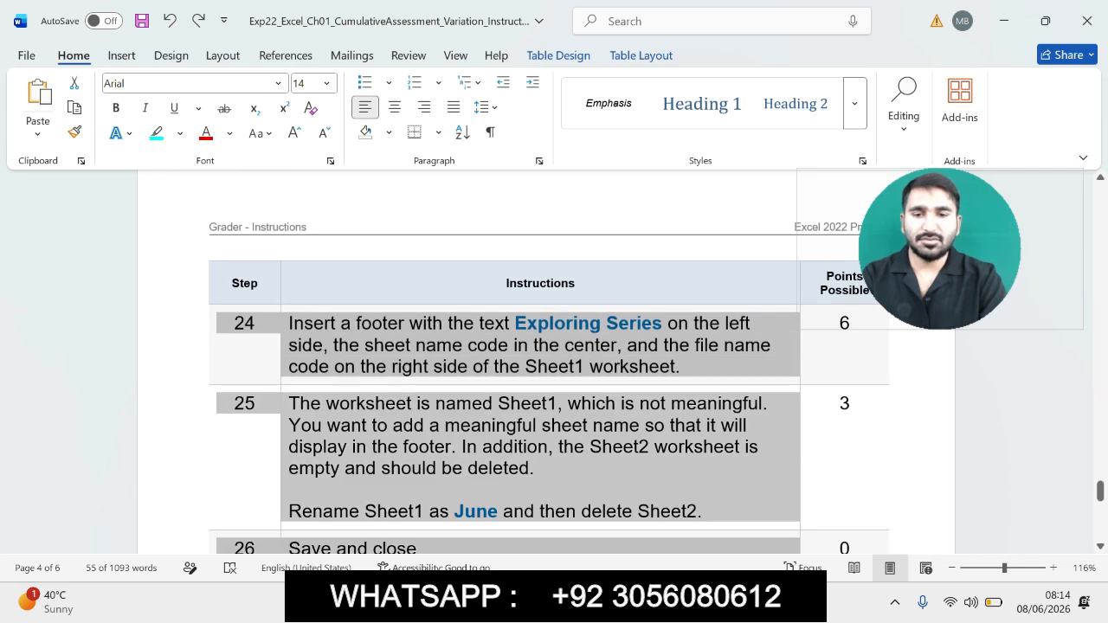
{"action": "scroll", "coordinate": [554, 381], "scroll_direction": "down", "scroll_amount": 1}
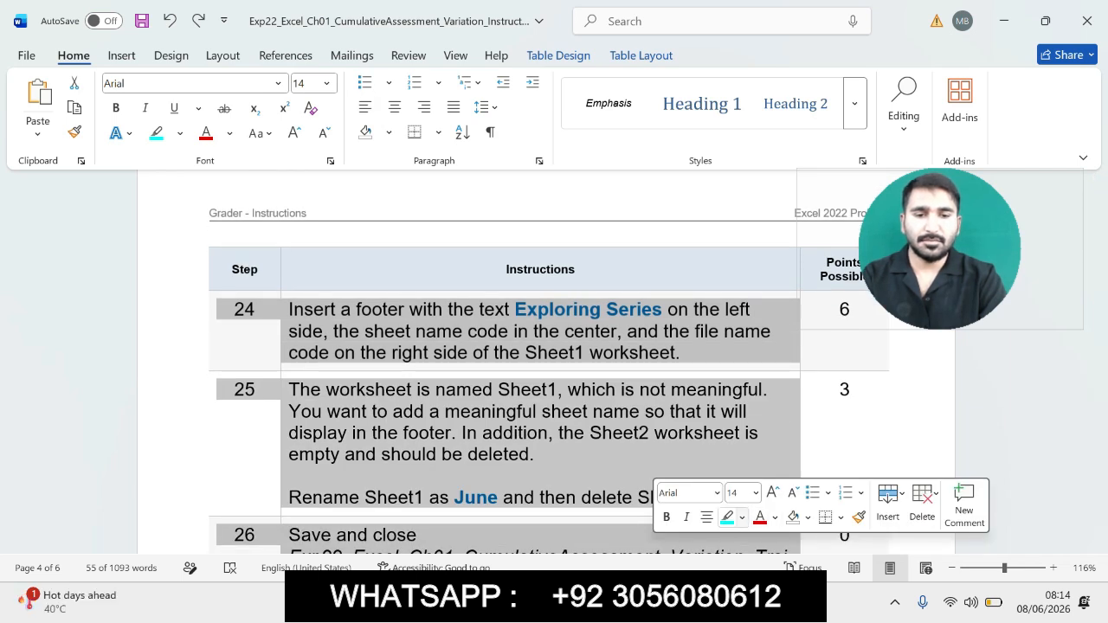
{"action": "left_click", "coordinate": [742, 517]}
{"action": "left_click", "coordinate": [781, 386]}
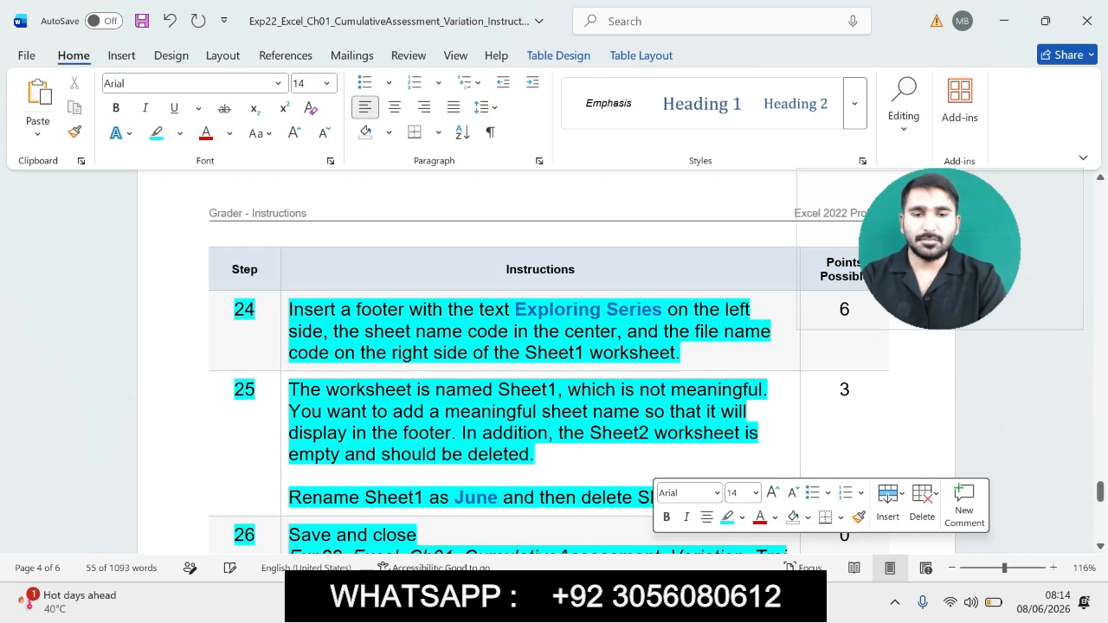
{"action": "left_click_drag", "start_coordinate": [1100, 490], "coordinate": [1100, 195]}
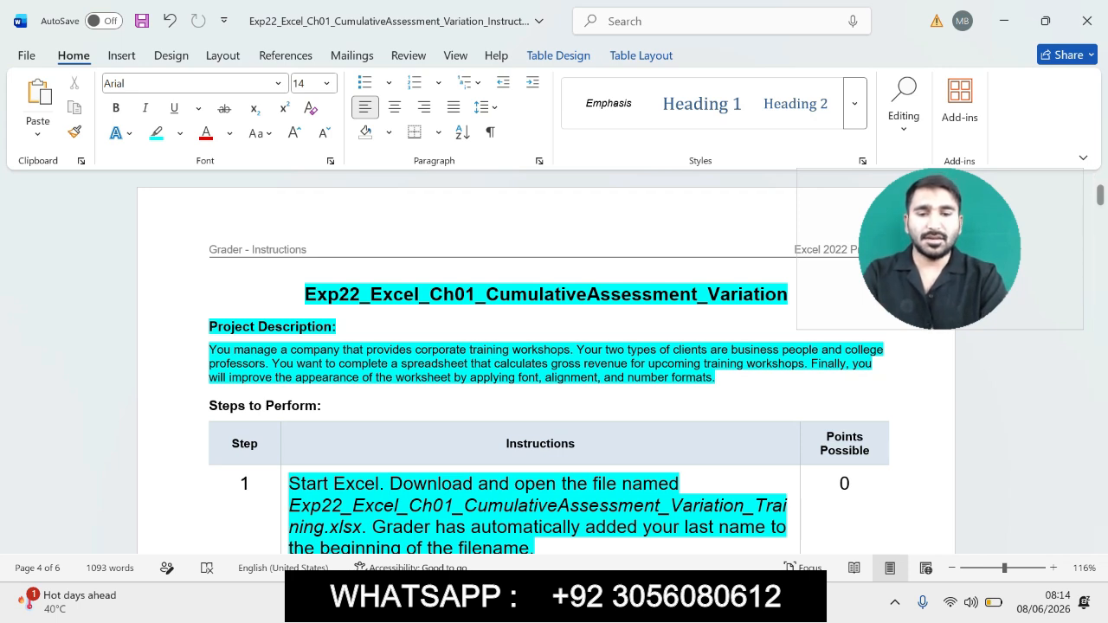
Switch to File Explorer and open the Exp22_Excel_Ch01_CumulativeAssessment workbook stored directly in Downloads > files > files > Chapter 01 File.
{"action": "mouse_move", "coordinate": [575, 611]}
{"action": "left_click", "coordinate": [575, 498]}
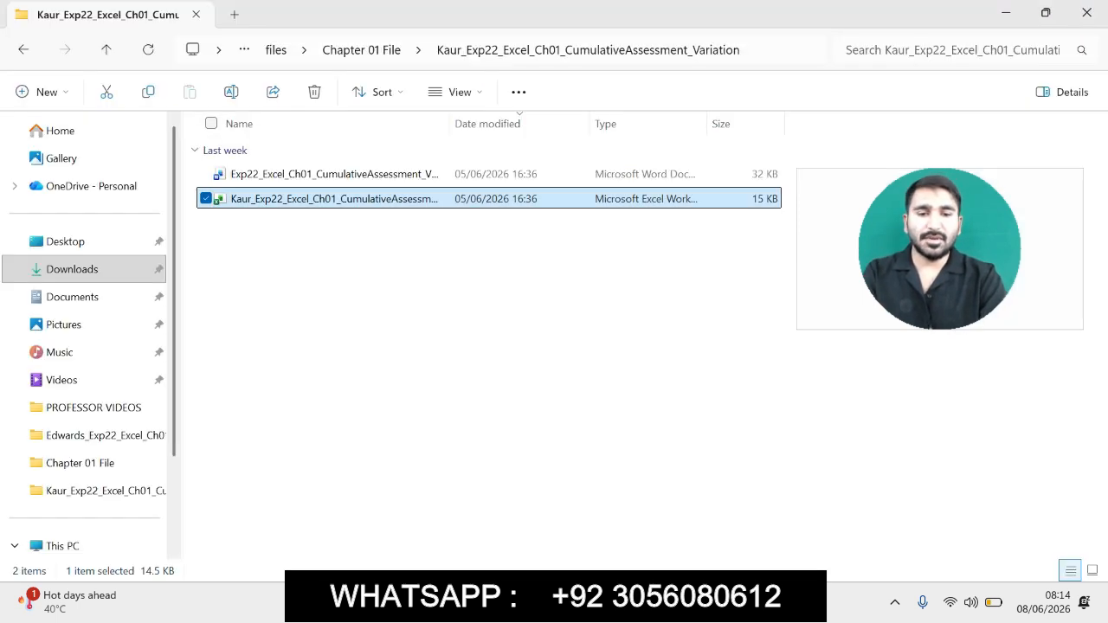
{"action": "mouse_move", "coordinate": [805, 610]}
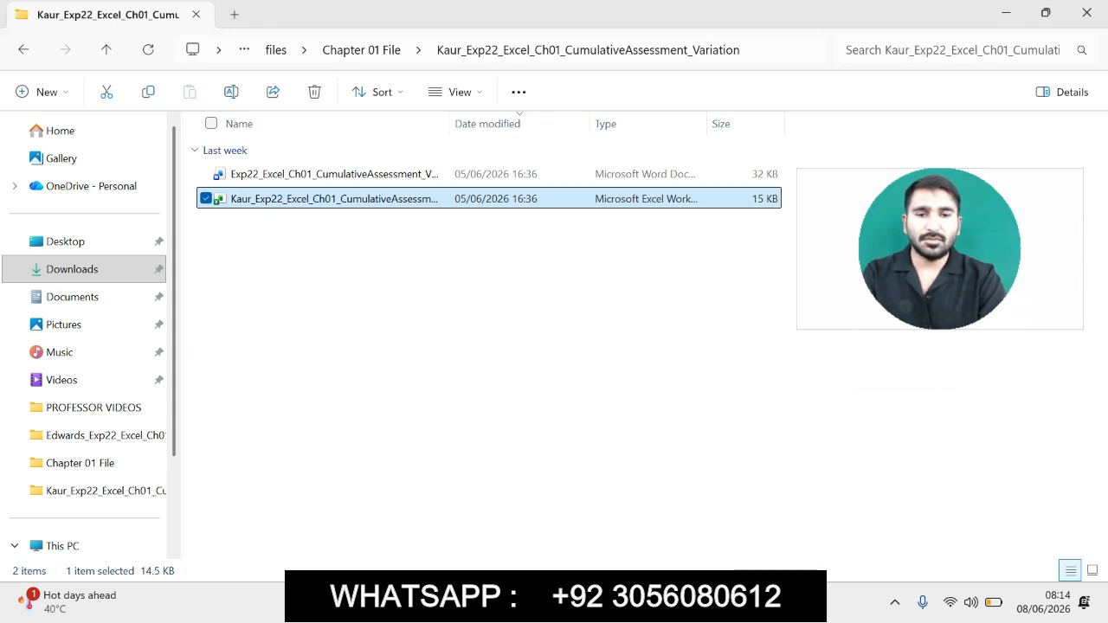
{"action": "left_click", "coordinate": [72, 269]}
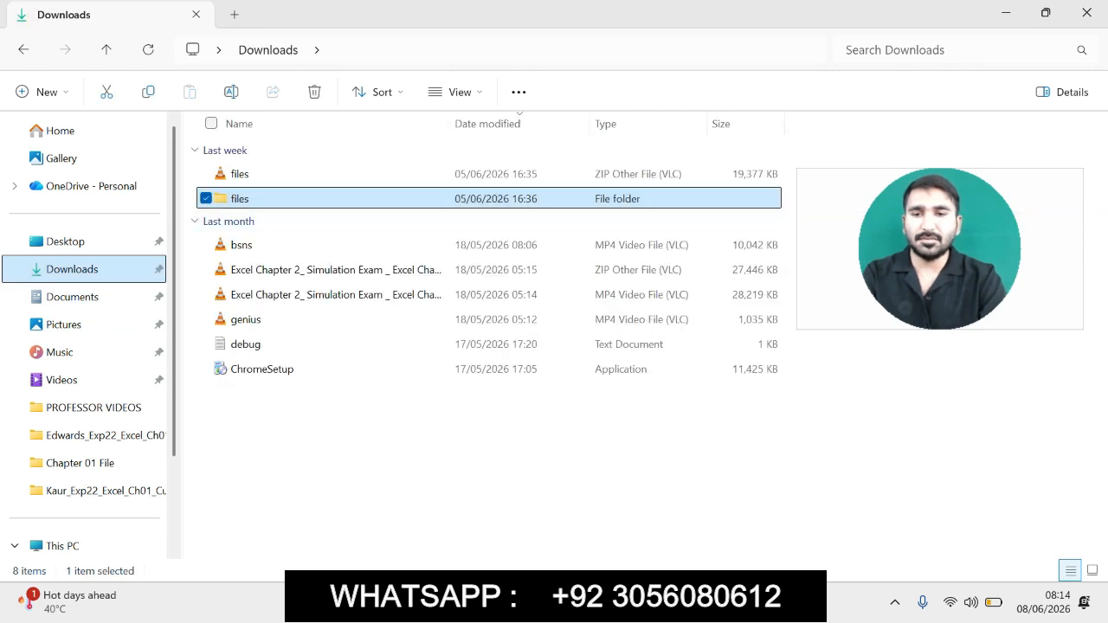
{"action": "double_click", "coordinate": [242, 198]}
{"action": "double_click", "coordinate": [251, 173]}
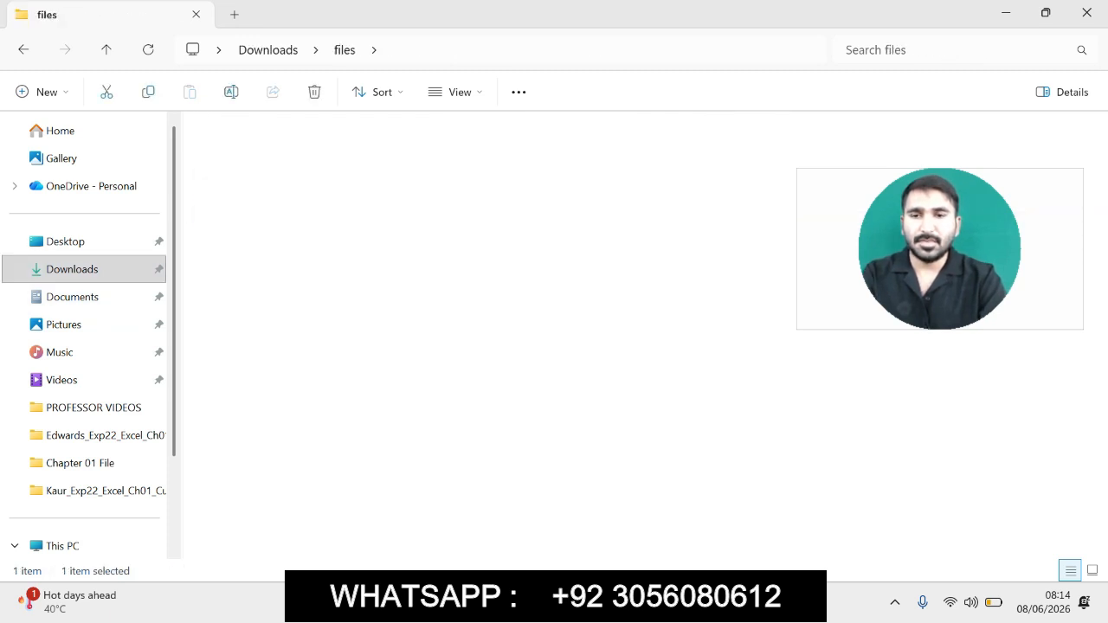
{"action": "double_click", "coordinate": [260, 173]}
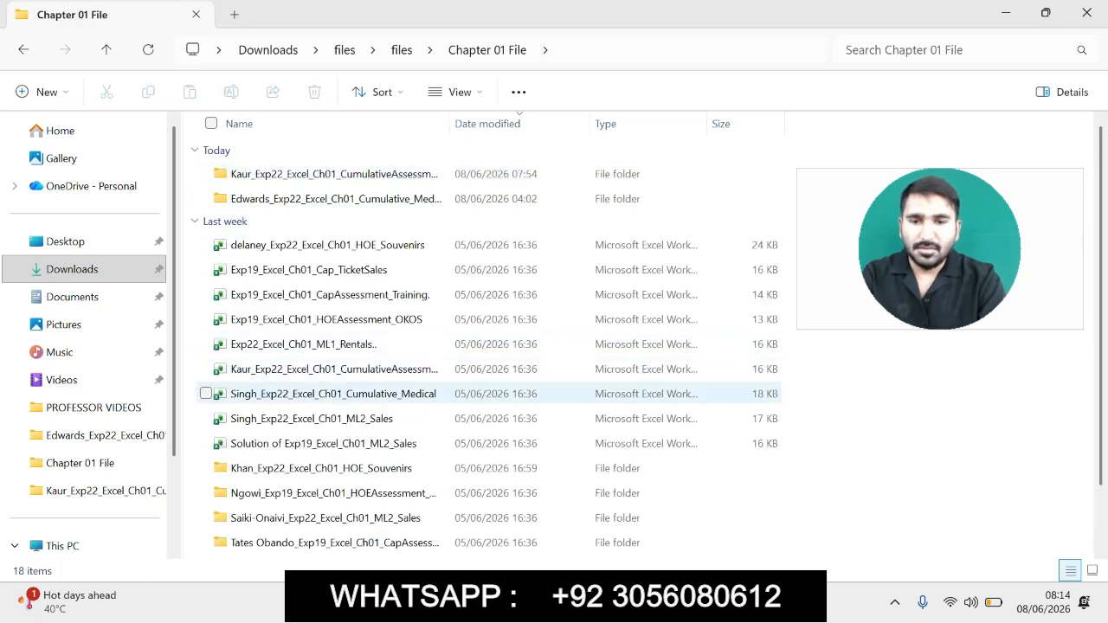
{"action": "left_click", "coordinate": [333, 369]}
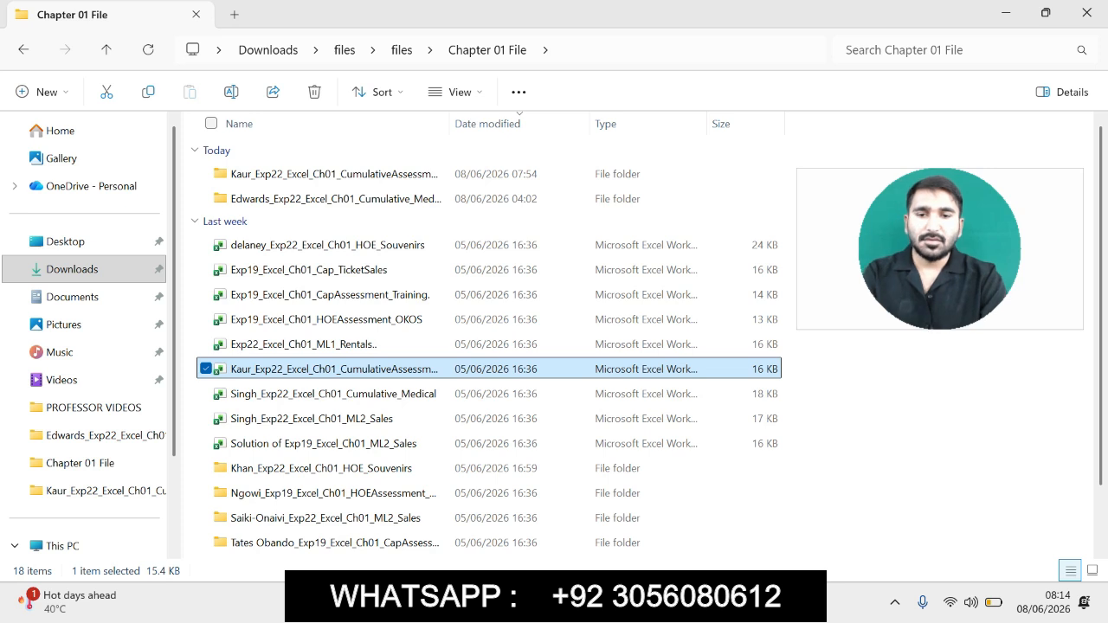
{"action": "key", "text": "Return"}
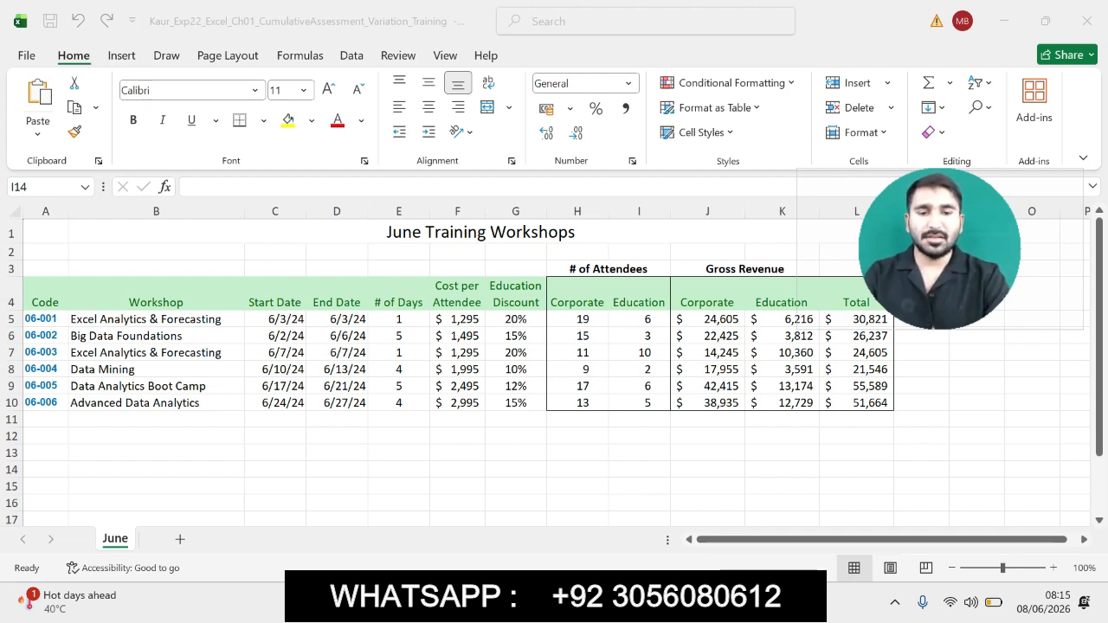
{"action": "mouse_move", "coordinate": [727, 609]}
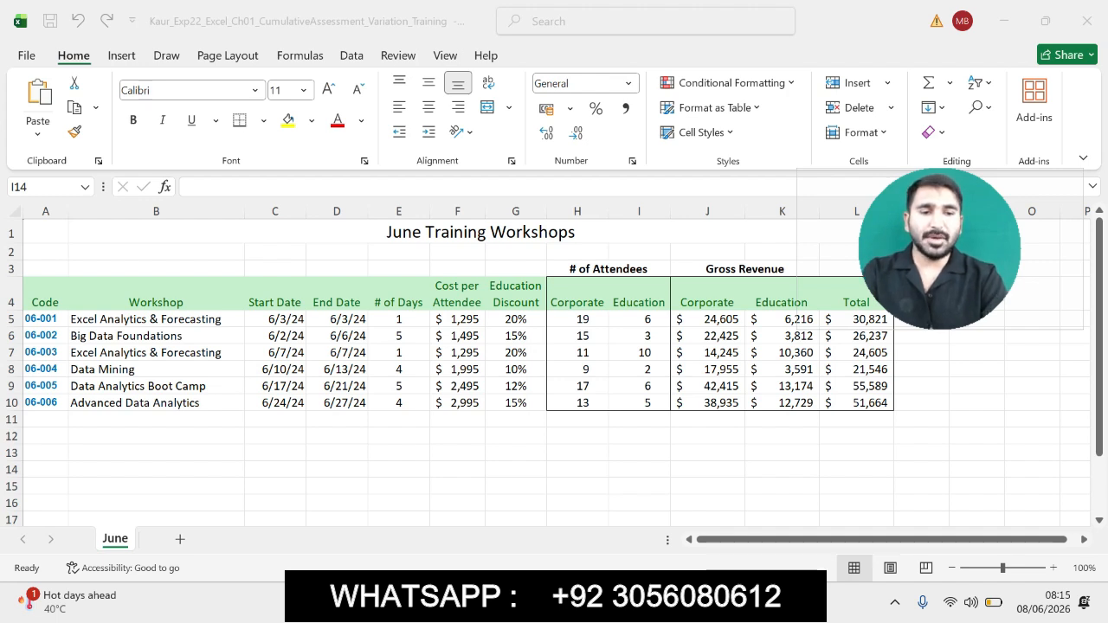
{"action": "left_click", "coordinate": [727, 609]}
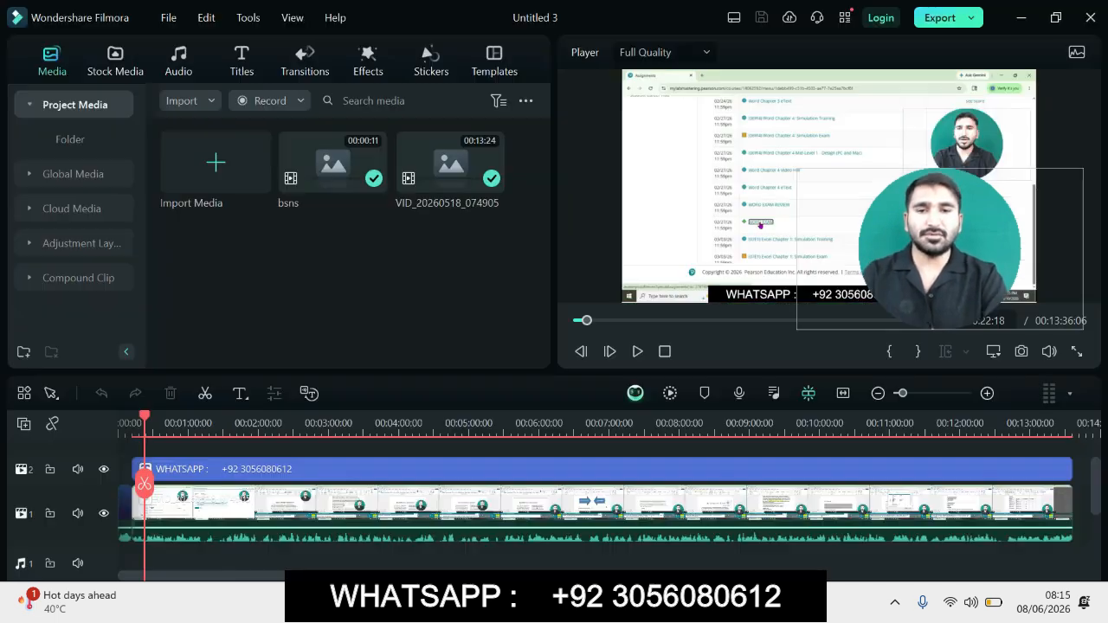
{"action": "left_click", "coordinate": [270, 100]}
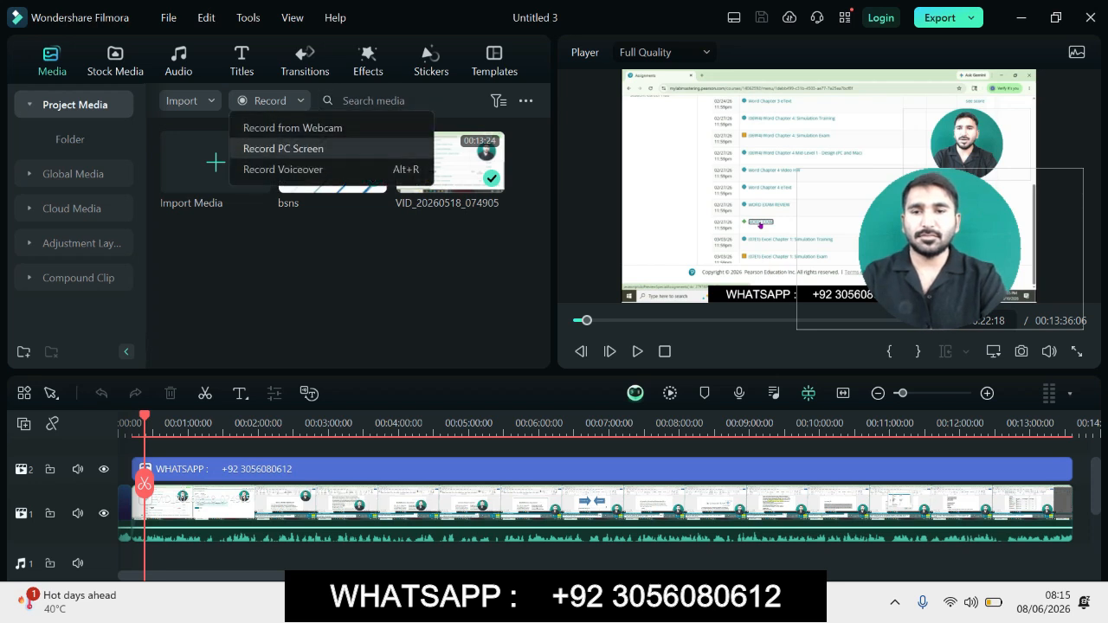